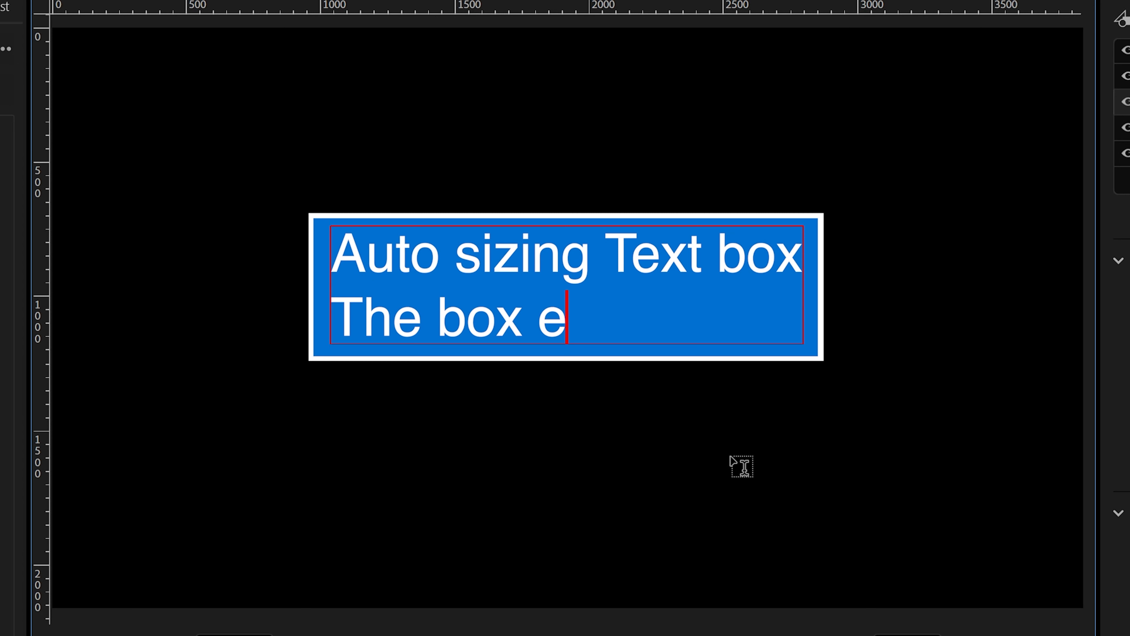
Complete the text box's second line as "The box expands" and add a third line reading "as the text grows..".
key("Return")
type("AS the")
key("BackSpace")
key("BackSpace")
key("BackSpace")
key("BackSpace")
key("BackSpace")
key("BackSpace")
type("as the ")
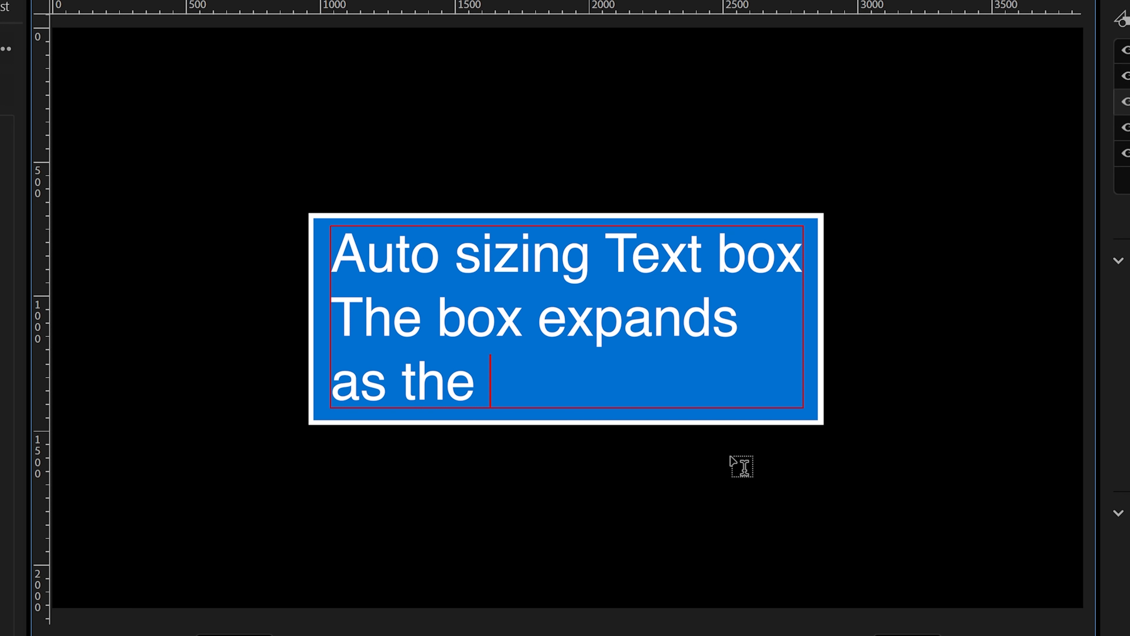
type("text grows..")
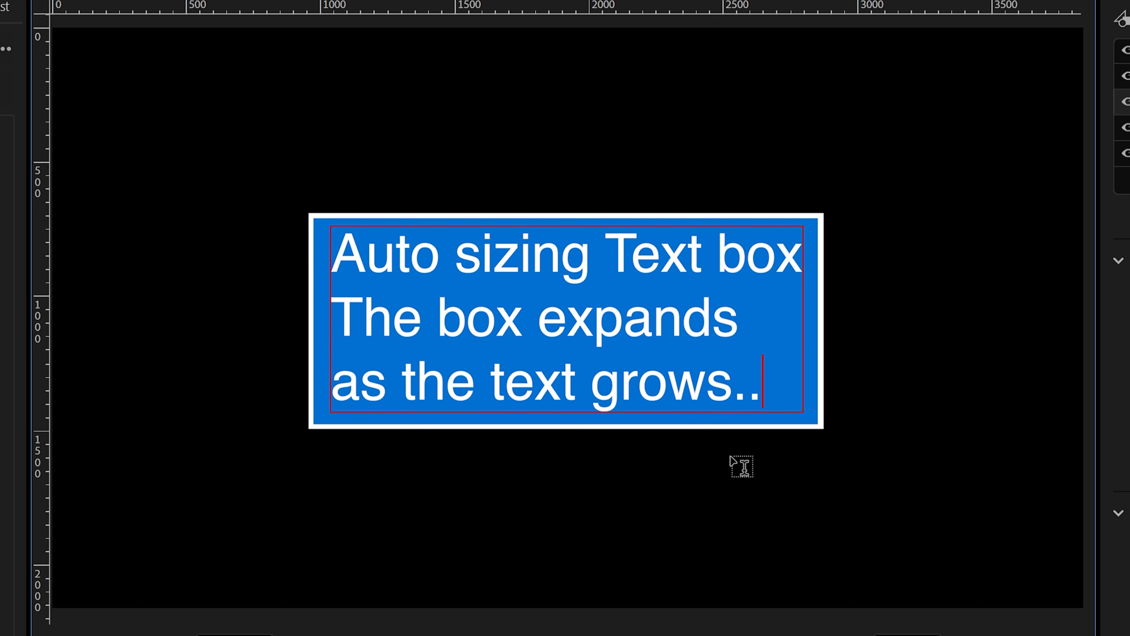
Extend the third line of the text box with a row of dots and add "asdfasd" below a blank line.
type("........")
key("Return")
key("Return")
type("asdfasd")
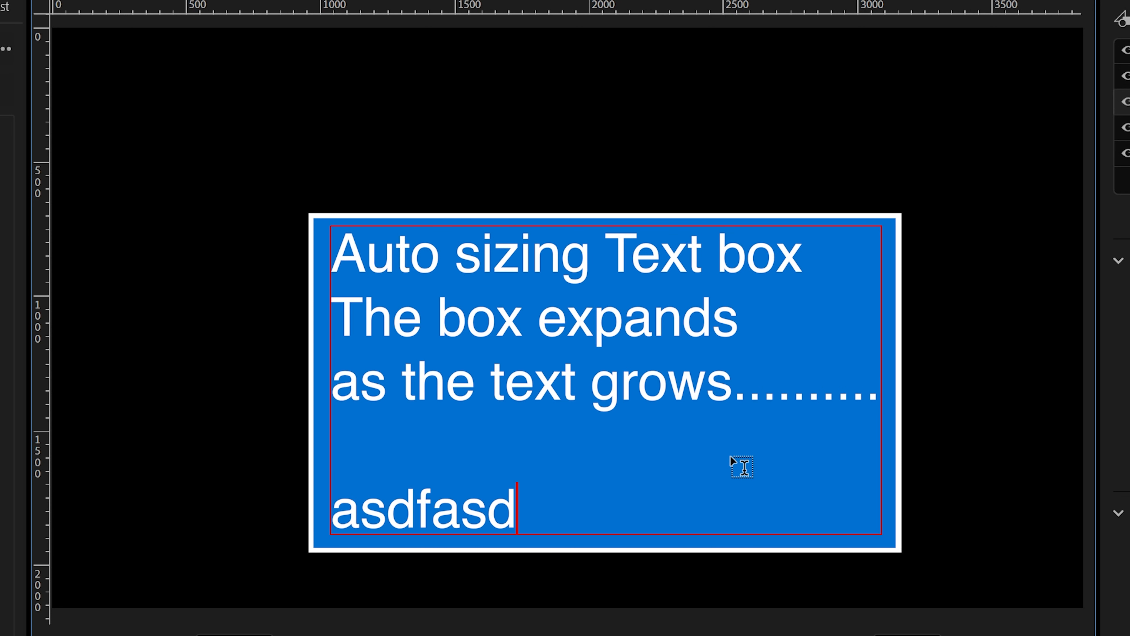
Replace everything after "The box" with "and contracts as", followed by "you can see." on a new line.
key("BackSpace")
key("BackSpace")
key("BackSpace")
key("BackSpace")
key("BackSpace")
key("BackSpace")
key("BackSpace")
key("BackSpace")
key("BackSpace")
key("BackSpace")
key("BackSpace")
key("BackSpace")
key("BackSpace")
key("BackSpace")
key("BackSpace")
key("BackSpace")
key("BackSpace")
key("BackSpace")
key("BackSpace")
key("BackSpace")
type("and contrect")
key("BackSpace")
key("BackSpace")
key("BackSpace")
type("a")
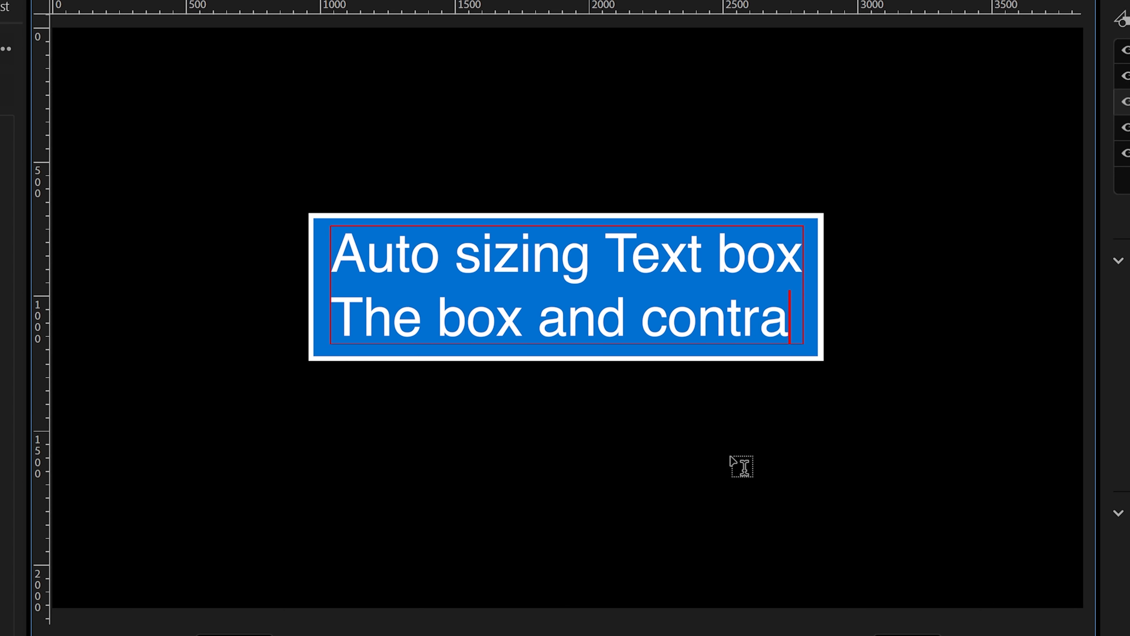
type("cts as y")
key("BackSpace")
key("BackSpace")
key("Return")
type("you can see.")
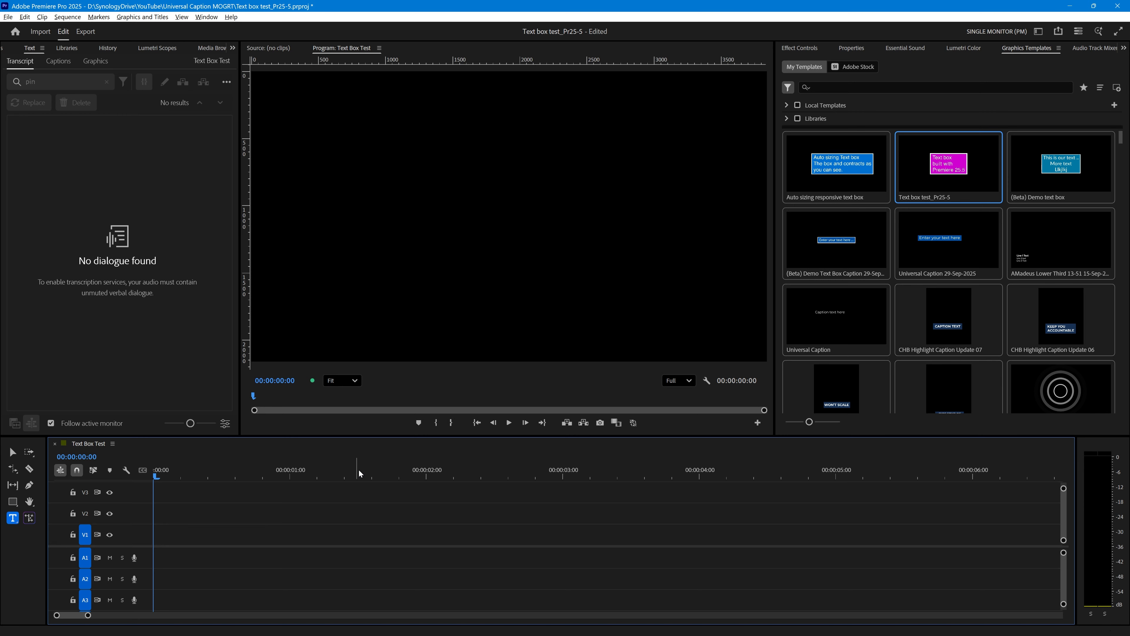
Add a two-line text graphic reading "Here is some filler text to get us started" and extend its clip to 6 seconds.
left_click(391, 180)
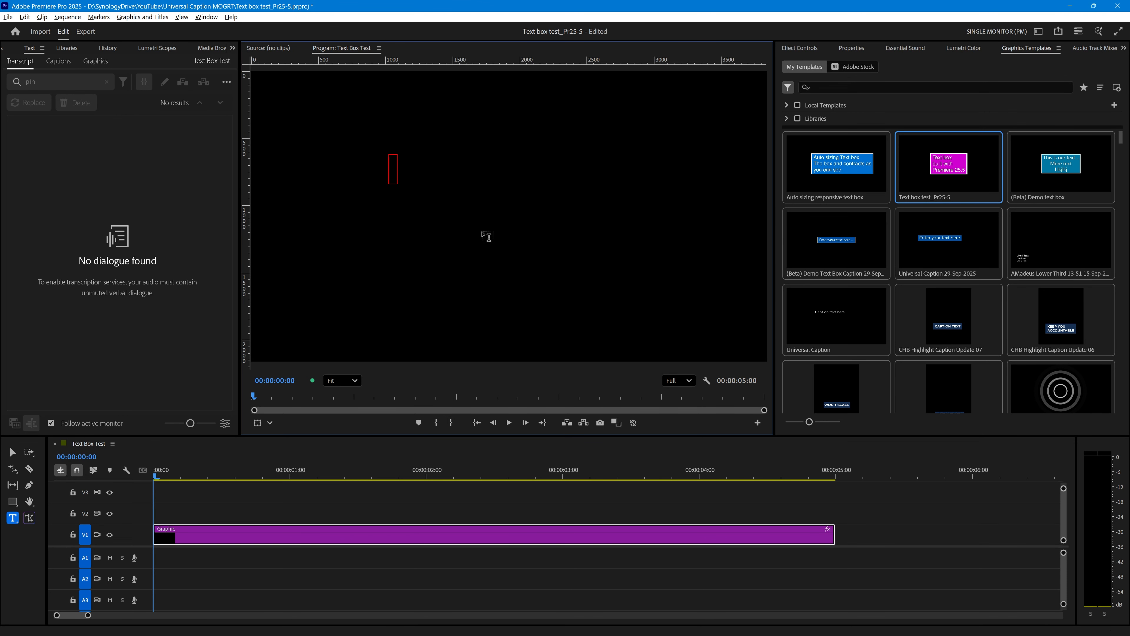
type("Here is some filler text to ge")
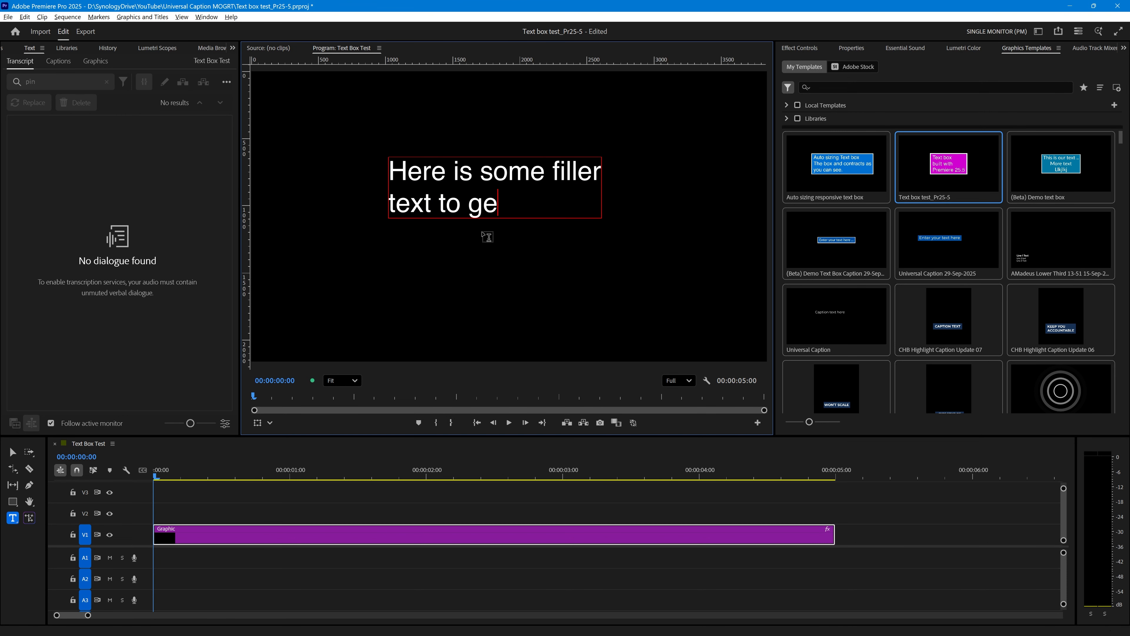
type("t us started")
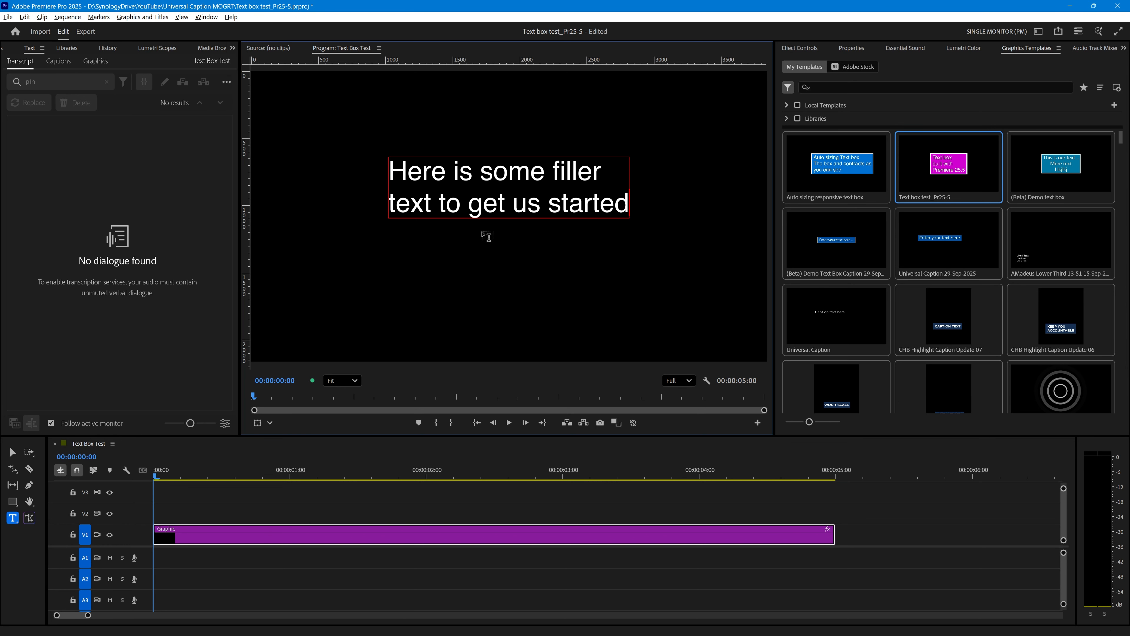
left_click(12, 452)
left_click_drag(834, 534, 968, 534)
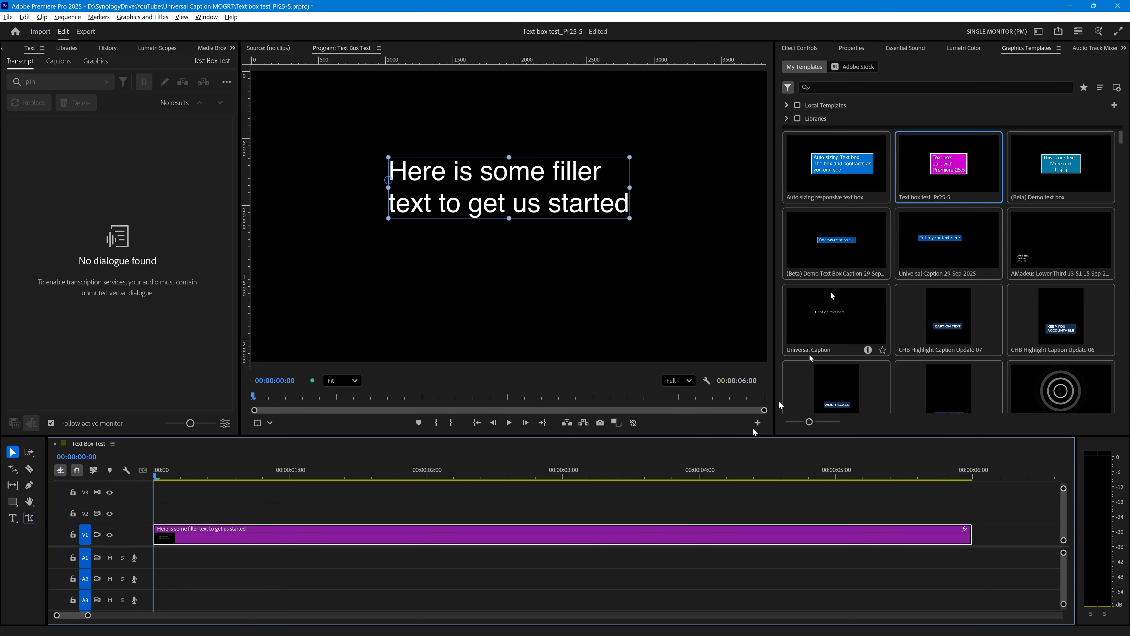
Display the properties of the filler text graphic and check that the Properties view is enabled.
left_click(801, 52)
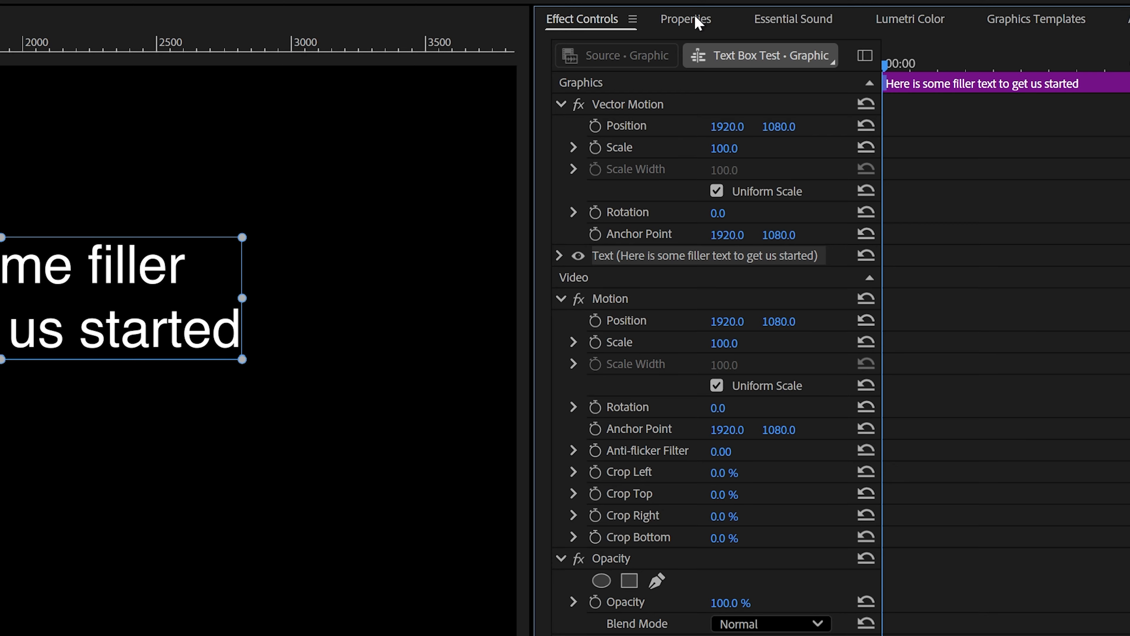
left_click(697, 21)
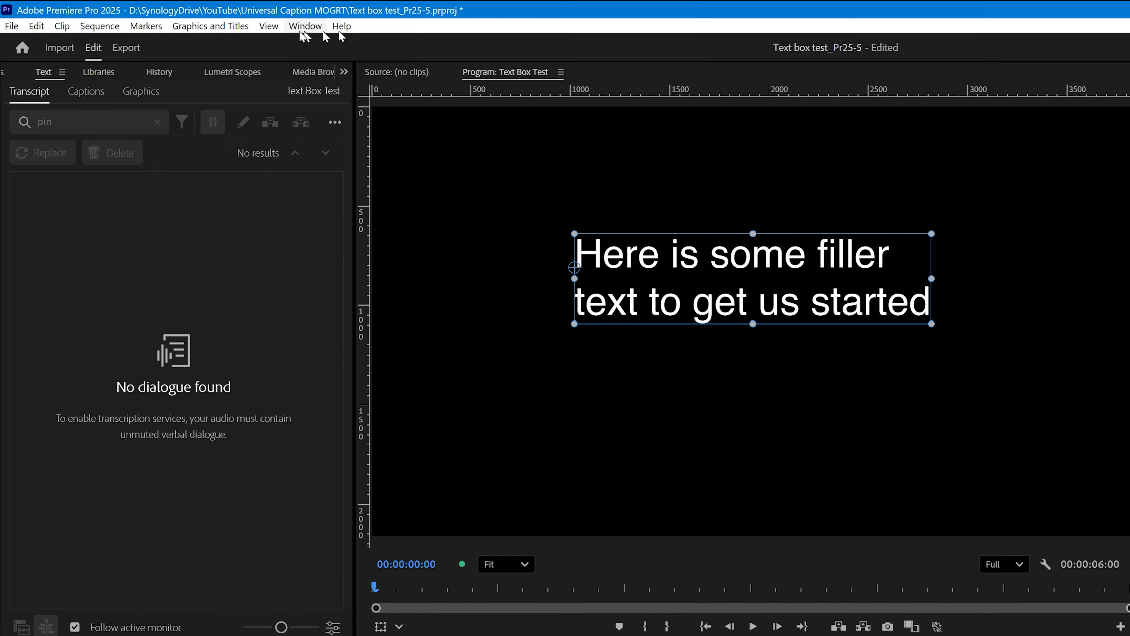
left_click(342, 29)
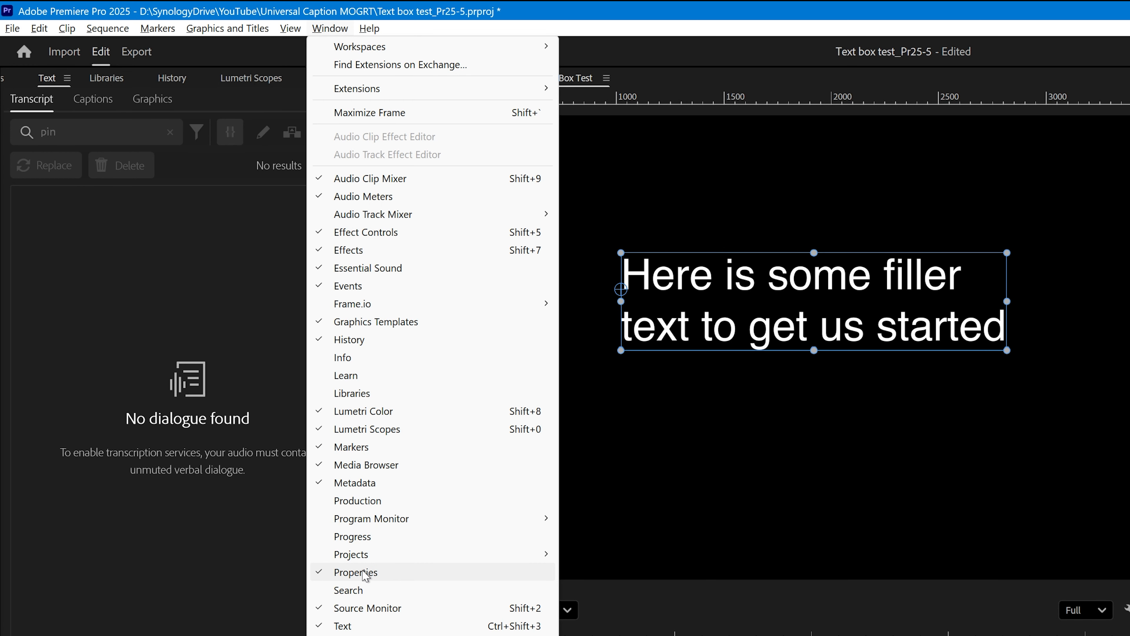
left_click(888, 12)
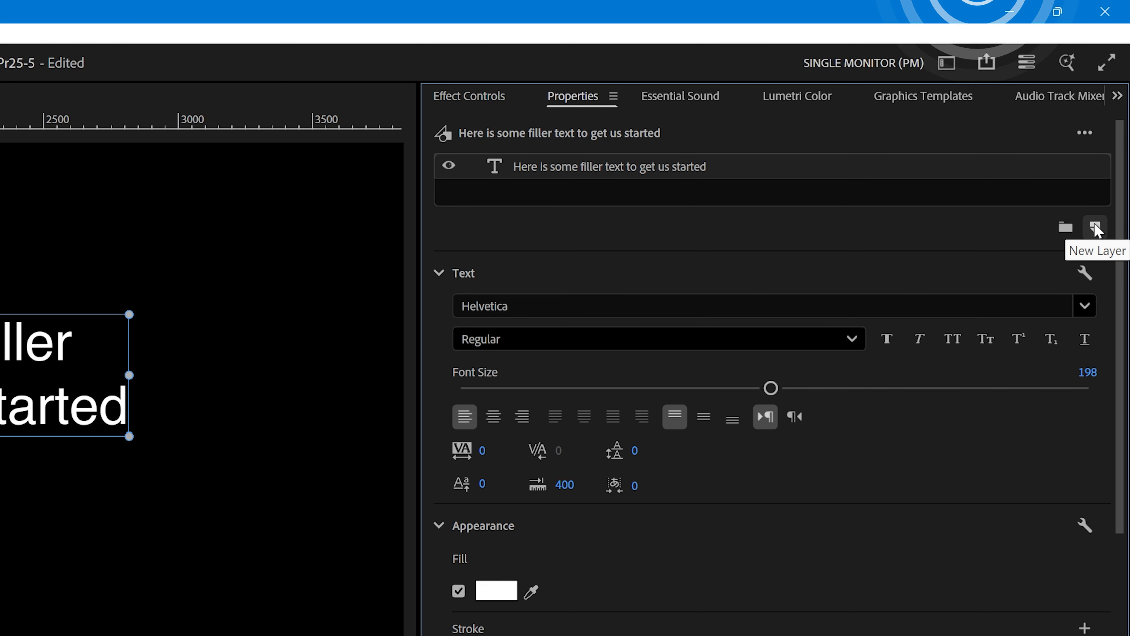
Add a rectangle layer to the text graphic and rename it "Mask".
left_click(1095, 228)
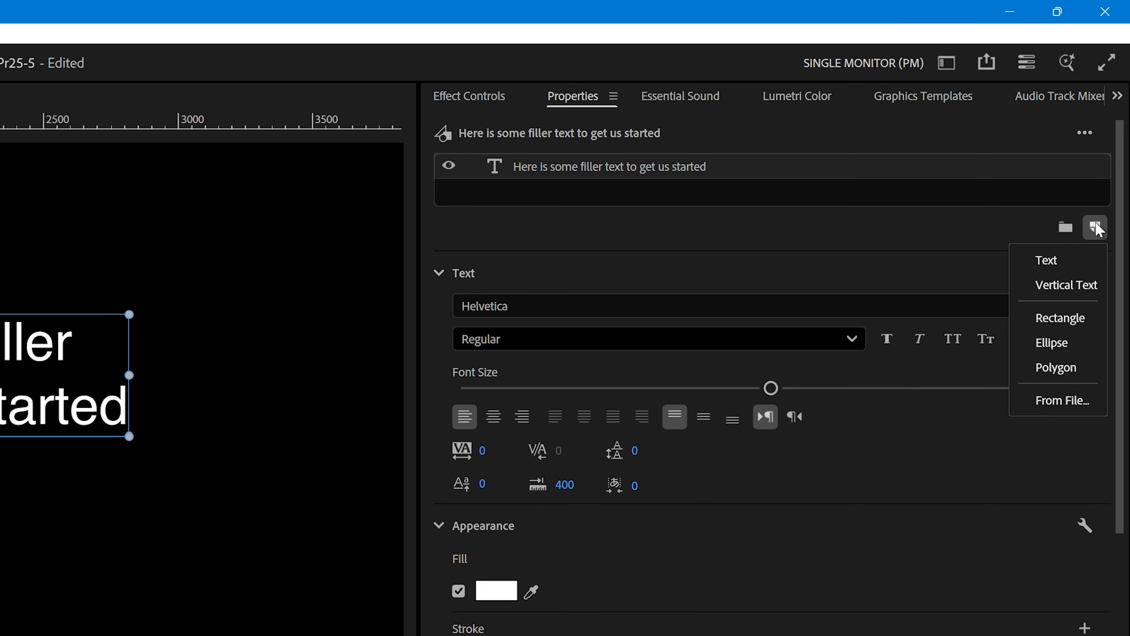
left_click(1070, 318)
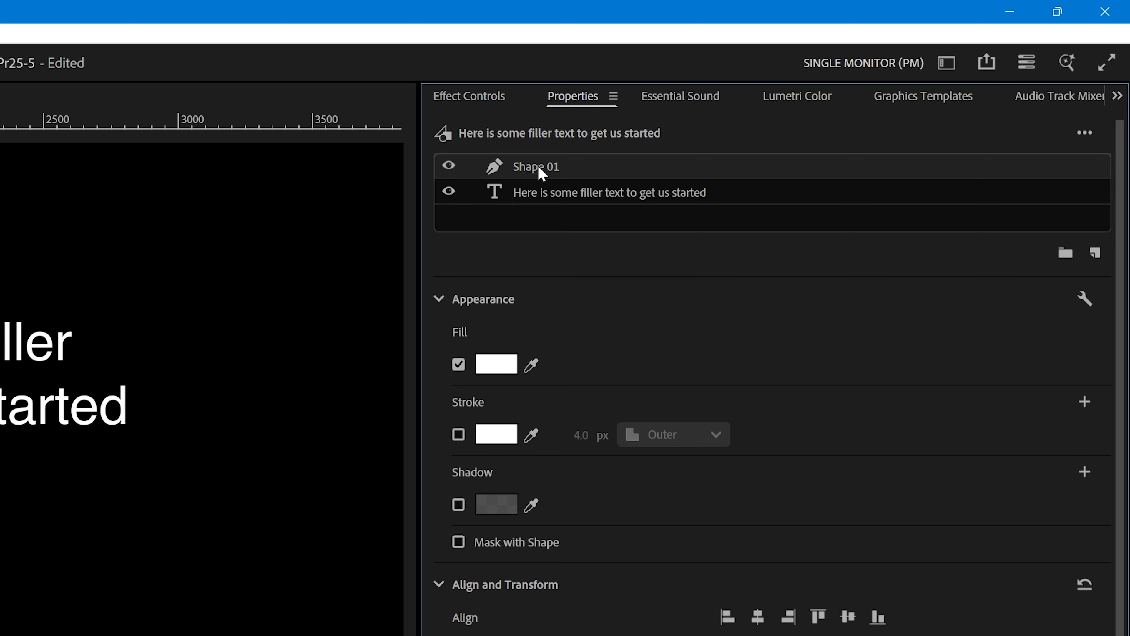
double_click(540, 170)
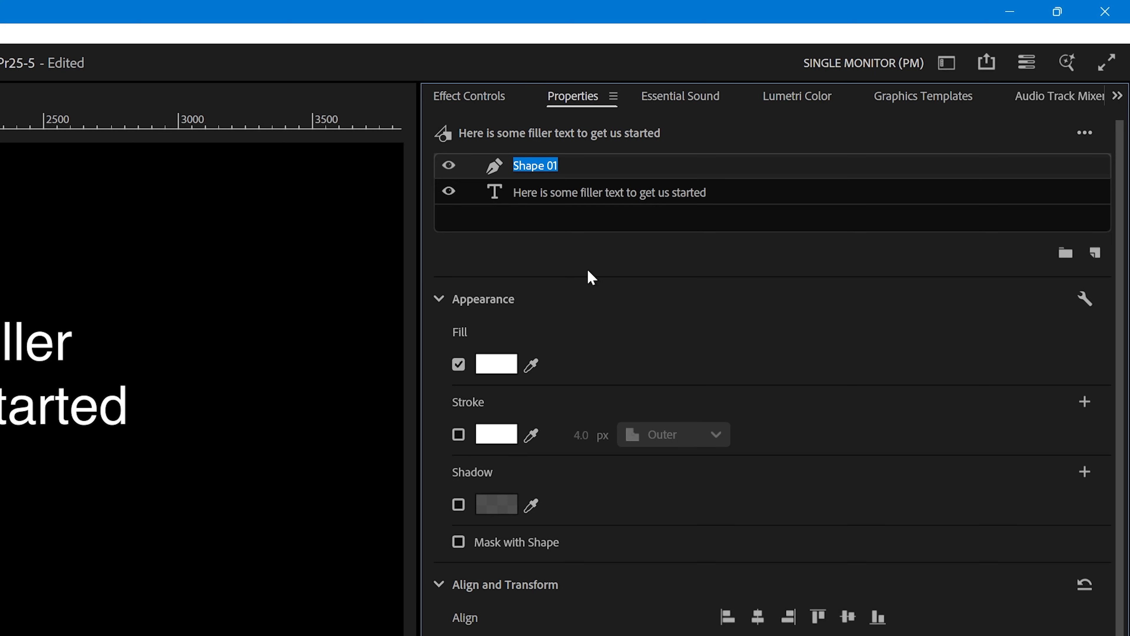
type("Mask")
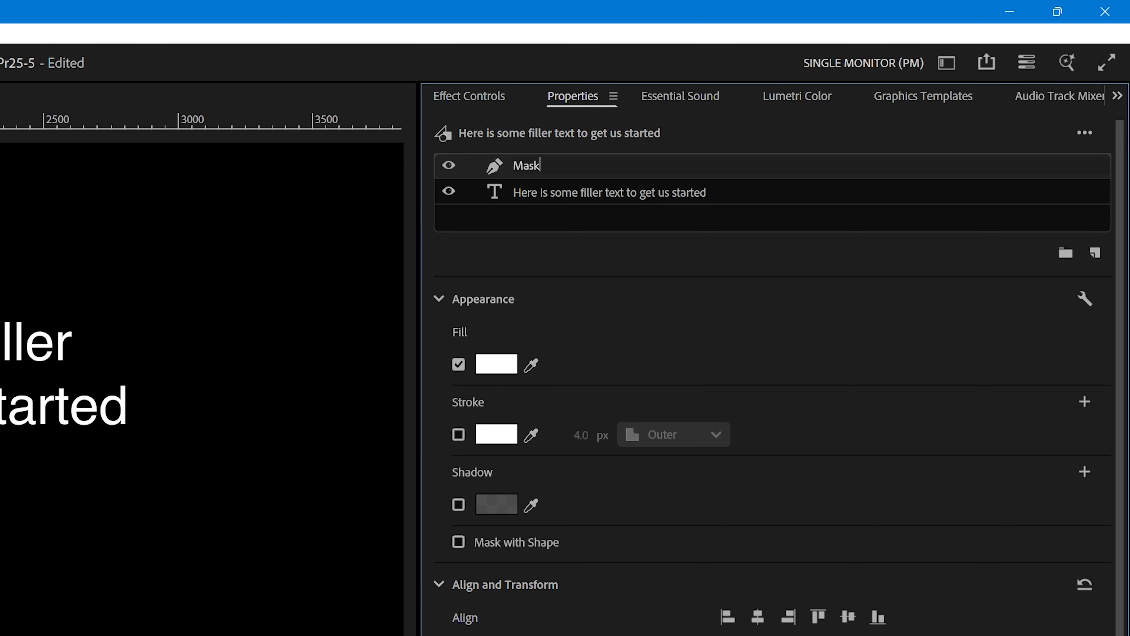
key("Return")
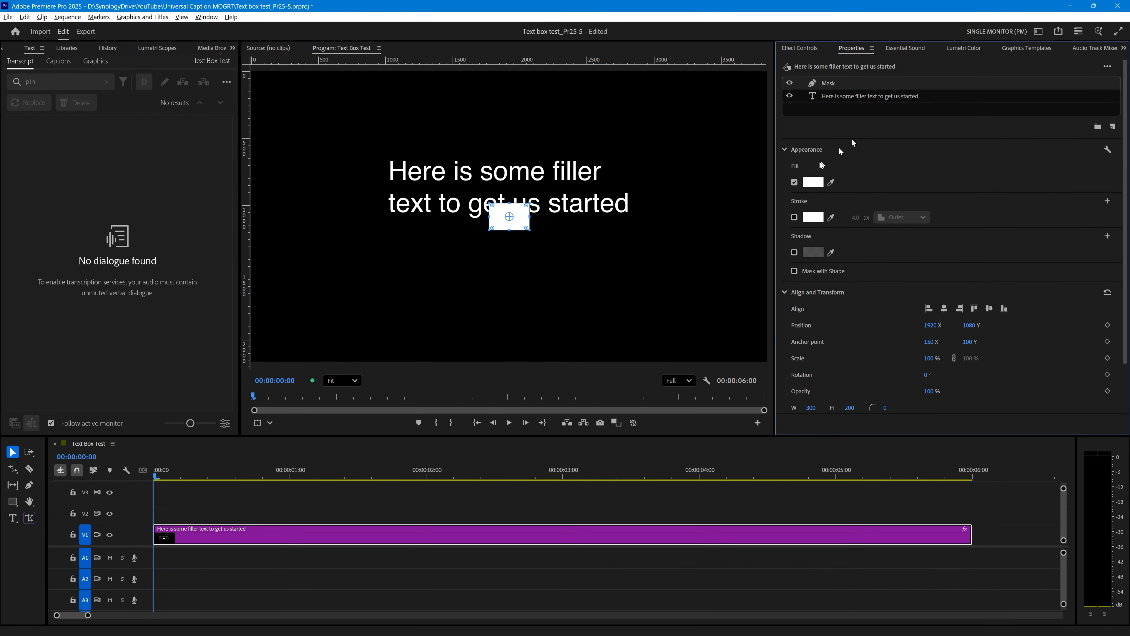
Turn off the Mask rectangle's fill and resize it to about 1942 by 545 so it frames both text lines.
left_click(795, 182)
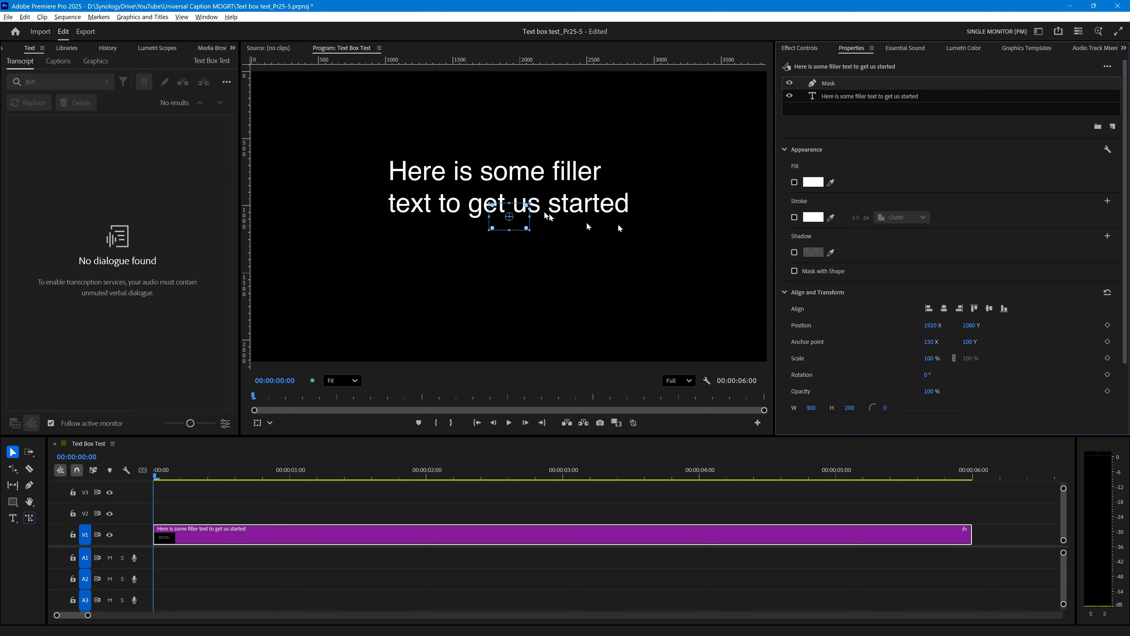
left_click_drag(490, 203, 382, 153)
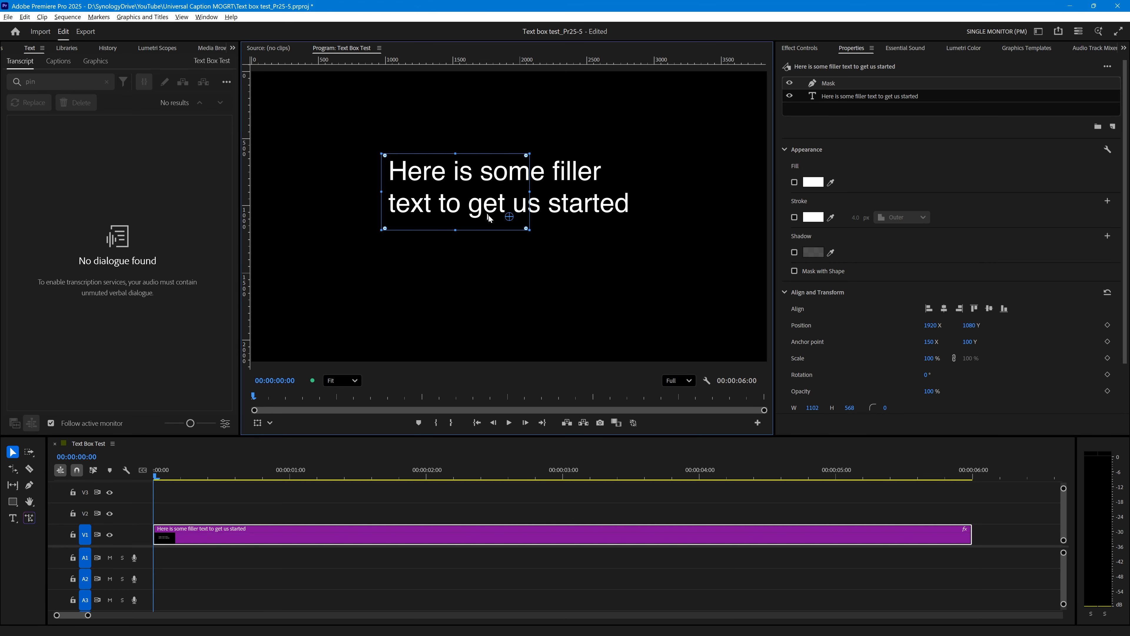
left_click_drag(527, 229, 644, 227)
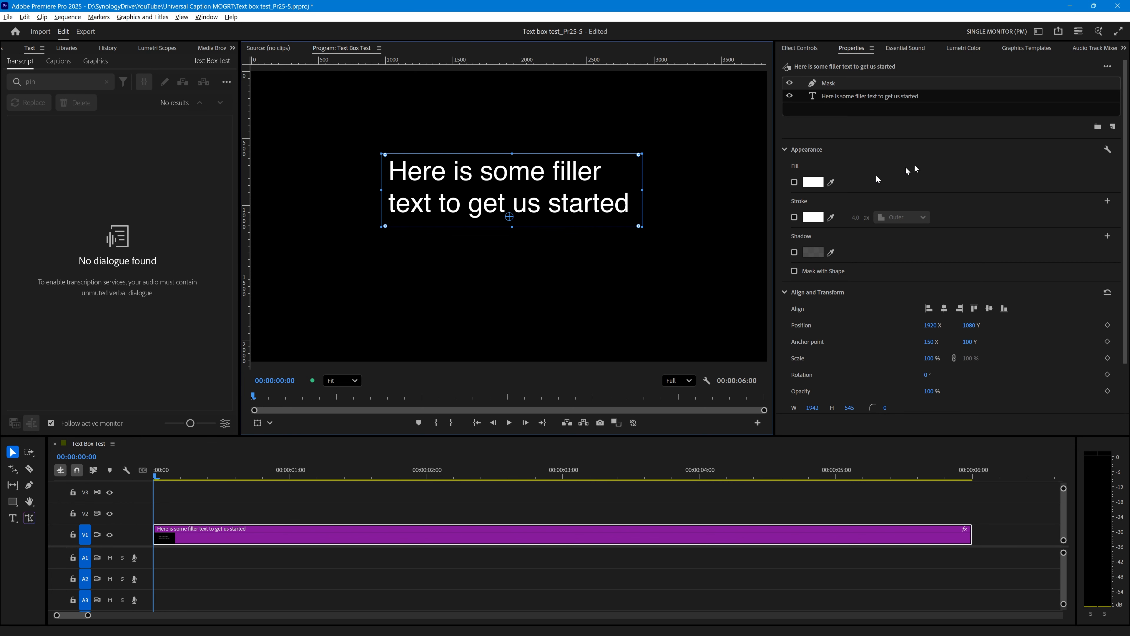
Pin the Mask rectangle to the "Here is some filler" text layer on all four sides.
scroll(1121, 324, "down", 2)
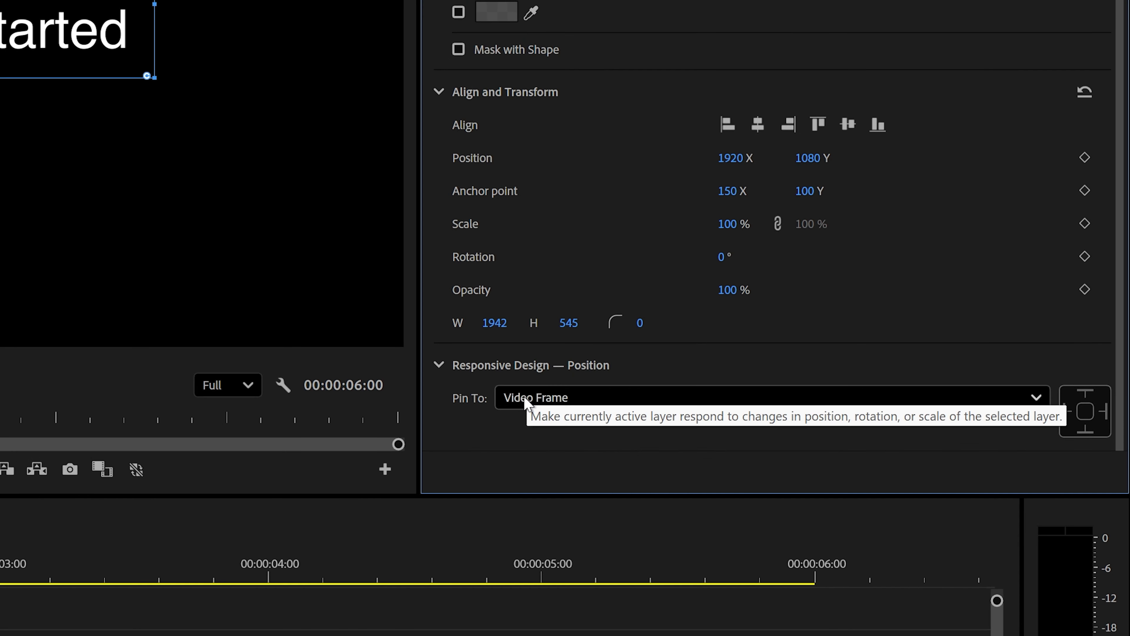
left_click(829, 388)
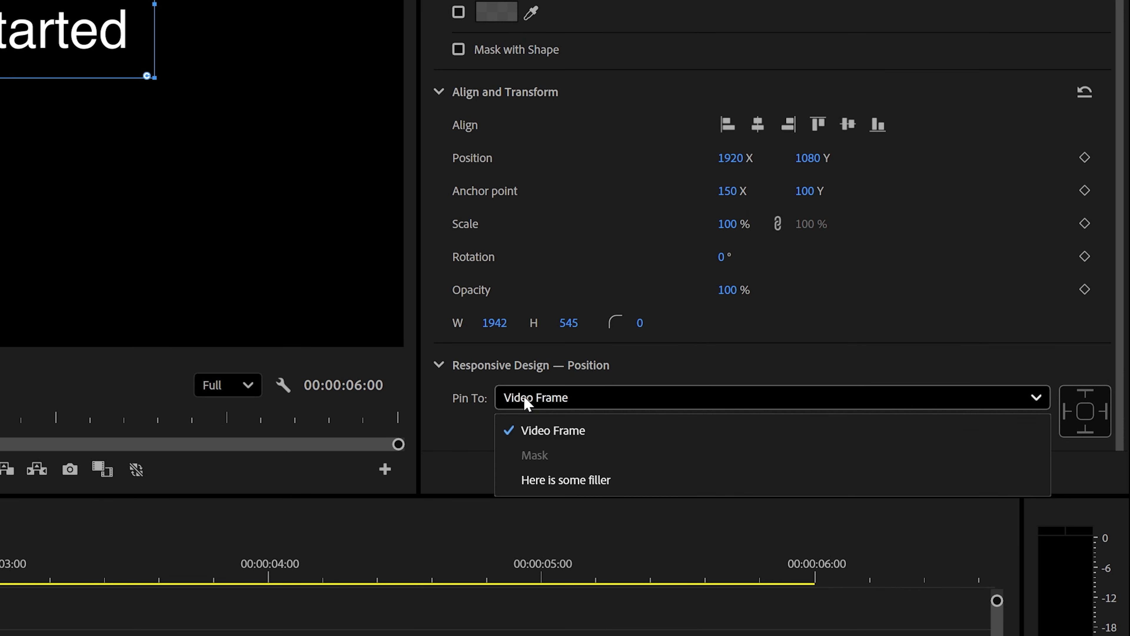
left_click(583, 484)
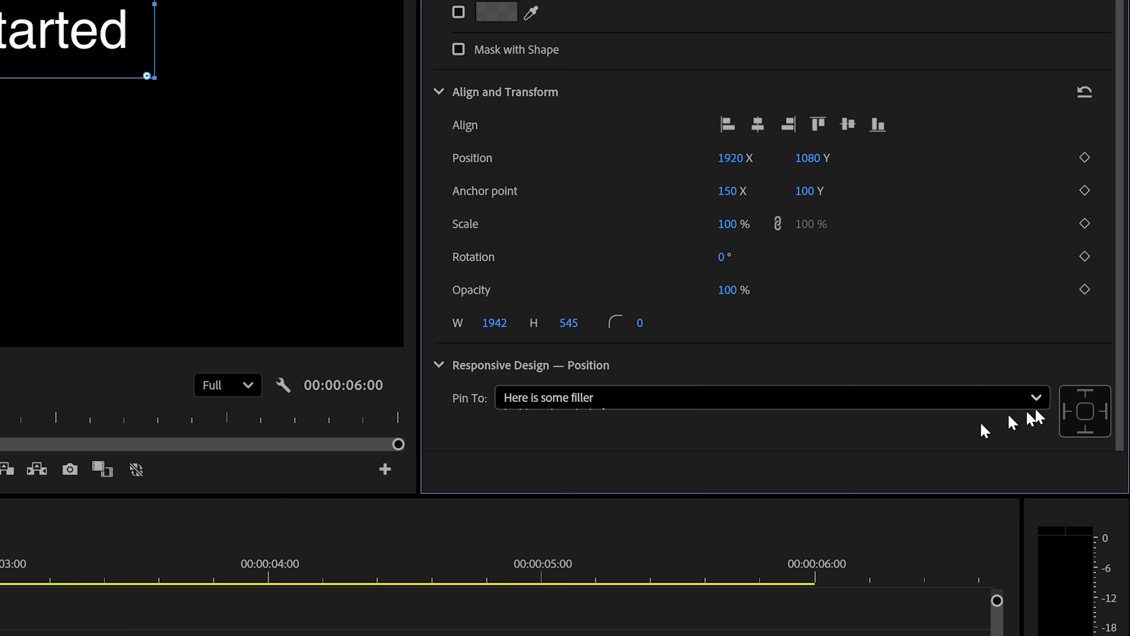
left_click(1086, 412)
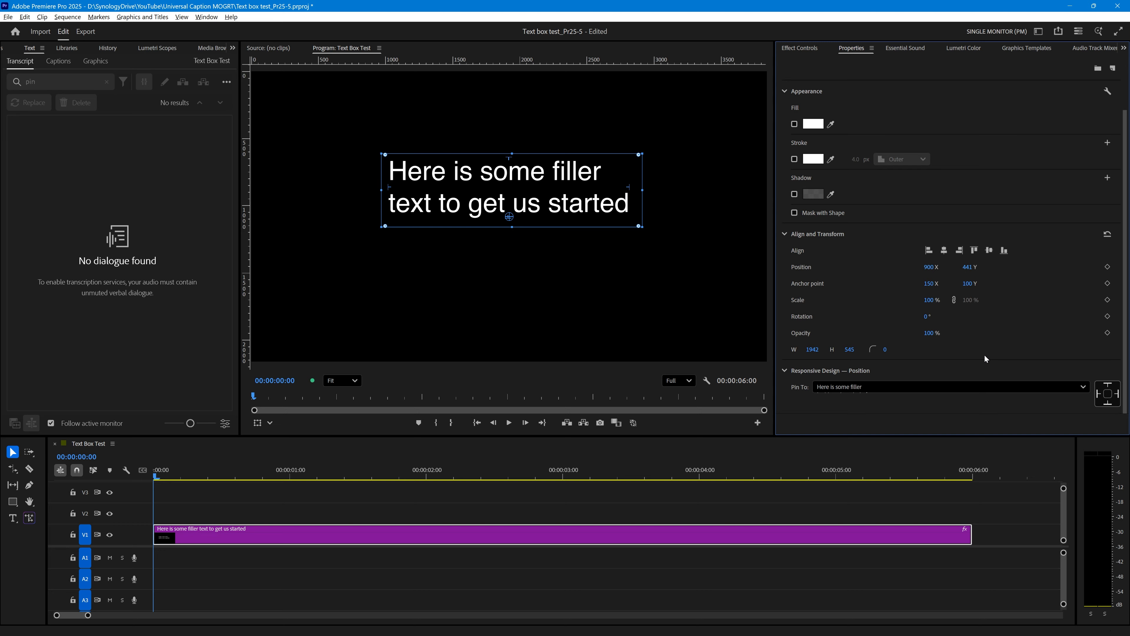
Turn the Mask rectangle into a filled shape mask and move its anchor point to the middle of its left edge.
left_click(794, 124)
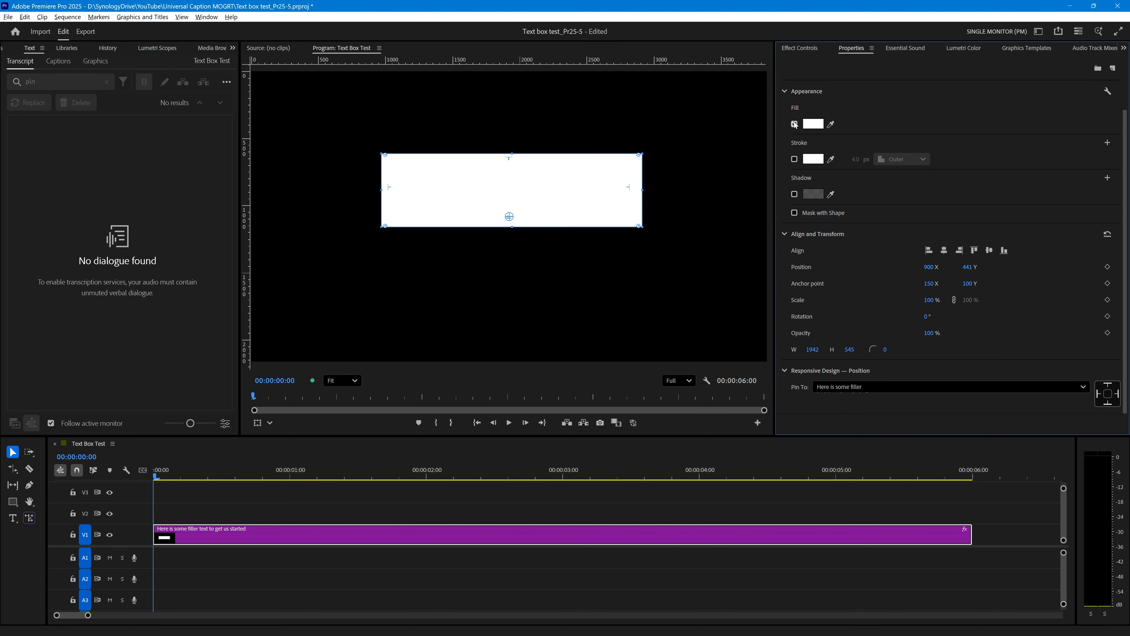
left_click(794, 214)
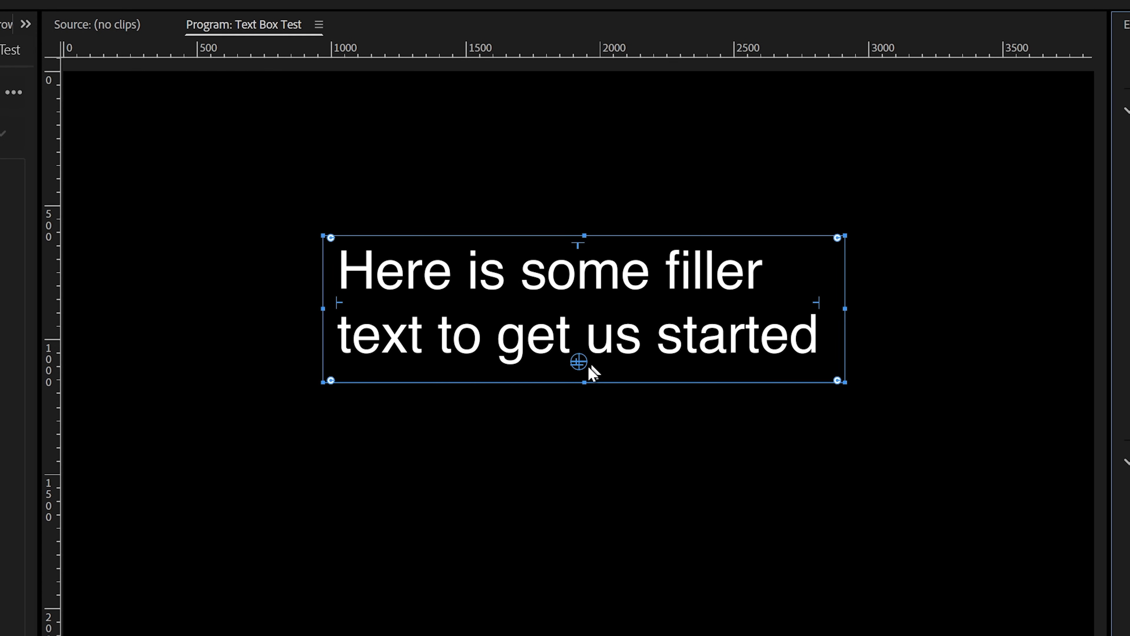
left_click_drag(578, 362, 325, 309)
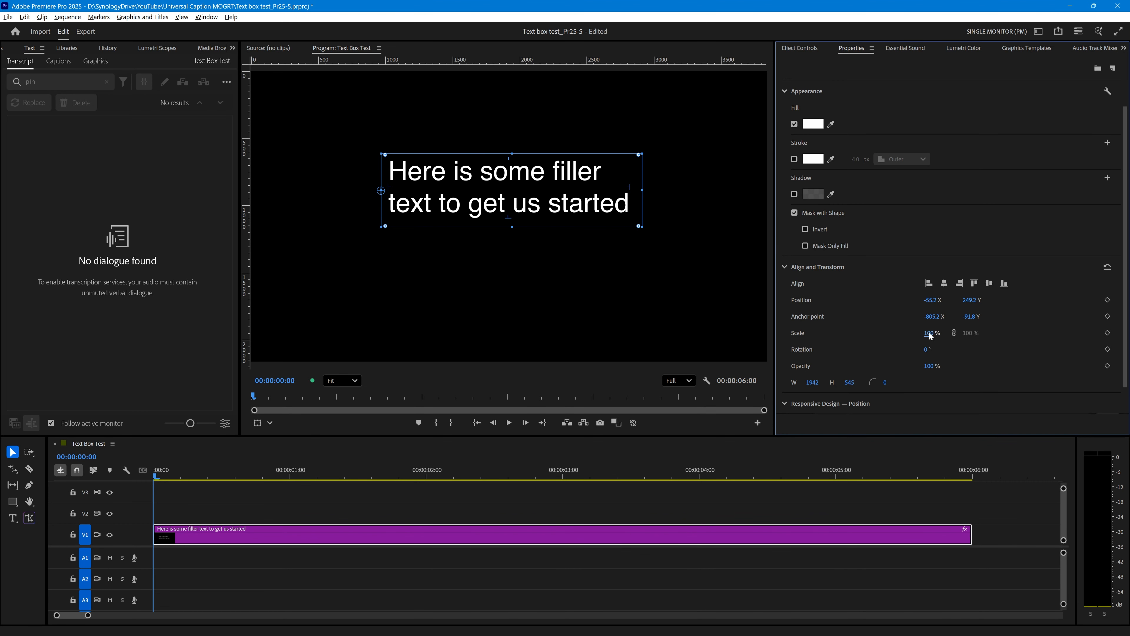
Try scaling the Mask rectangle, unlink its horizontal and vertical scale, and set both to 100%.
mouse_move(931, 335)
left_mouse_down()
mouse_move(899, 334)
mouse_move(926, 333)
left_mouse_up()
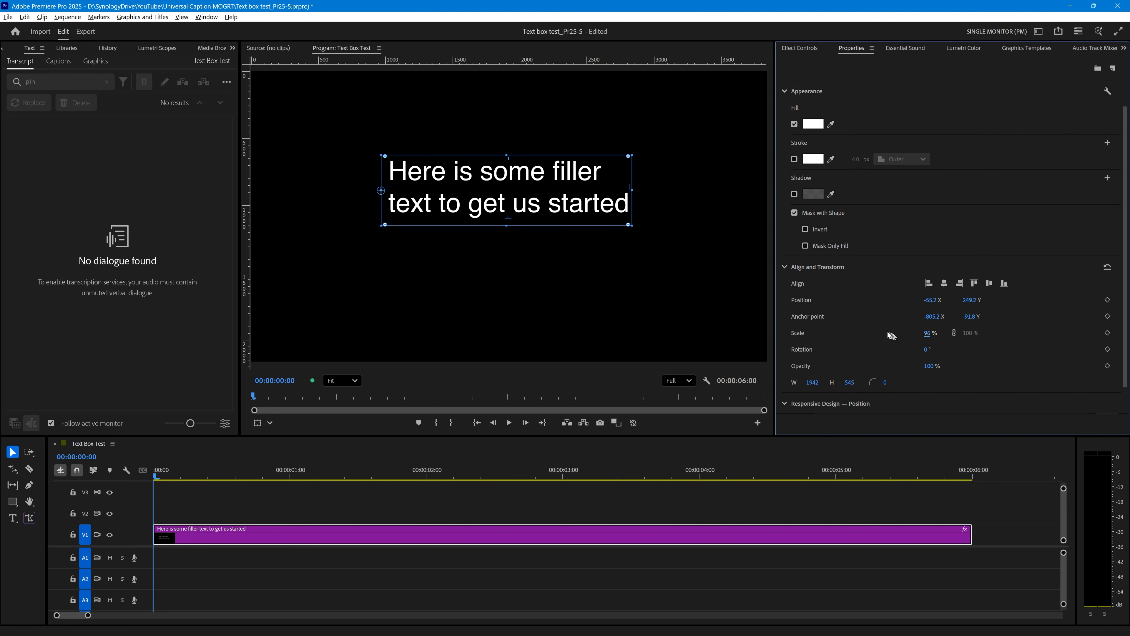
left_click(955, 334)
mouse_move(973, 335)
left_mouse_down()
mouse_move(925, 335)
mouse_move(974, 335)
left_mouse_up()
left_click(930, 337)
type("100")
key("Tab")
type("100")
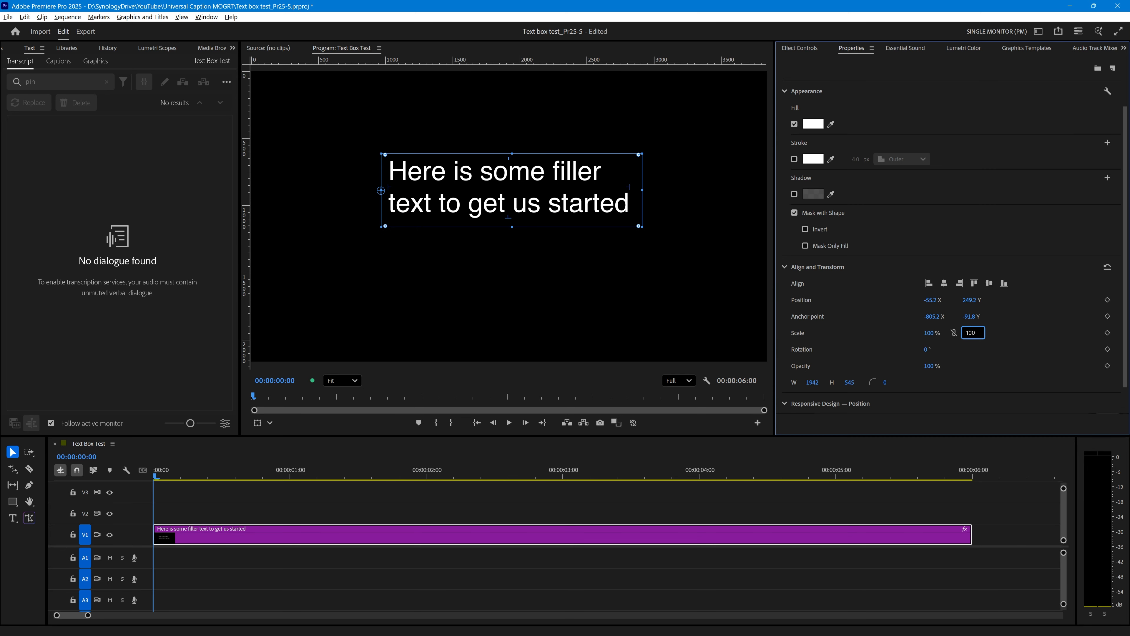
key("Return")
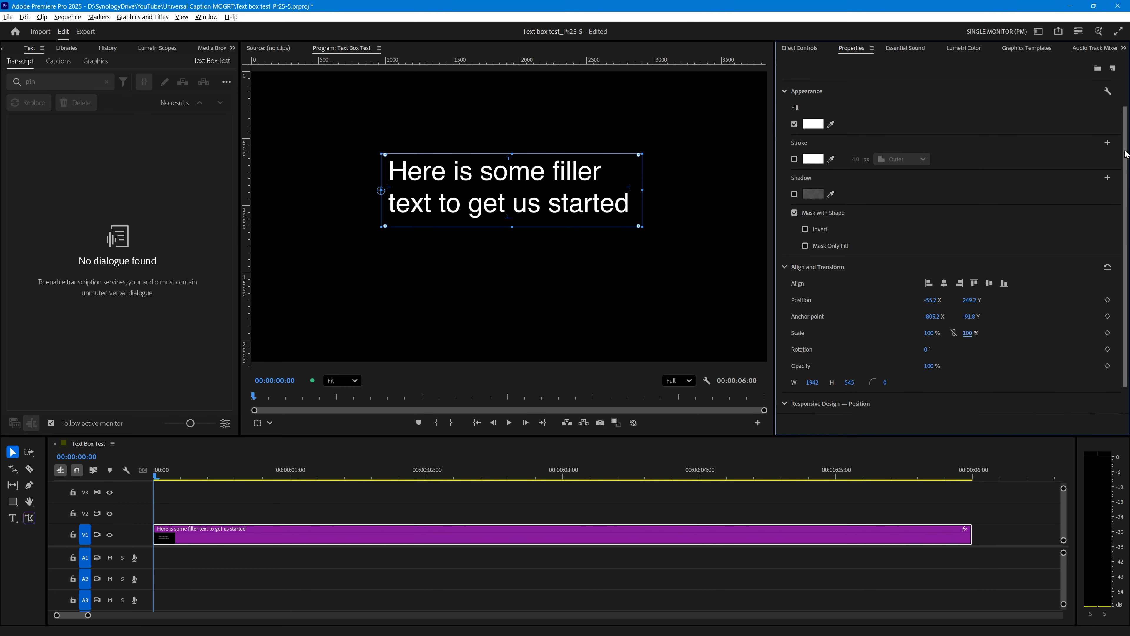
Group the Mask and filler text layers together and name the group "Text with Mask".
left_click_drag(1126, 155, 1127, 102)
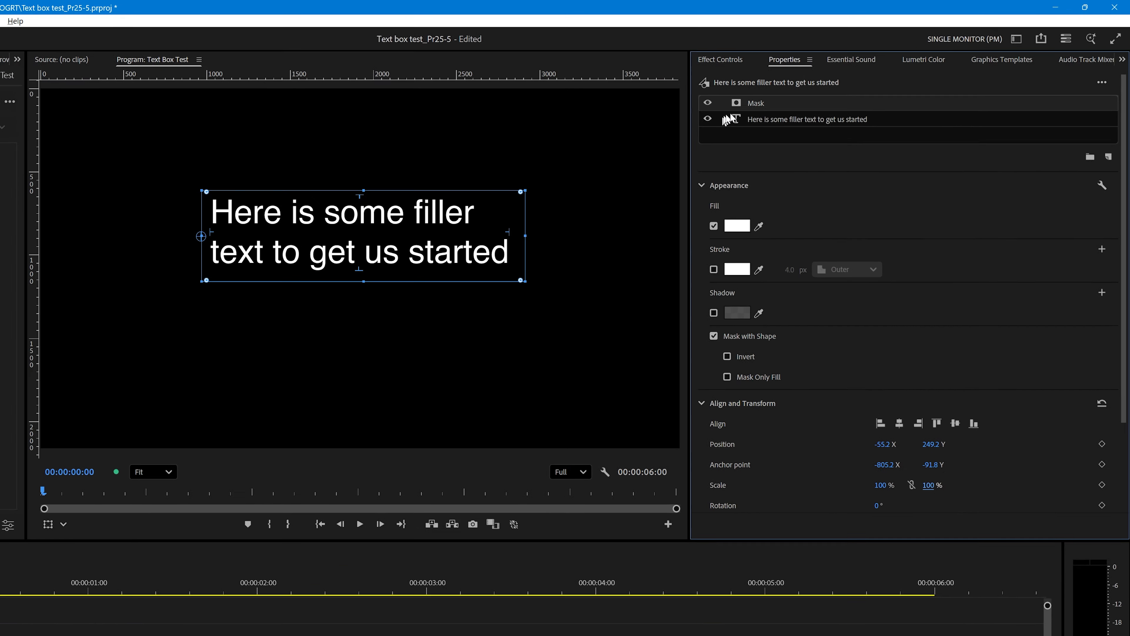
left_click(815, 97)
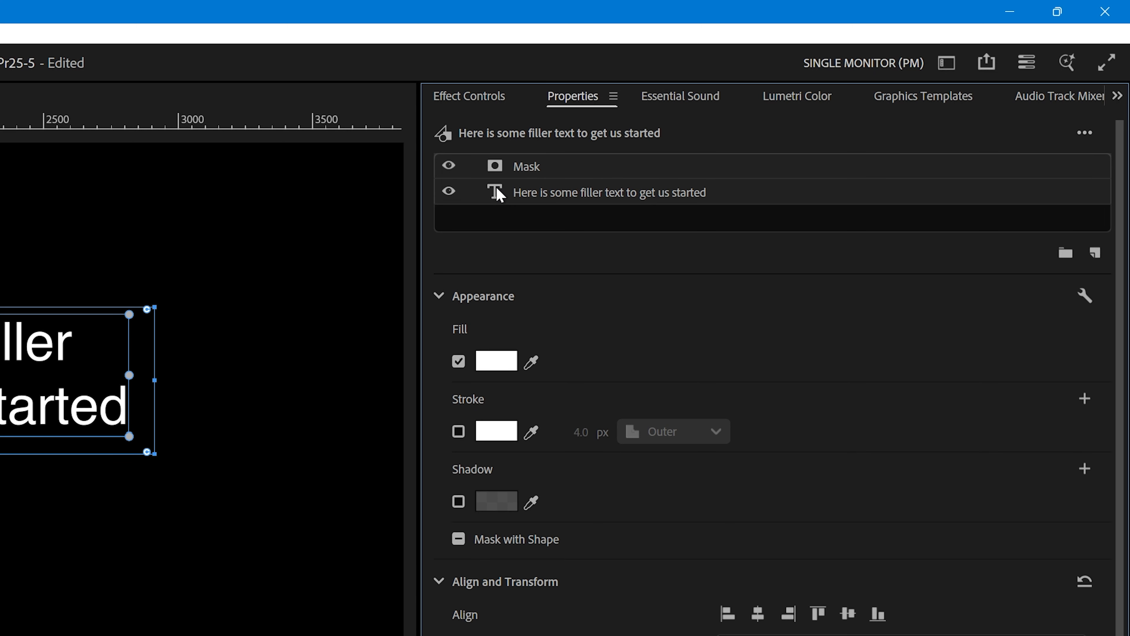
left_click(1067, 254)
double_click(544, 166)
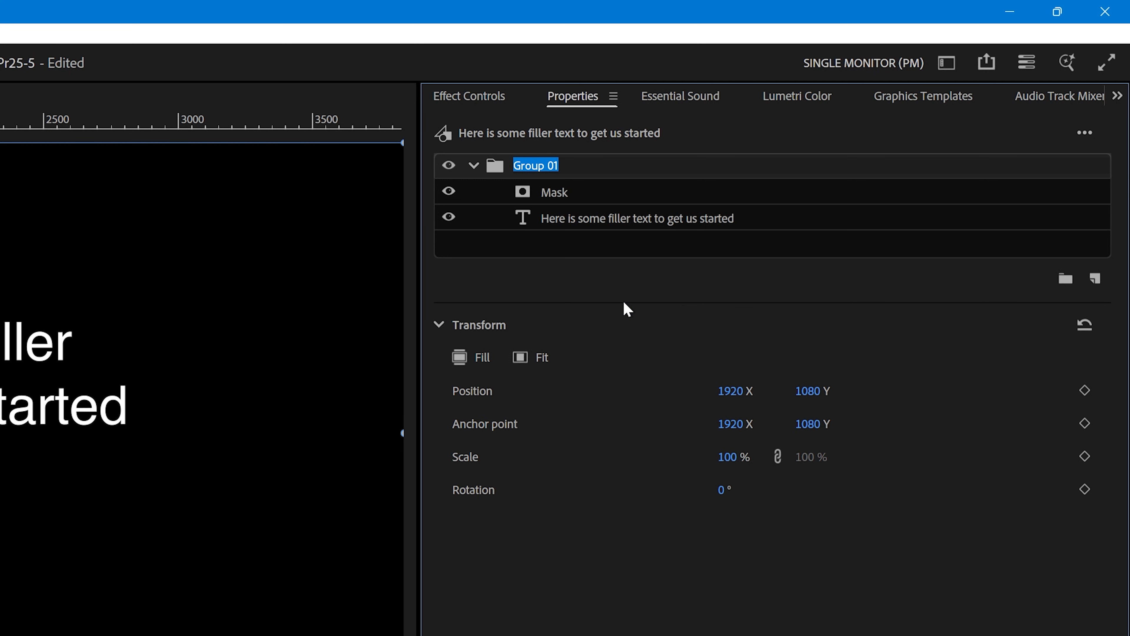
type("Text with Mask")
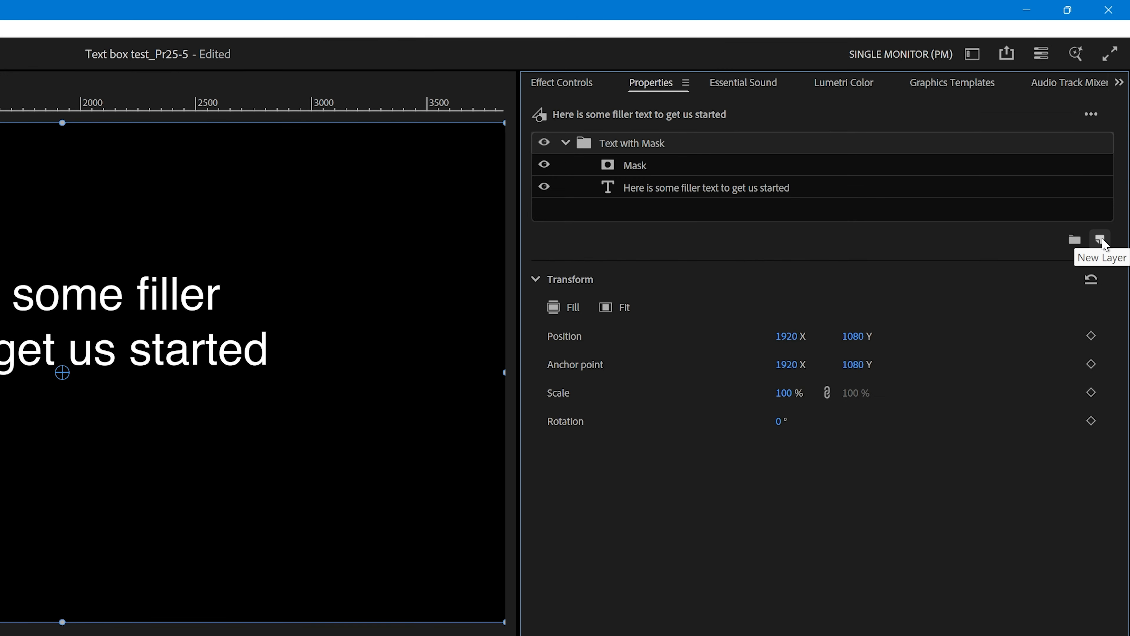
Add a new rectangle layer to the graphic and name it "Box".
left_click(1111, 140)
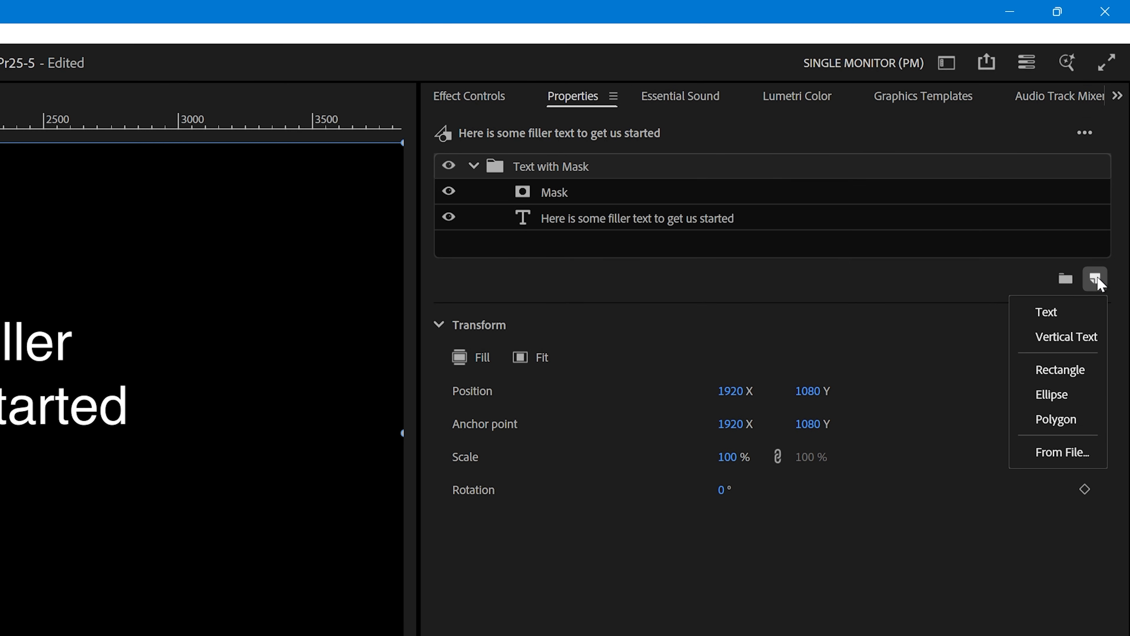
left_click(1072, 370)
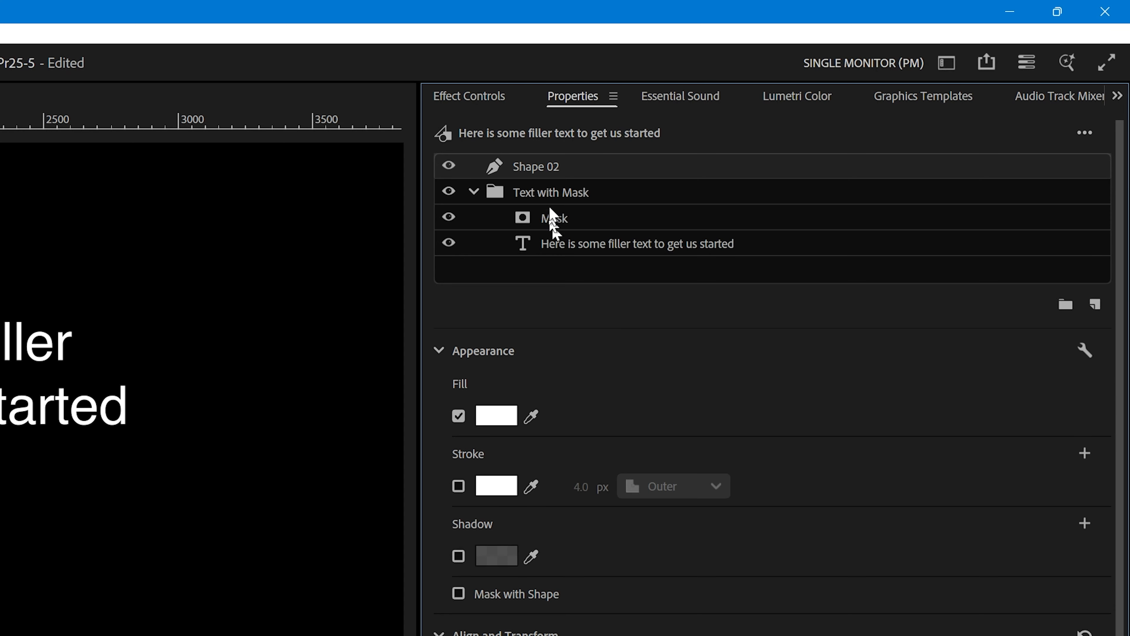
double_click(554, 168)
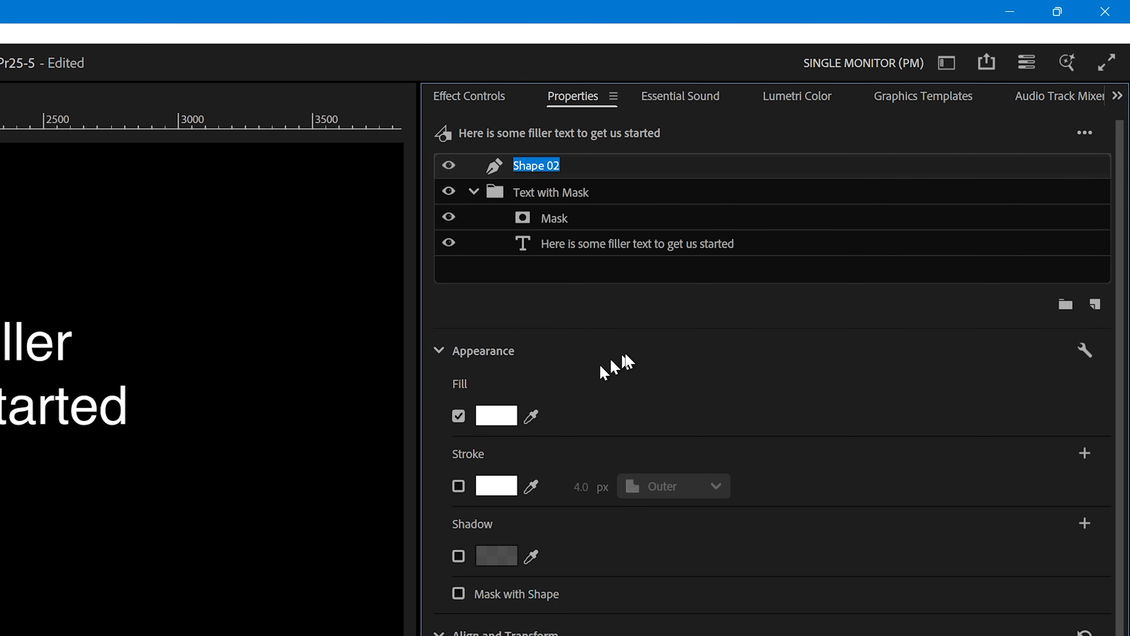
type("Box")
key("Return")
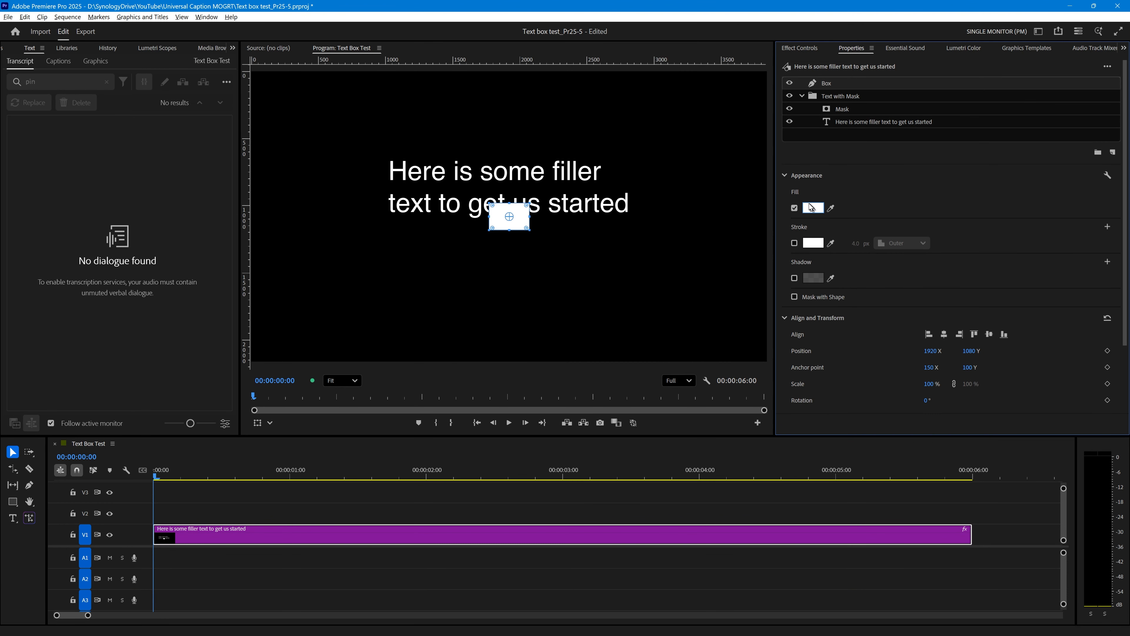
Set the Box rectangle's fill colour to the blue 106BB3.
left_click(811, 209)
left_click(584, 324)
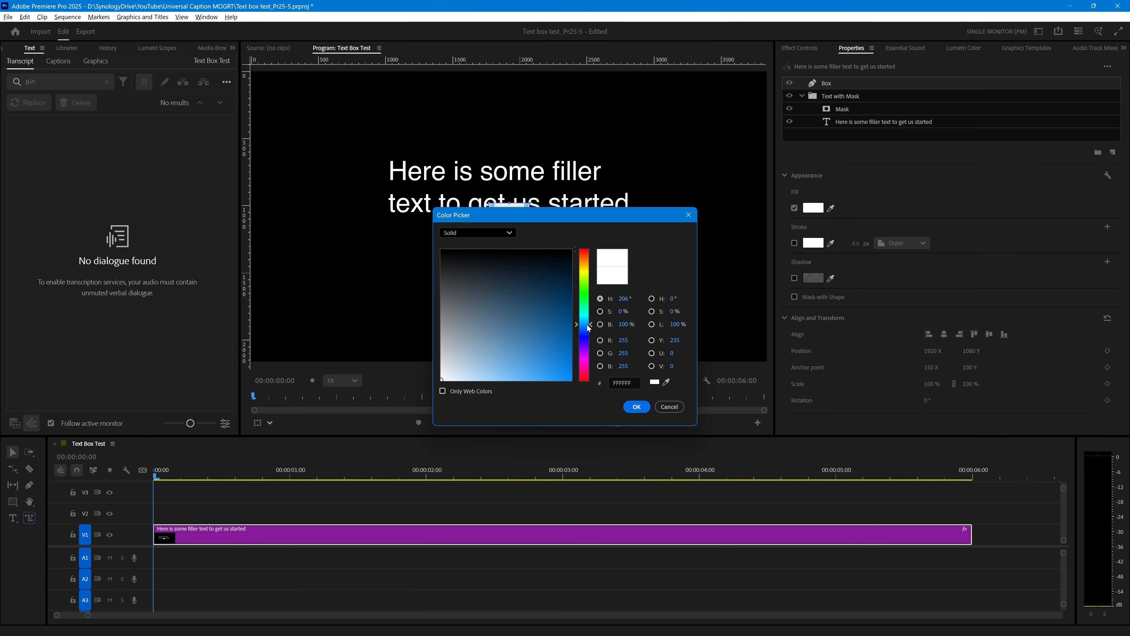
left_click(570, 324)
left_click(558, 336)
left_click(636, 406)
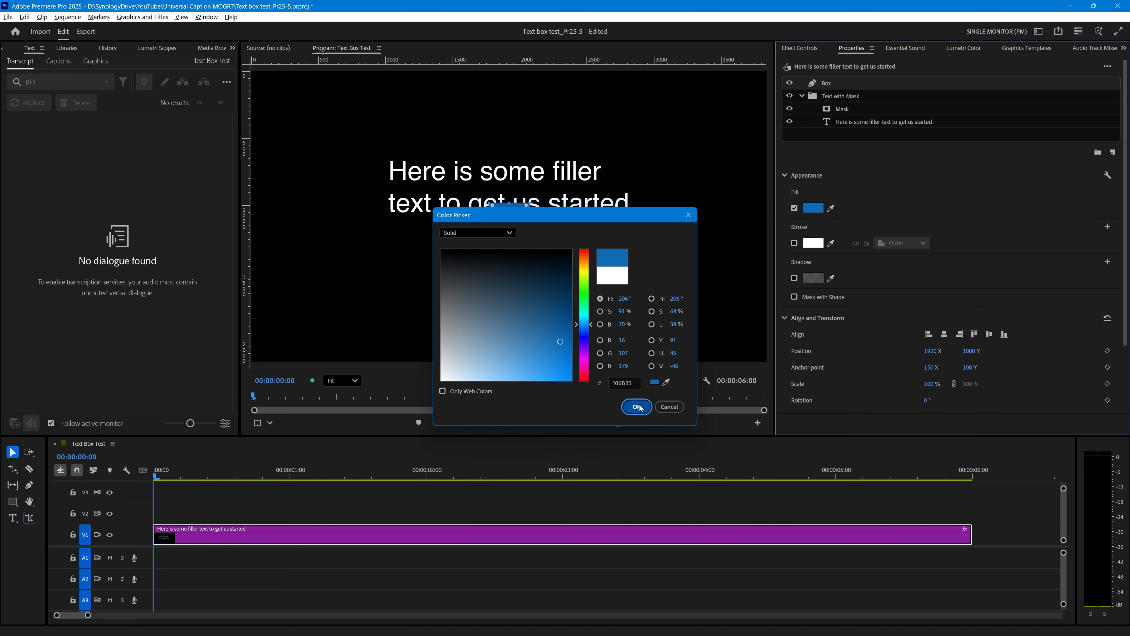
Turn off the Box's fill and resize the rectangle to about 1922 by 599 px so it surrounds the text with an even margin.
left_click(794, 209)
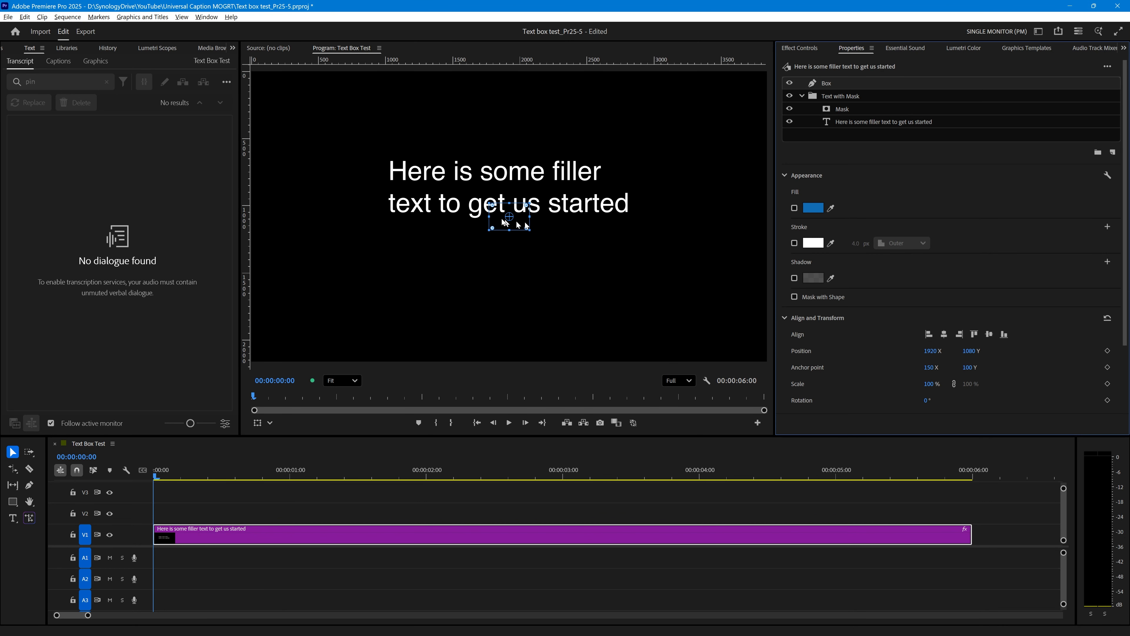
left_click_drag(489, 202, 381, 148)
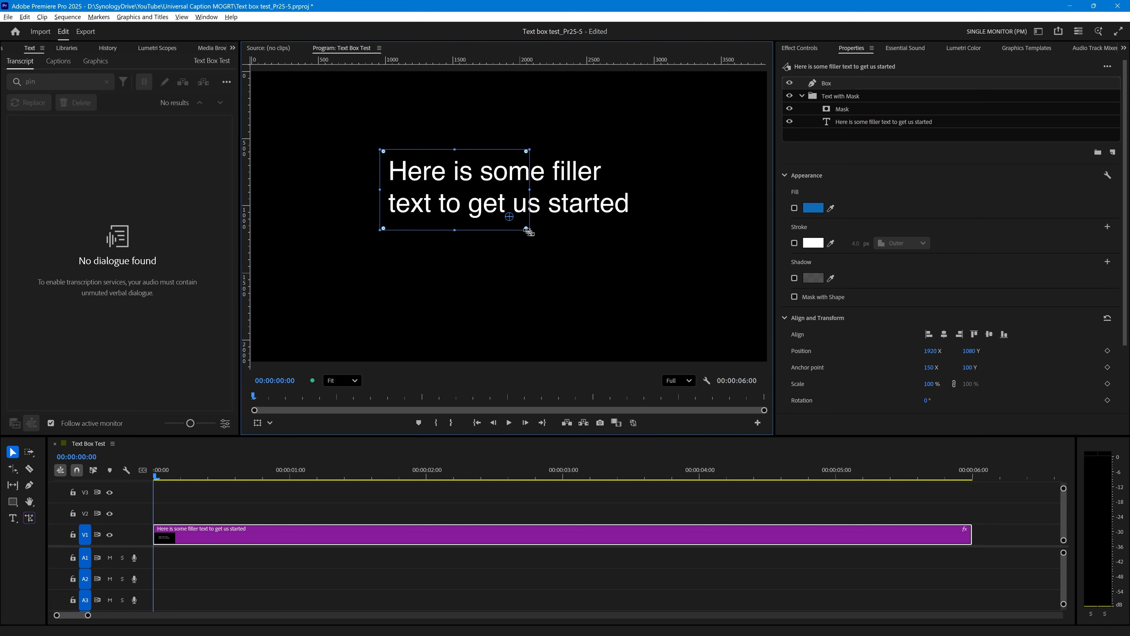
left_click_drag(531, 230, 636, 231)
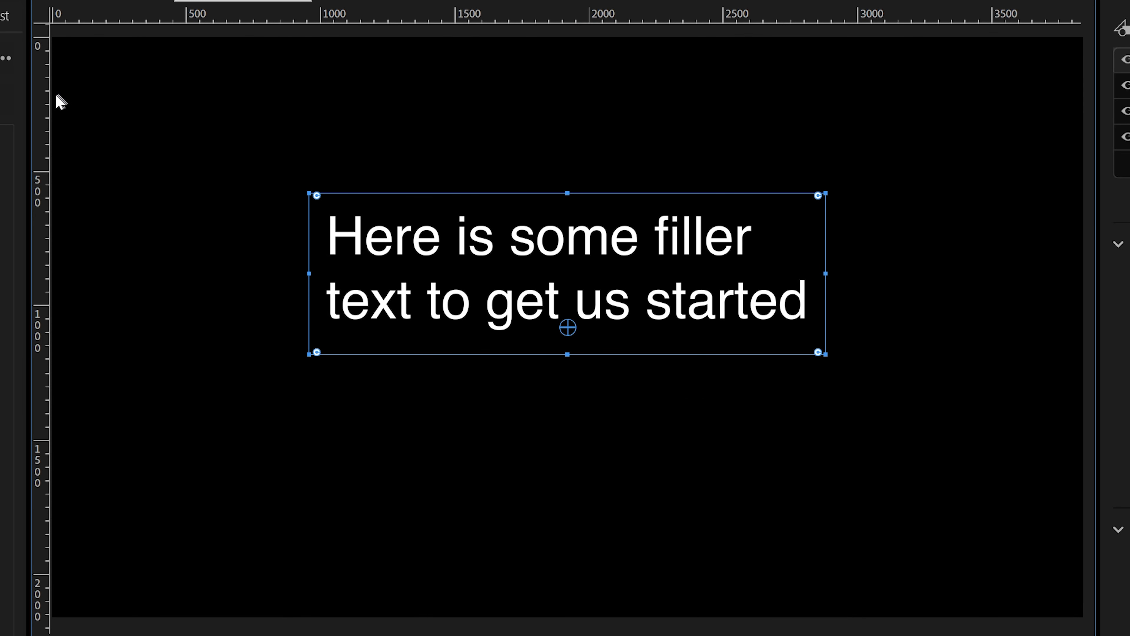
Centre the Box's anchor point using a vertical and a horizontal guide through its edge midpoints, and clear both guides.
left_click_drag(44, 96, 569, 196)
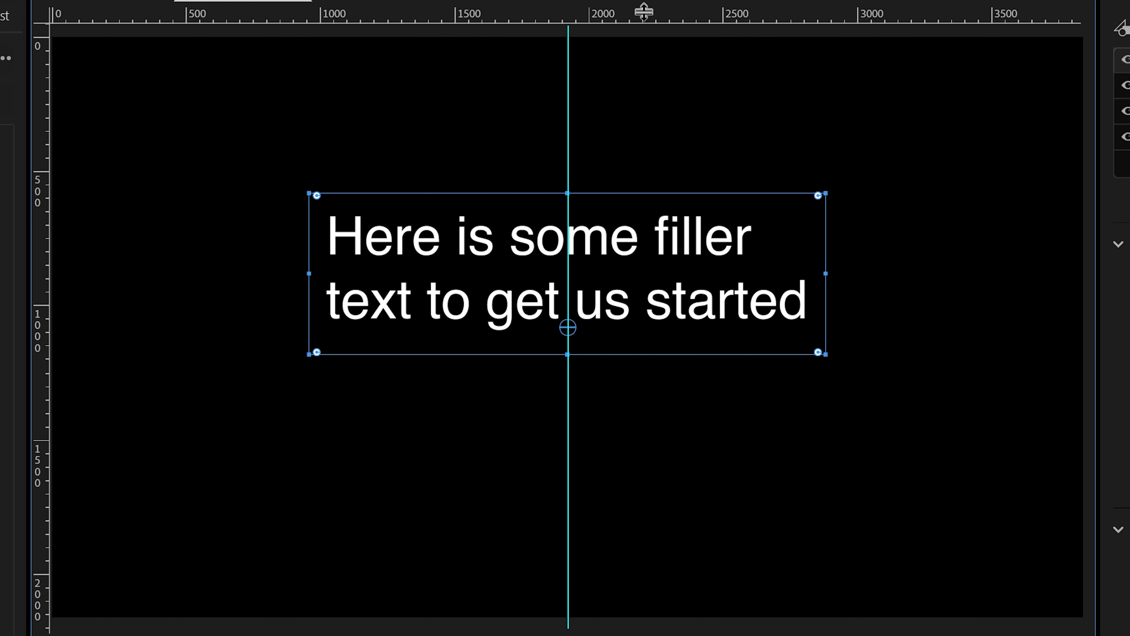
left_click_drag(646, 20, 644, 273)
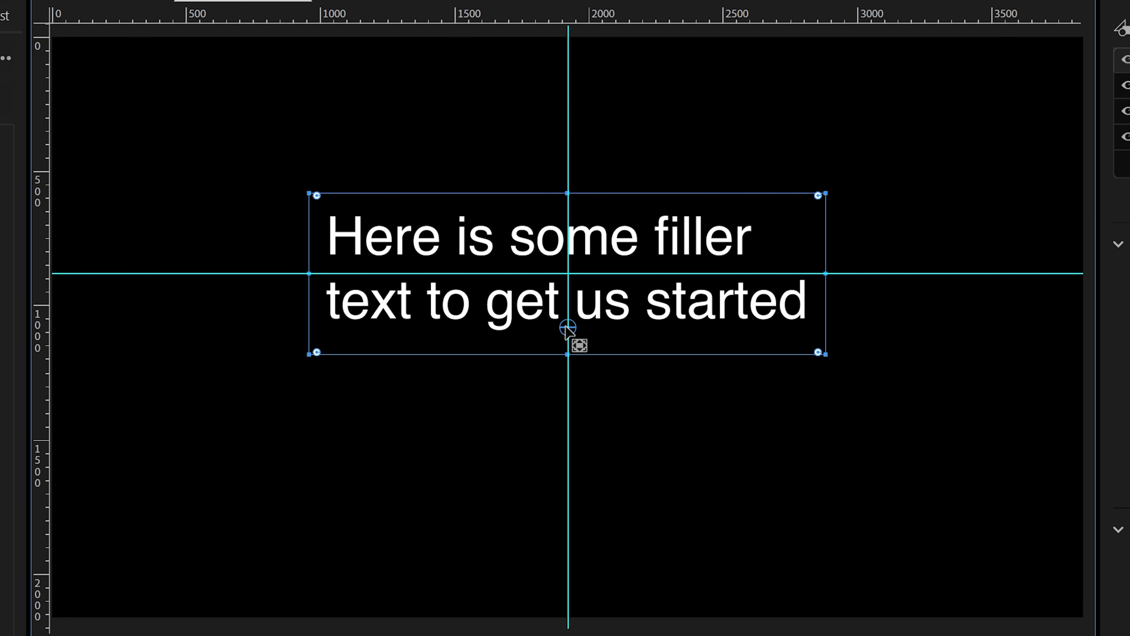
left_click_drag(566, 326, 567, 275)
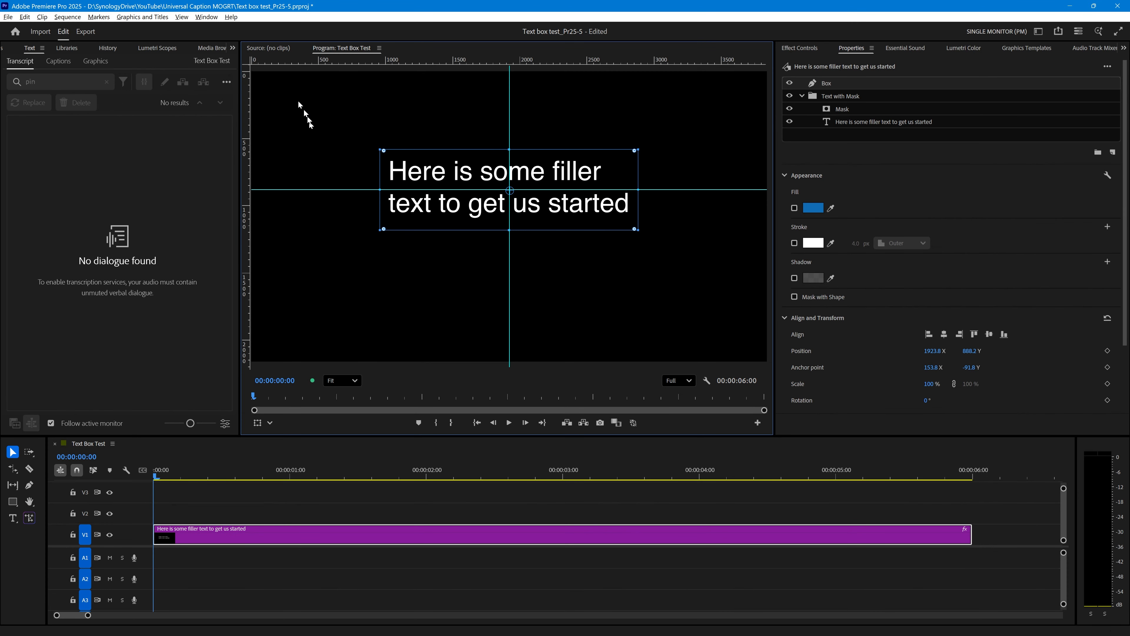
left_click(180, 18)
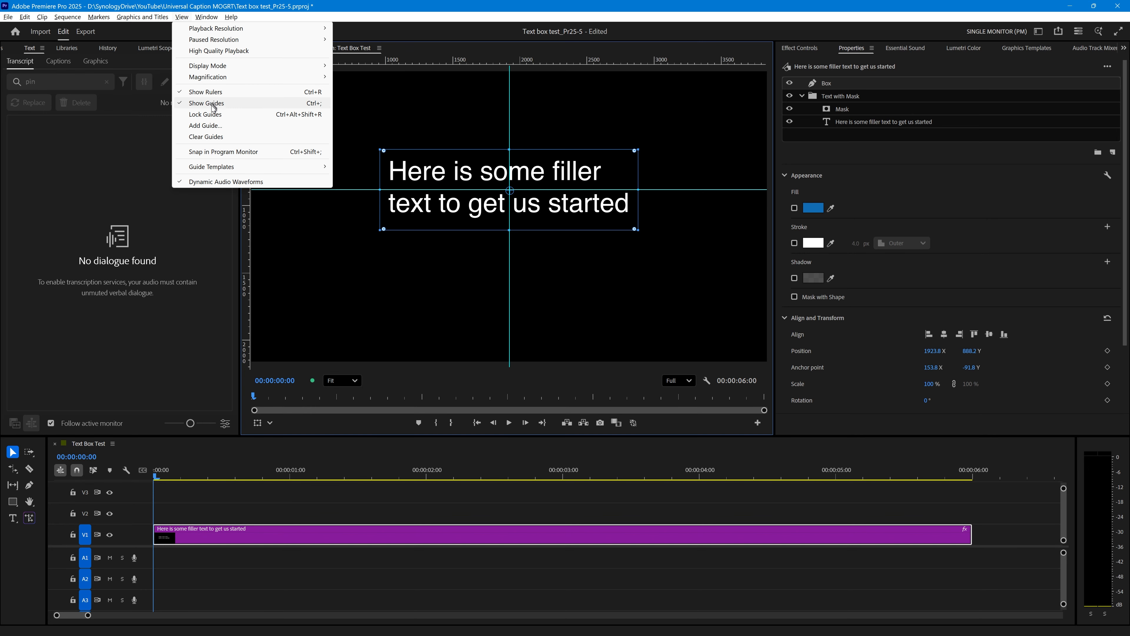
left_click(215, 139)
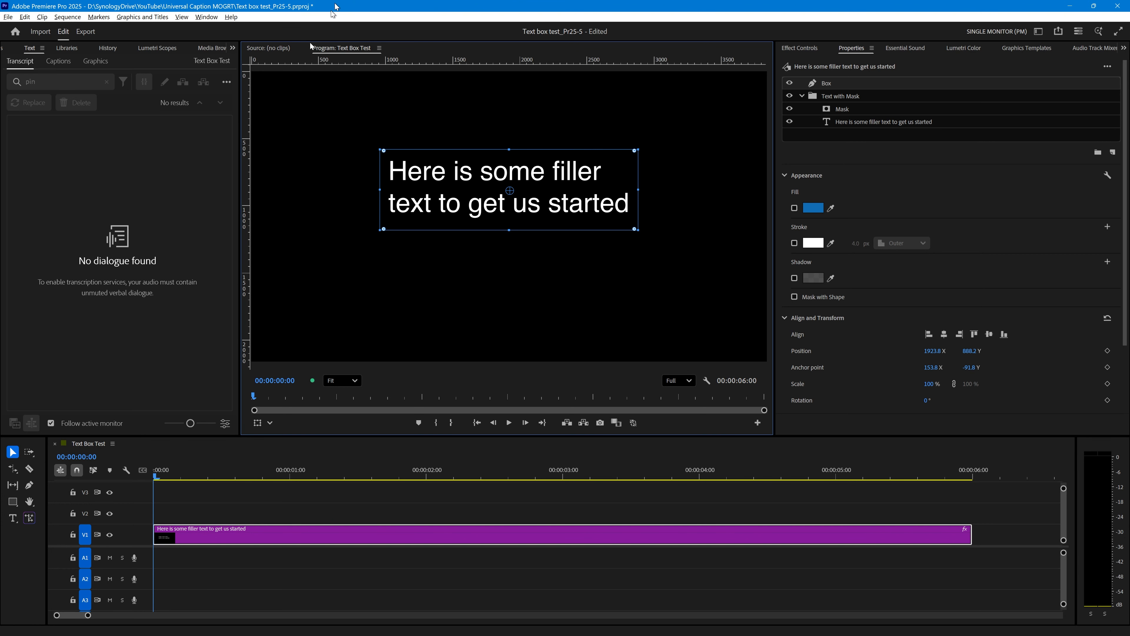
Move the Box layer below the "Text with Mask" group and turn its fill back on.
left_click_drag(838, 85, 837, 134)
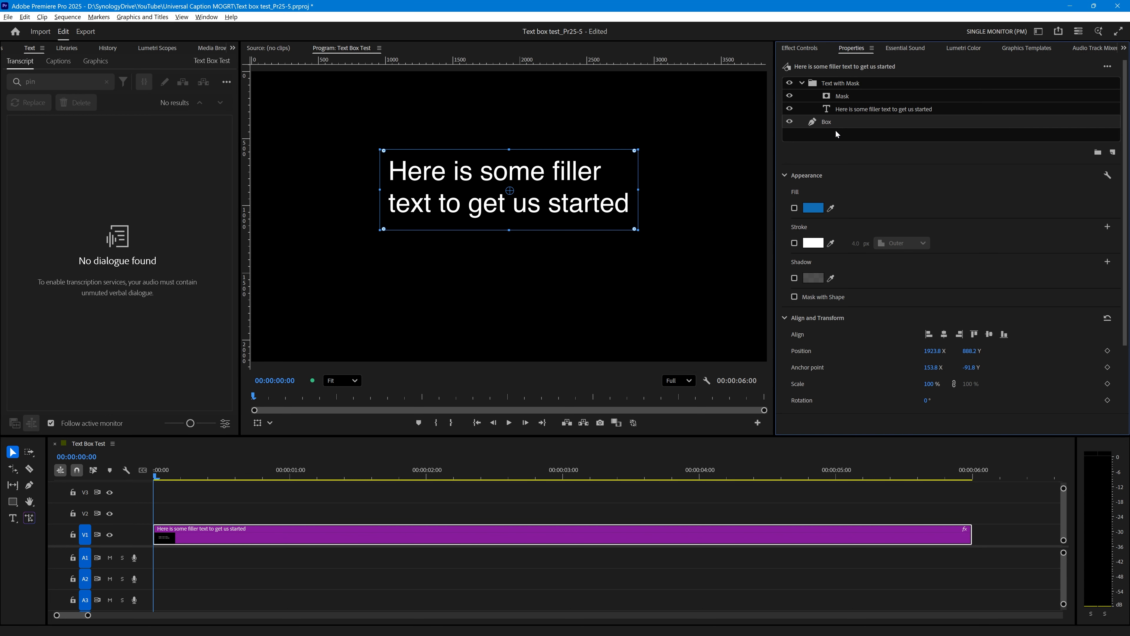
left_click(795, 208)
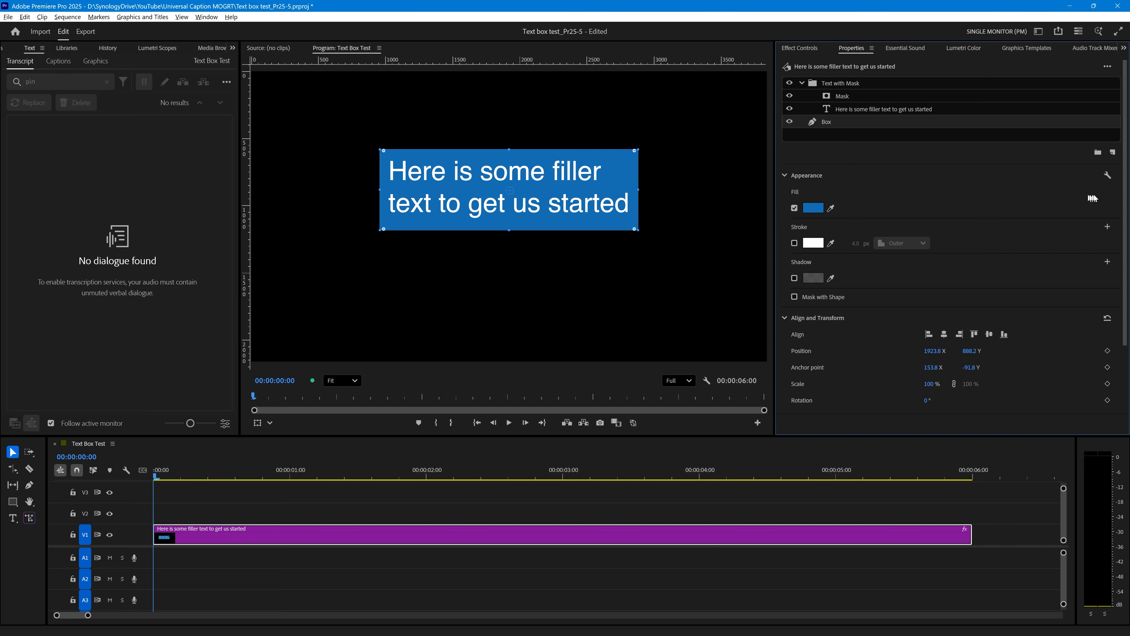
Pin the Box rectangle to the "Here is some filler" text layer on all four sides.
left_click_drag(1125, 190, 1114, 290)
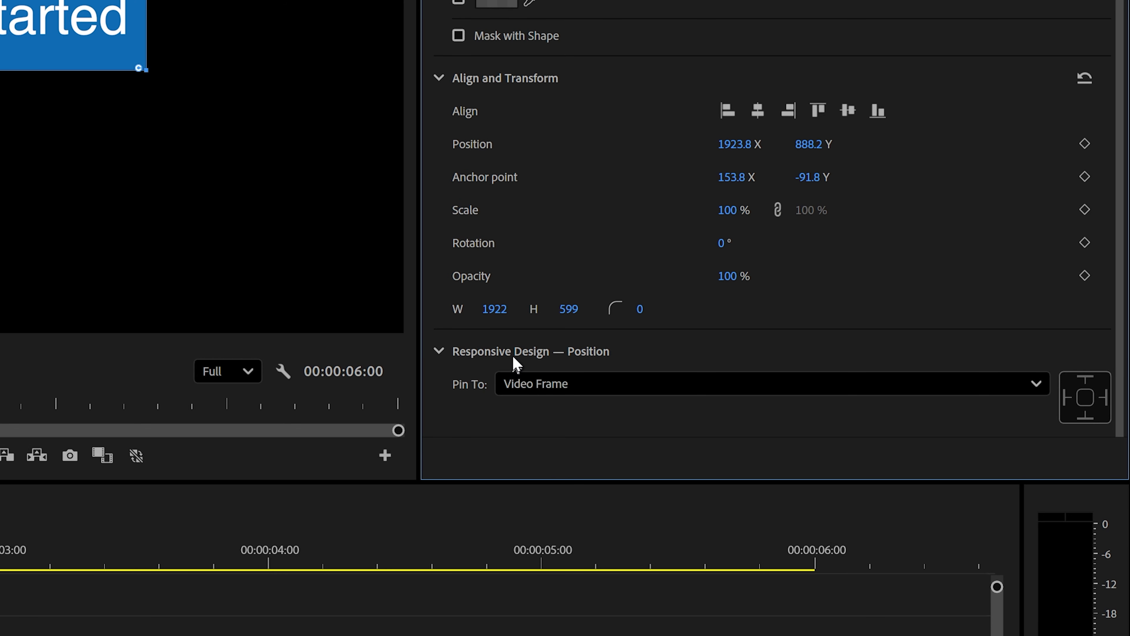
left_click(562, 386)
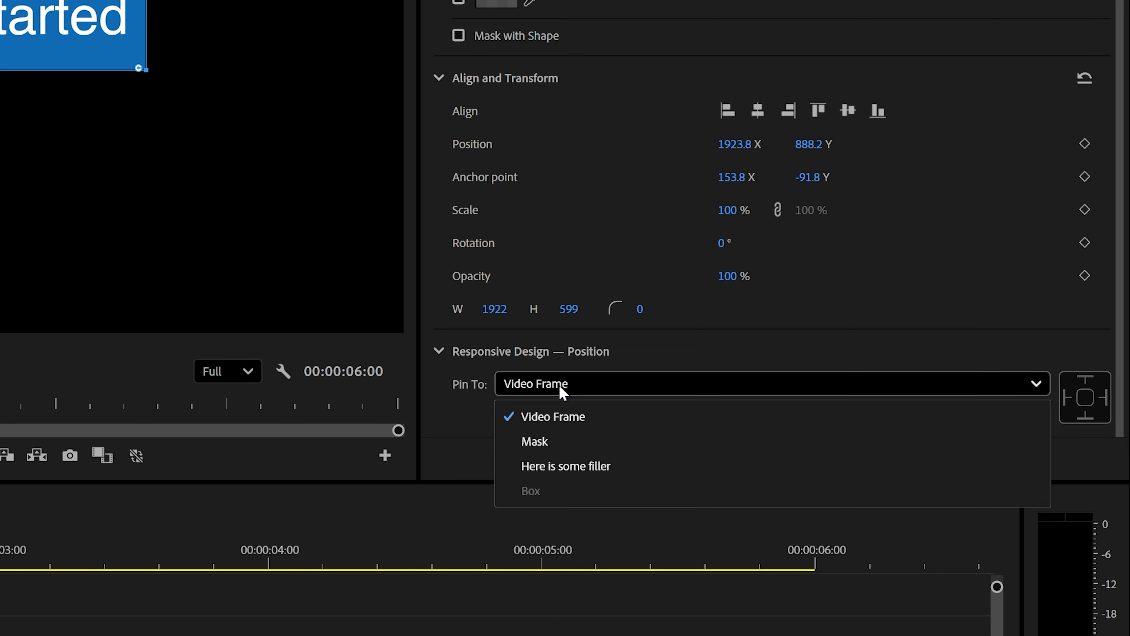
left_click(574, 466)
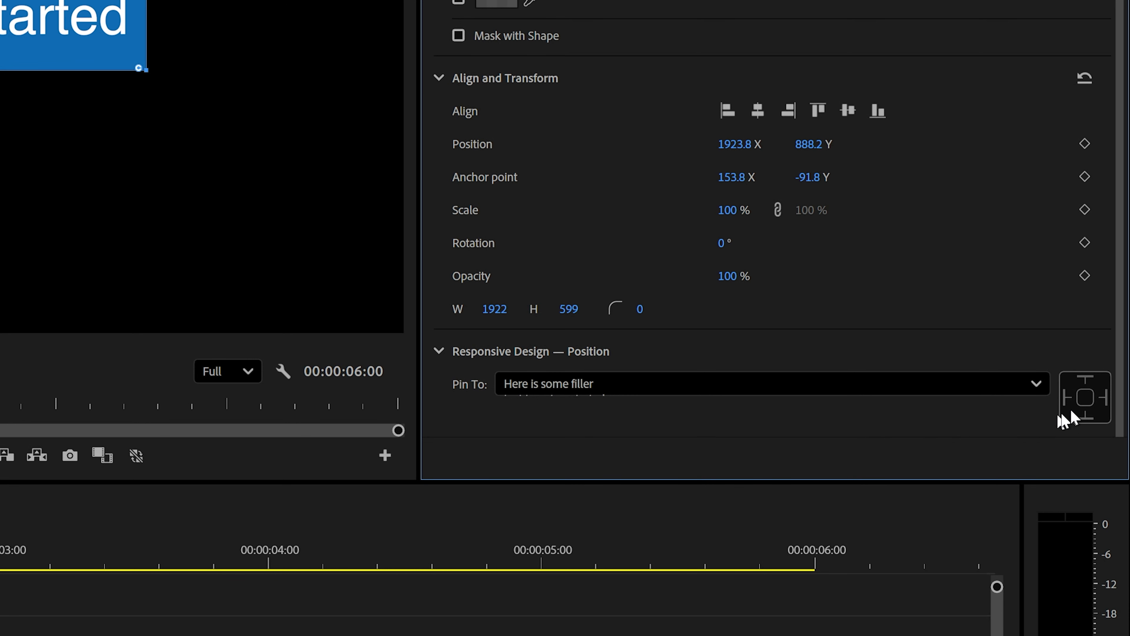
left_click(1086, 400)
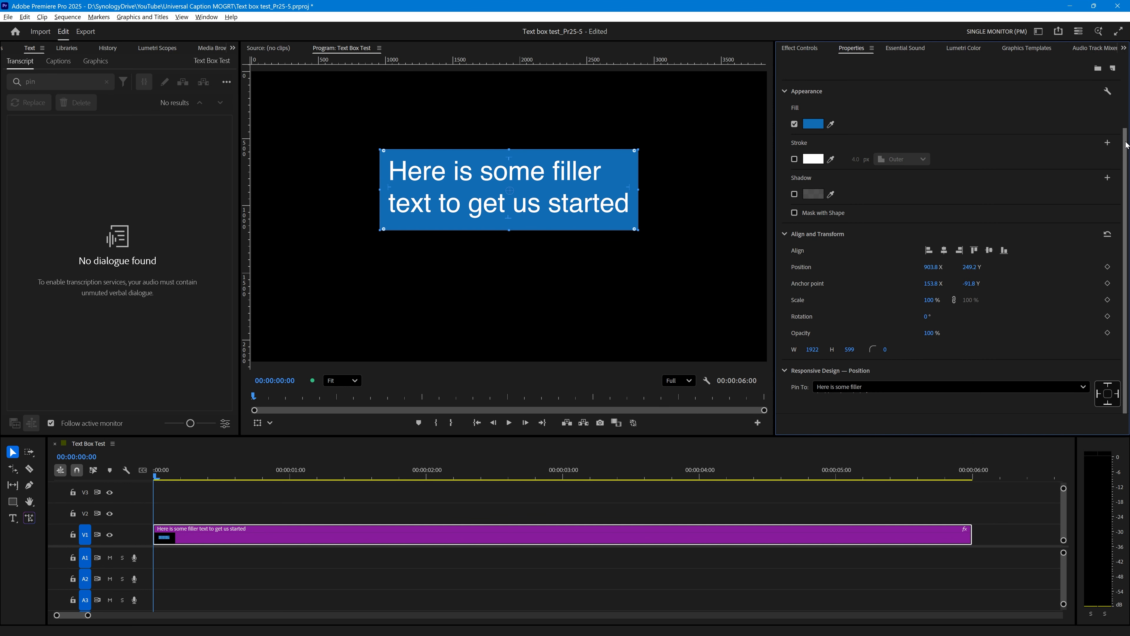
Add another rectangle layer to the graphic and name it "Outline".
scroll(1127, 58, "up", 4)
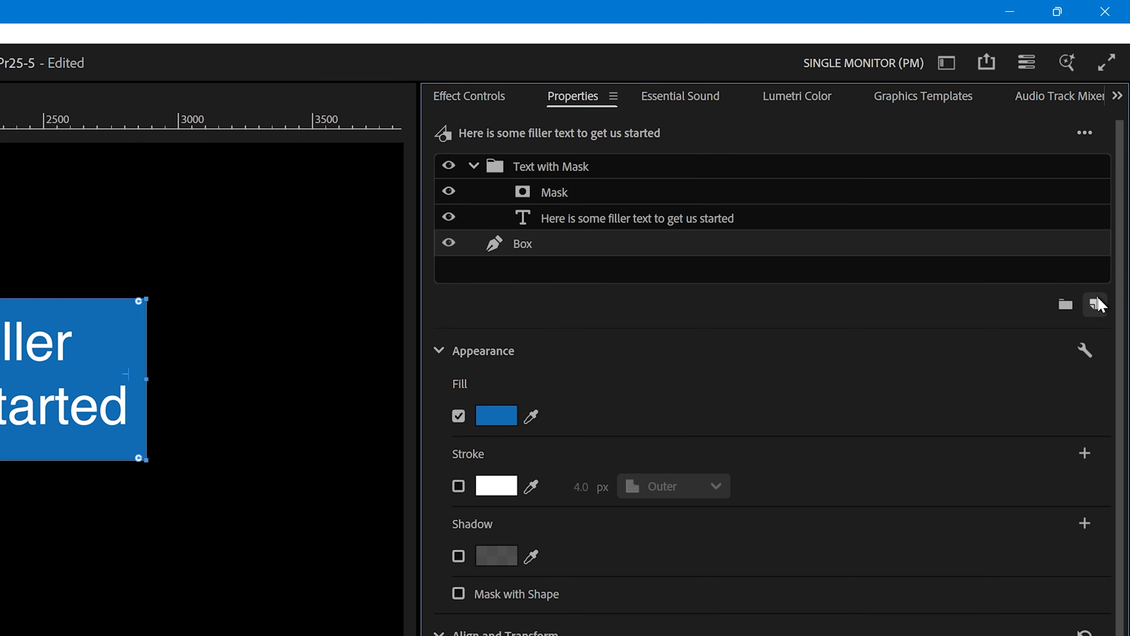
left_click(1097, 305)
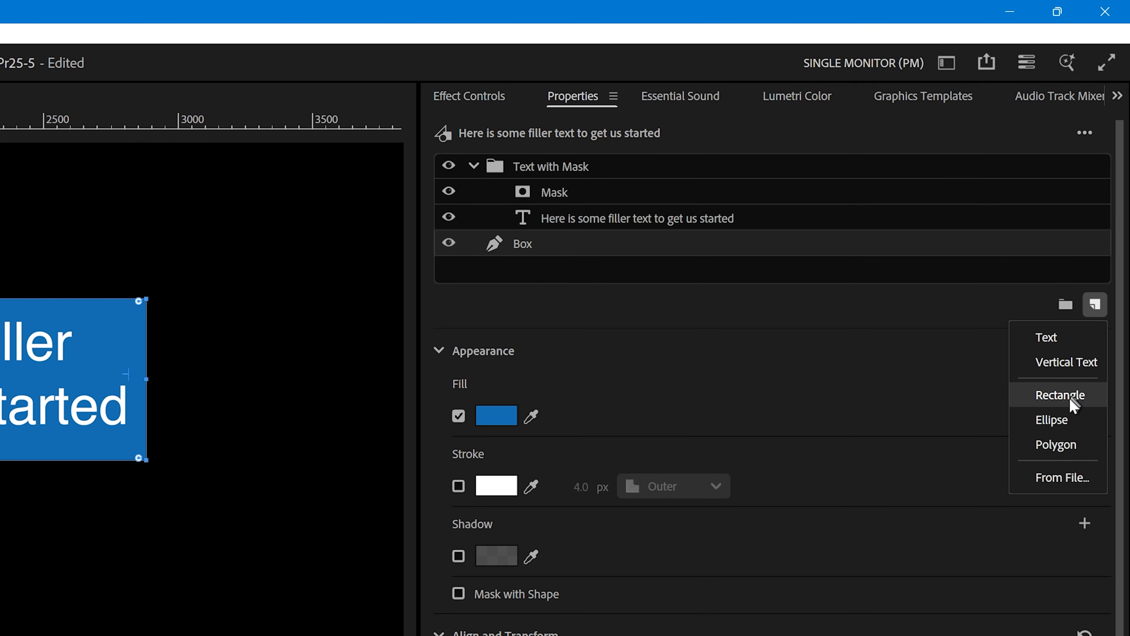
left_click(1061, 395)
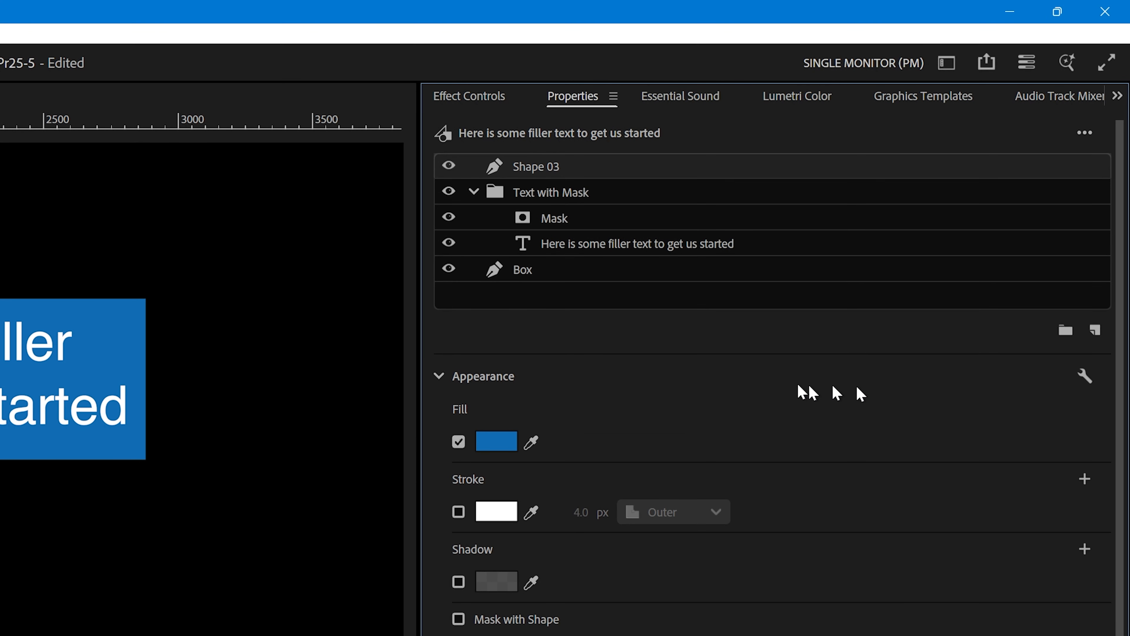
double_click(537, 167)
type("Outline")
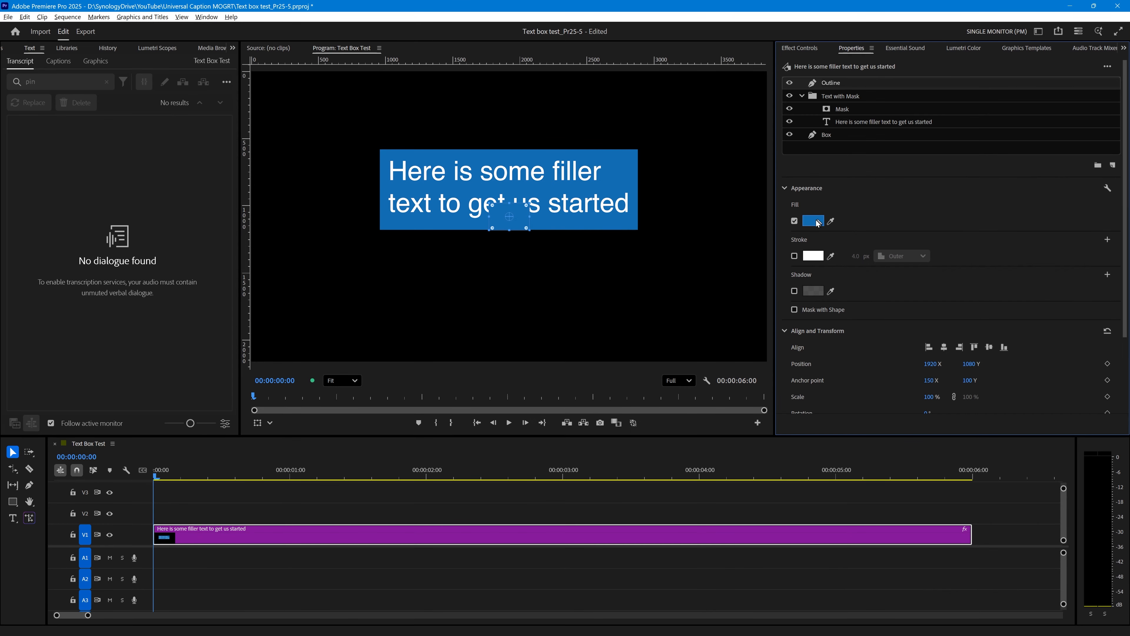
Set the Outline rectangle's fill to white (ffffff) and move its layer below the Box layer.
left_click(816, 220)
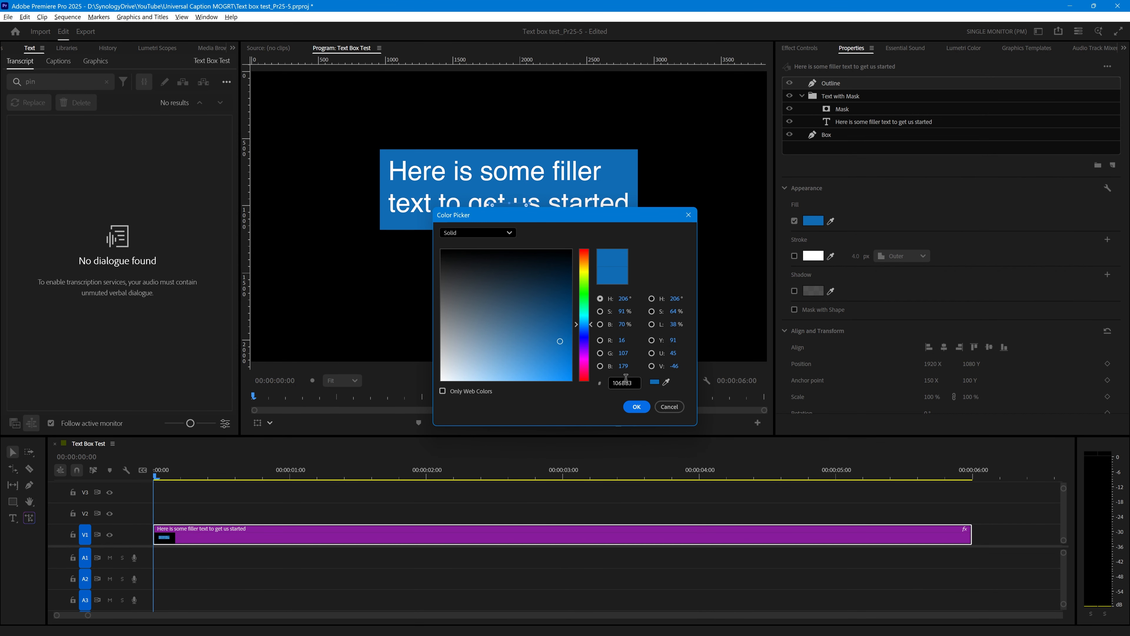
type("ffffff")
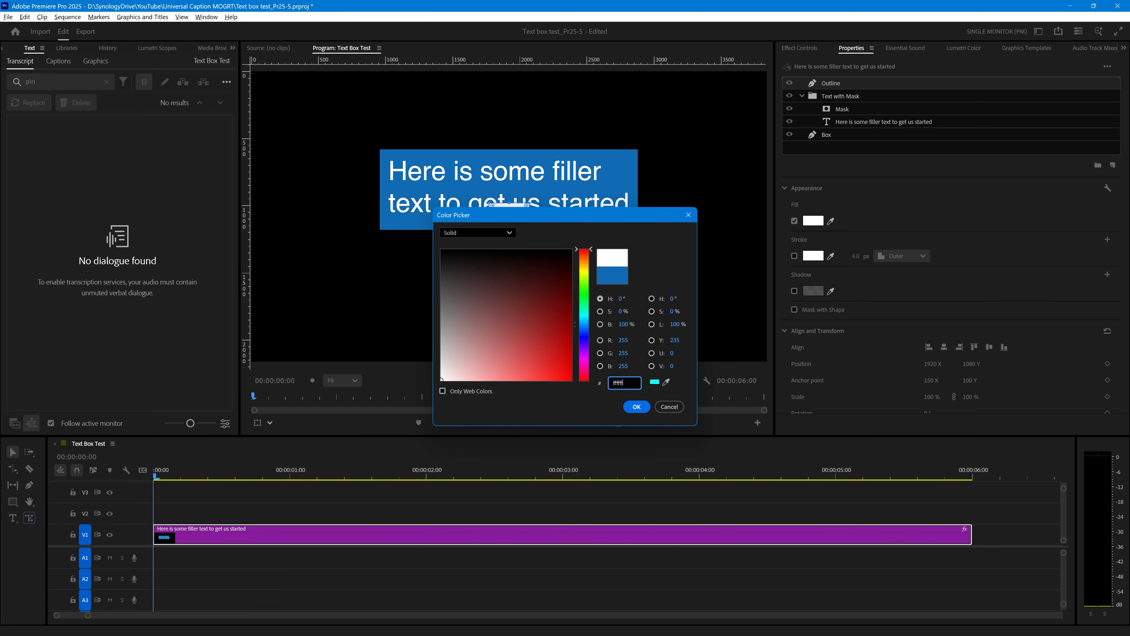
key("Return")
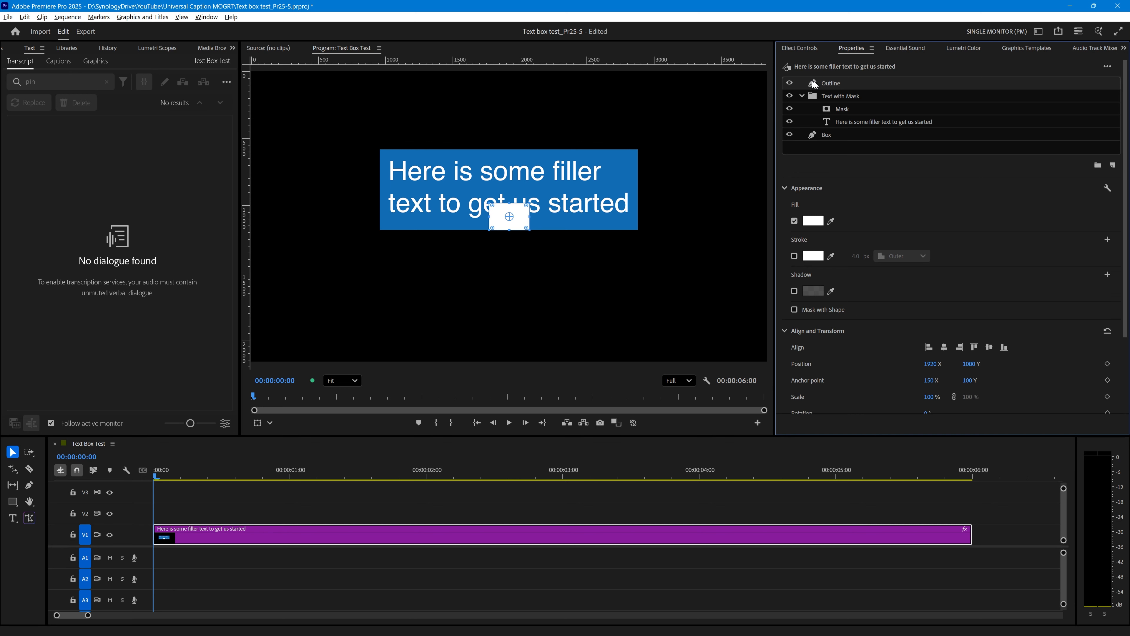
left_click_drag(816, 83, 819, 142)
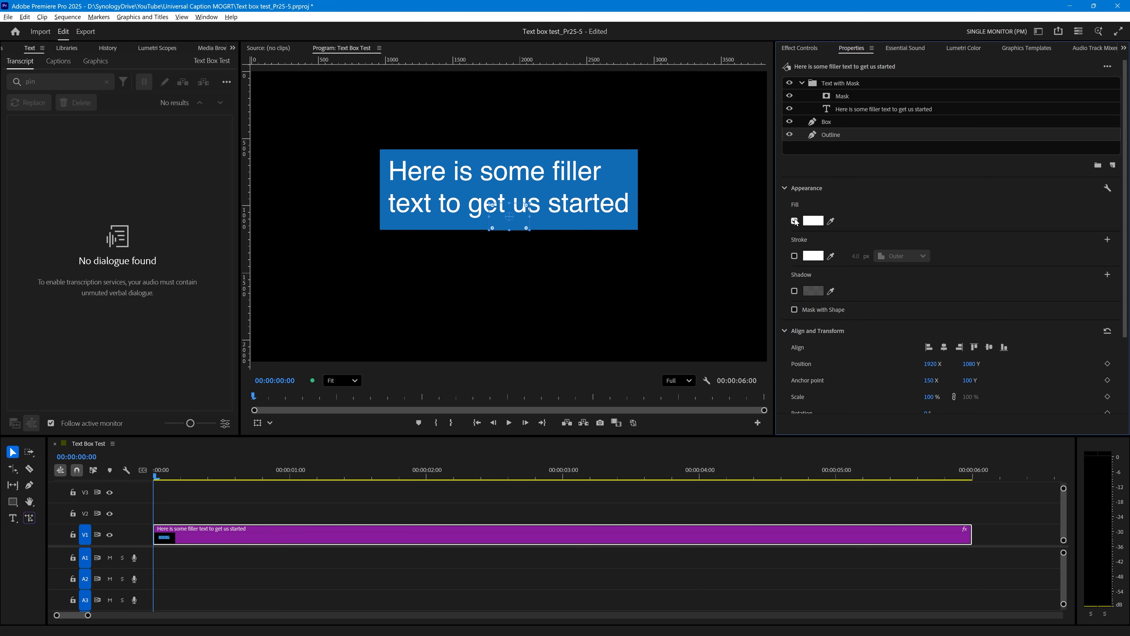
With its fill temporarily off, enlarge the Outline around the Box, restore the fill and trim it to about 1956 by 634 px for a thin border.
left_click_drag(489, 204, 374, 144)
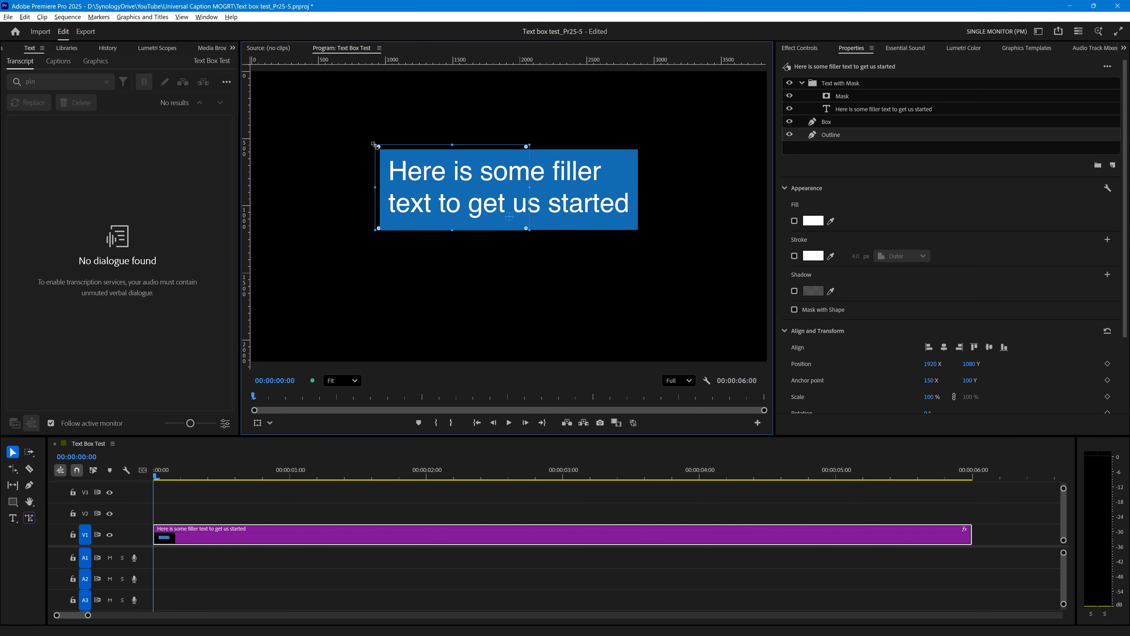
left_click_drag(530, 230, 641, 235)
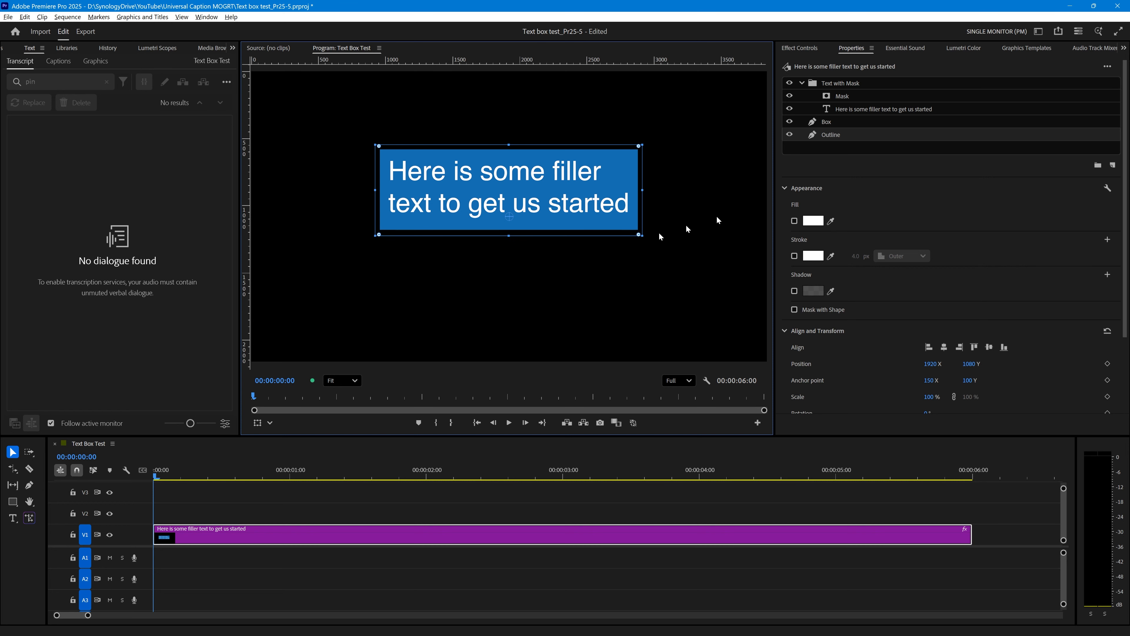
left_click(794, 221)
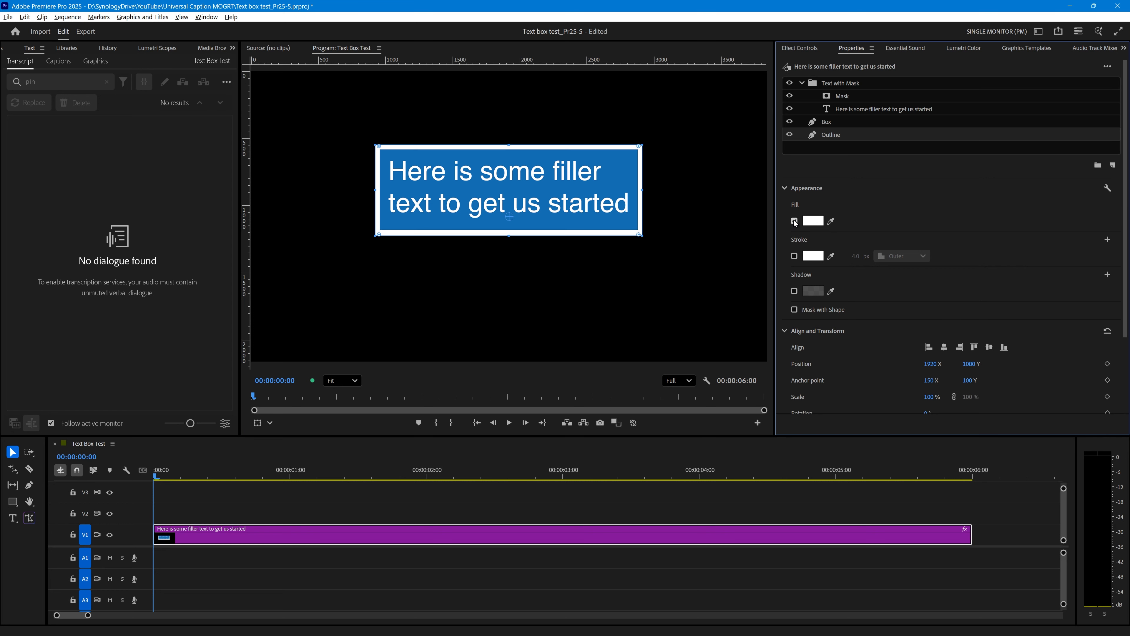
left_click_drag(374, 145, 378, 147)
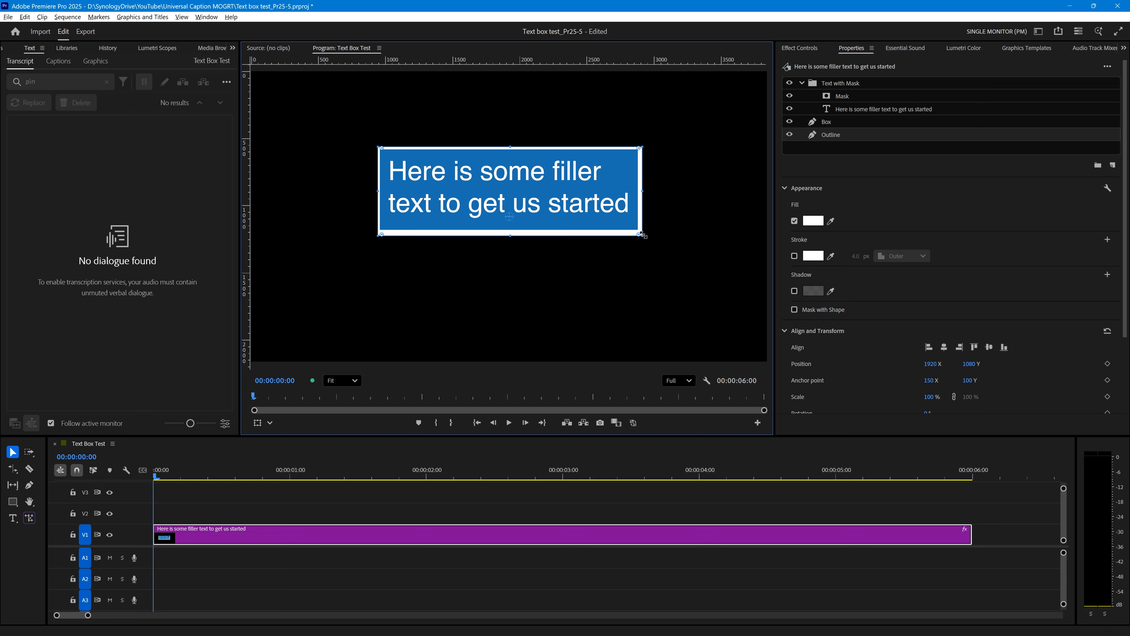
left_click_drag(641, 234, 641, 231)
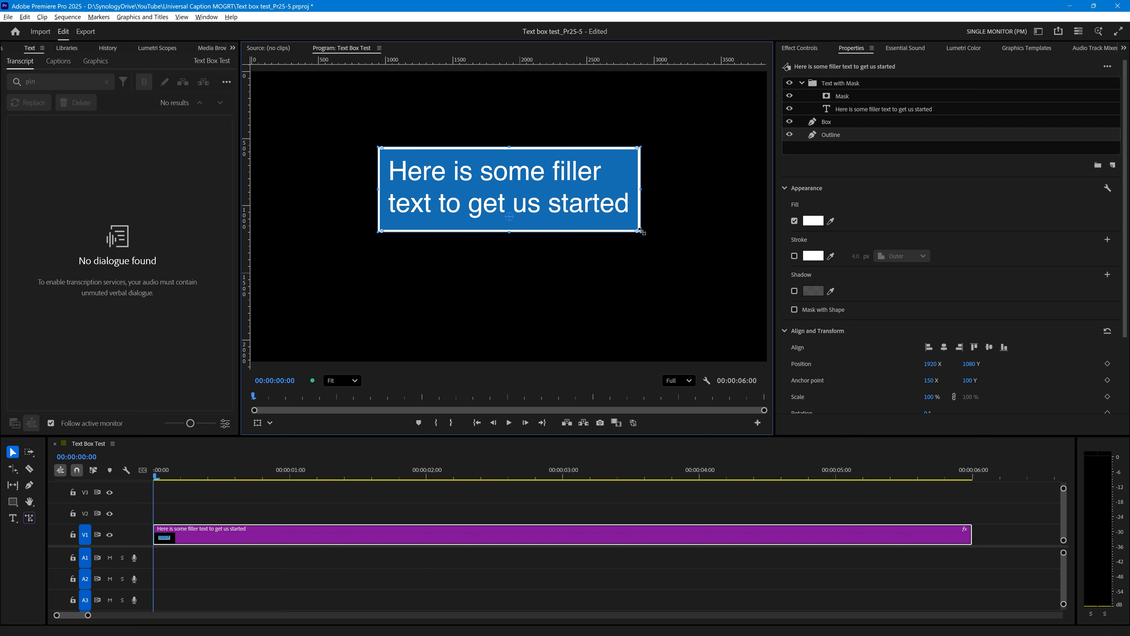
Pin the Outline rectangle to the Box layer on all four sides.
left_click(858, 169)
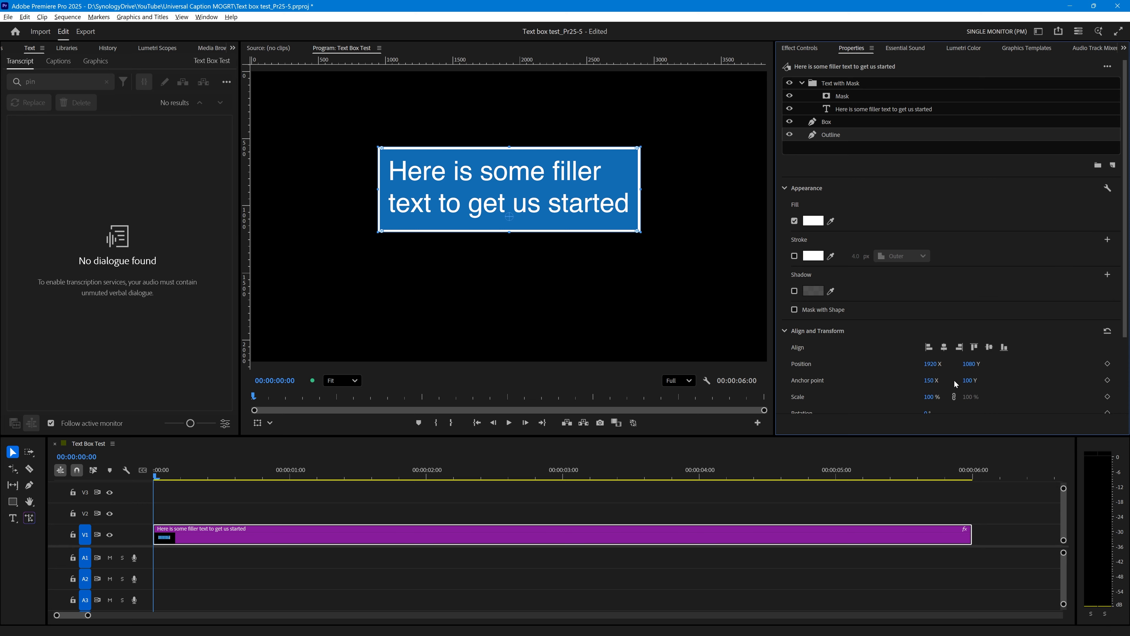
scroll(873, 361, "down", 2)
scroll(875, 362, "down", 5)
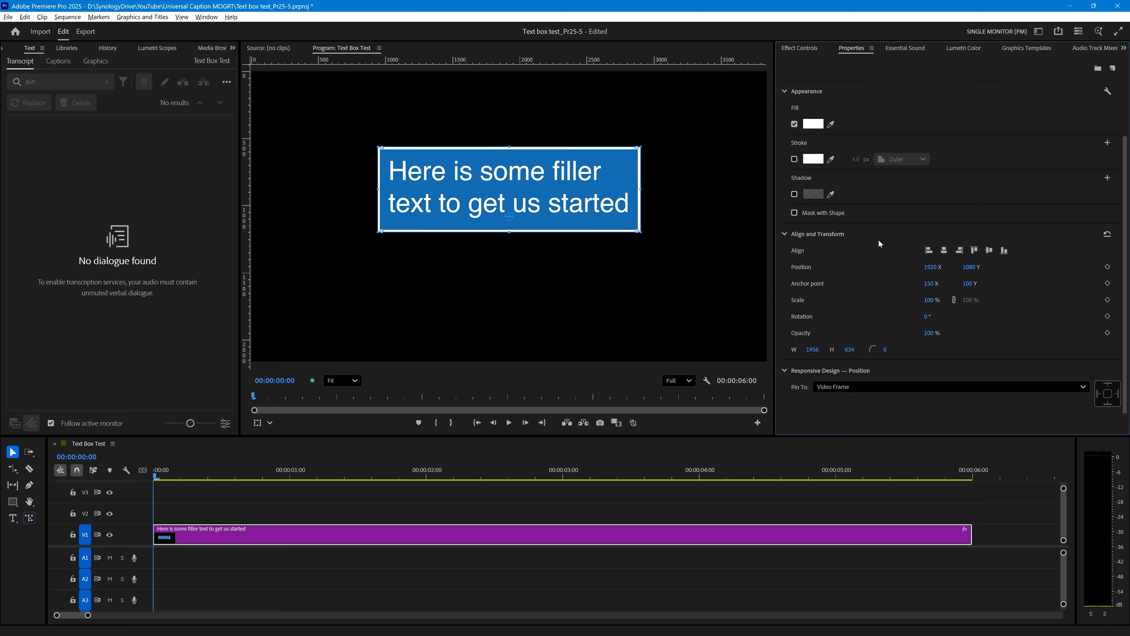
left_click(841, 387)
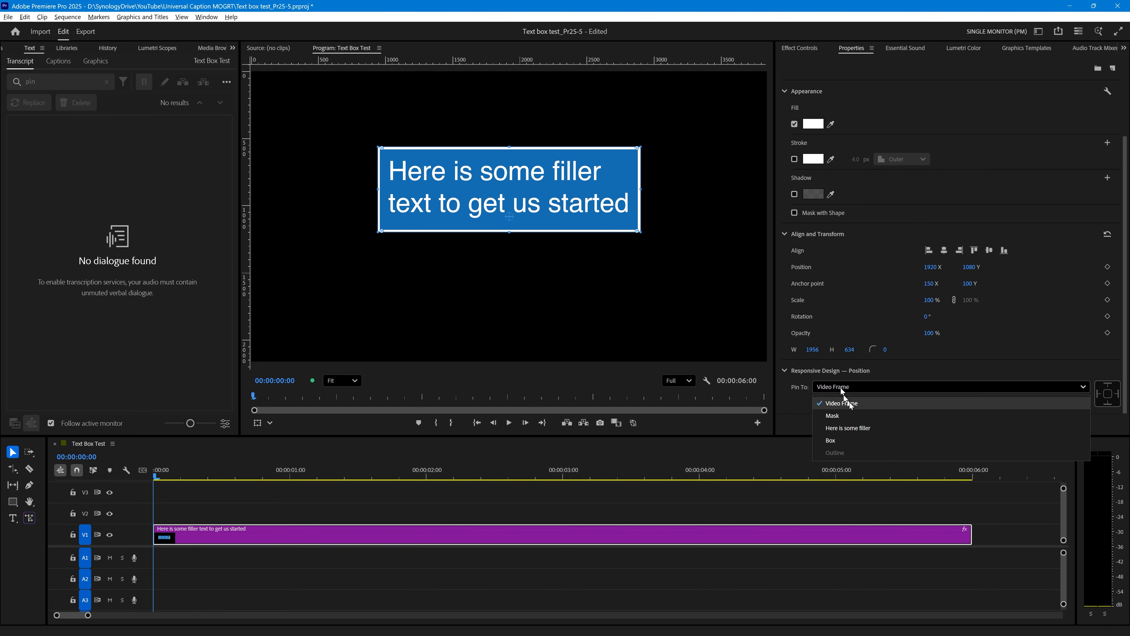
left_click(839, 439)
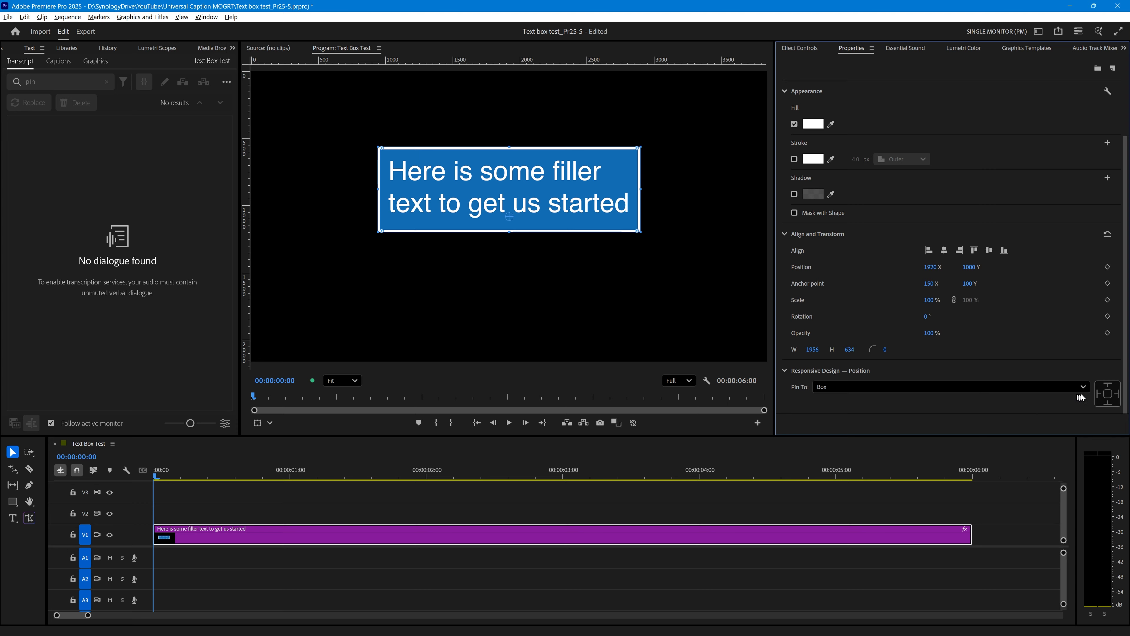
left_click(1105, 398)
scroll(884, 122, "up", 2)
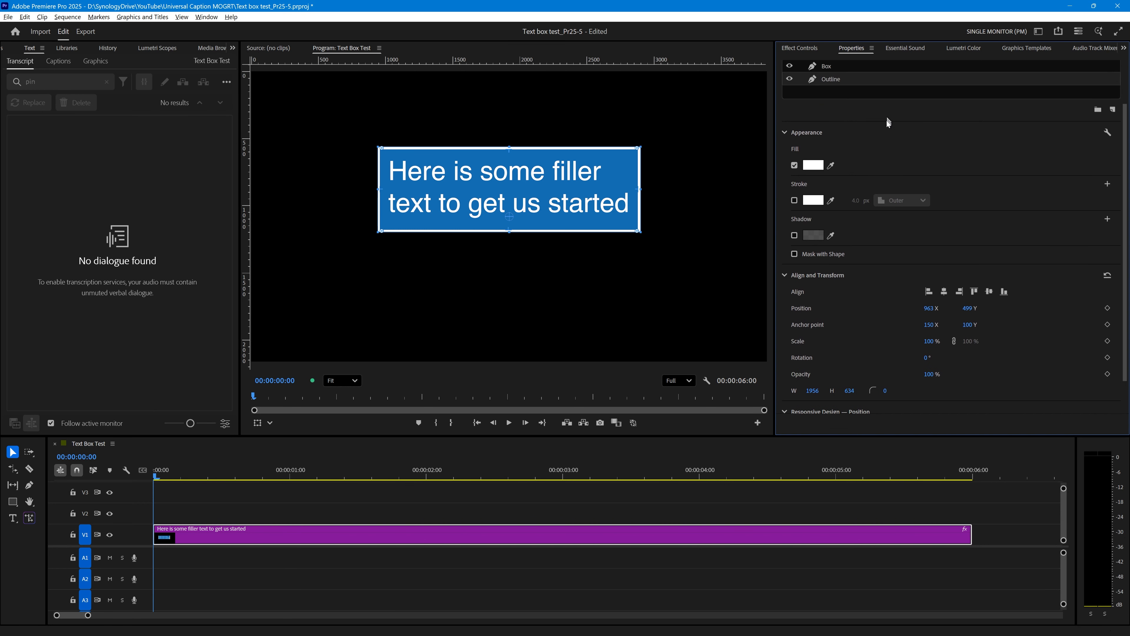
Expand the Mask shape's Transform properties in Effect Controls and briefly try out its vertical and horizontal scaling.
left_click(526, 199)
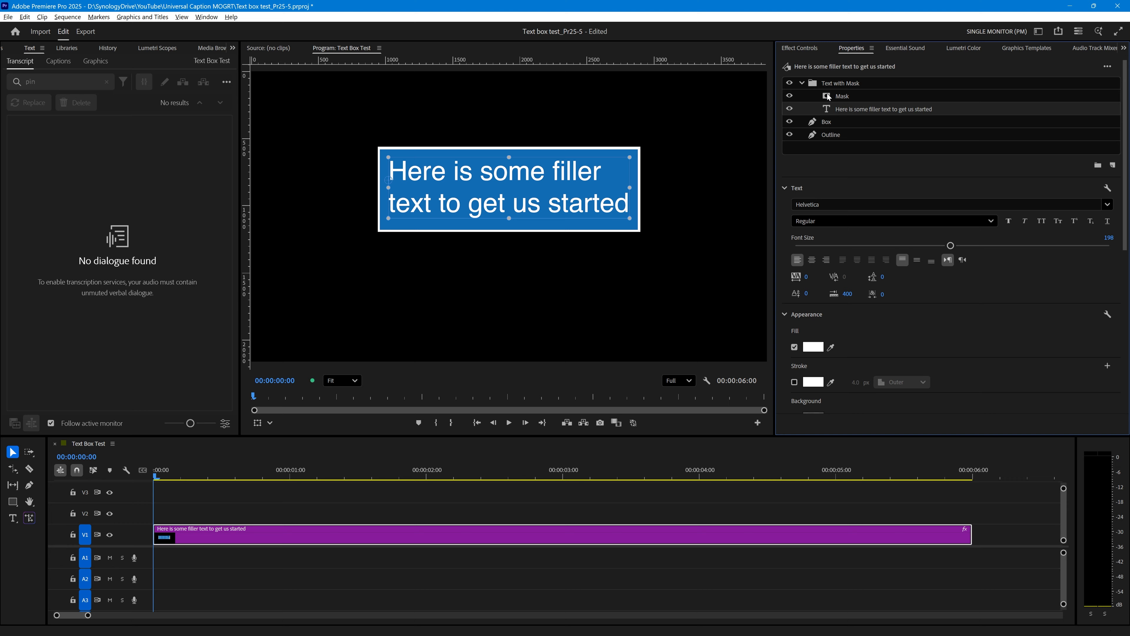
left_click(828, 96)
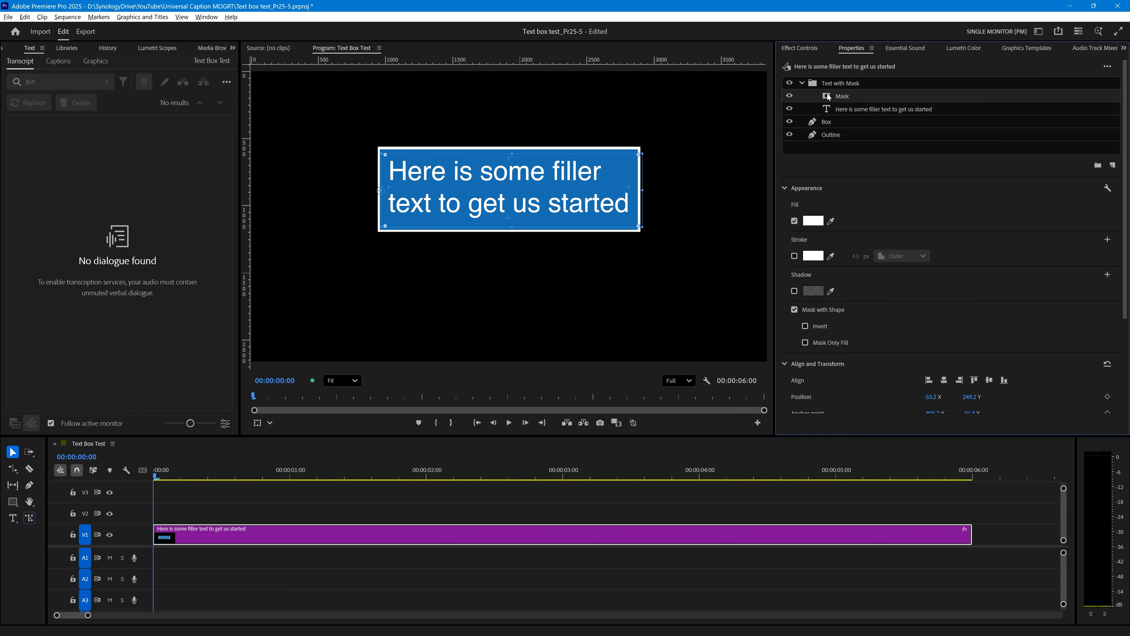
left_click(808, 48)
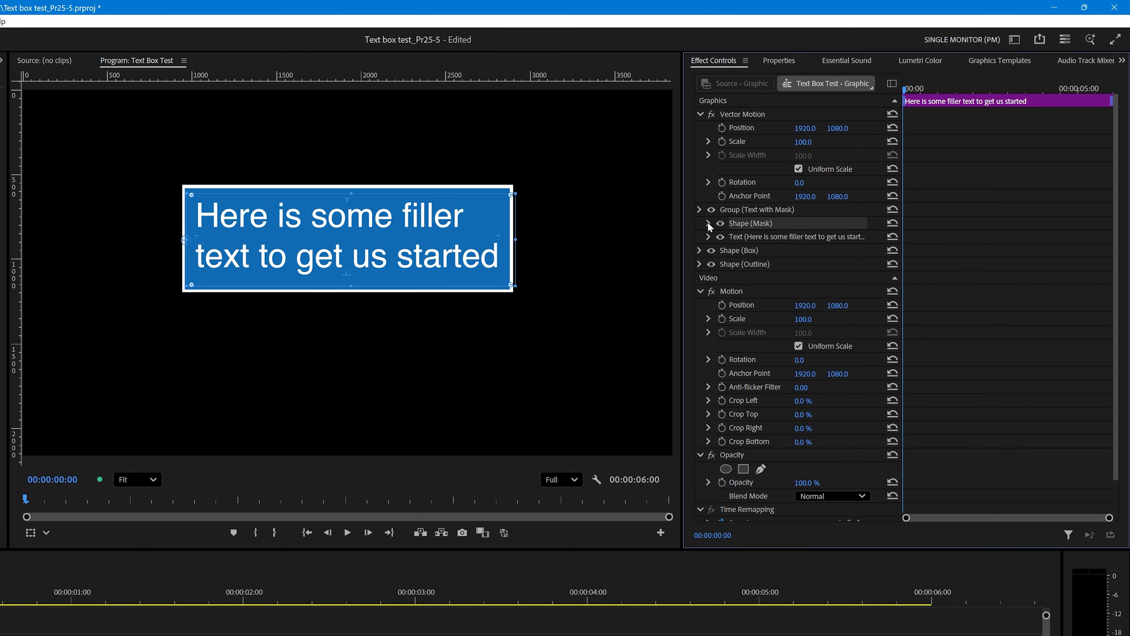
left_click(708, 224)
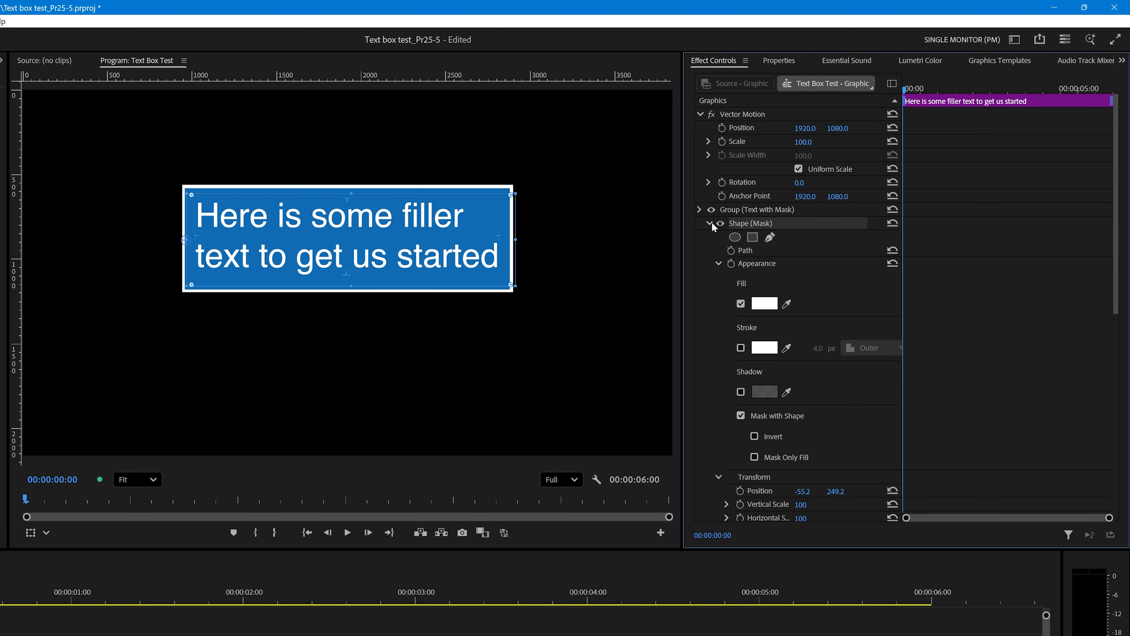
scroll(703, 338, "down", 5)
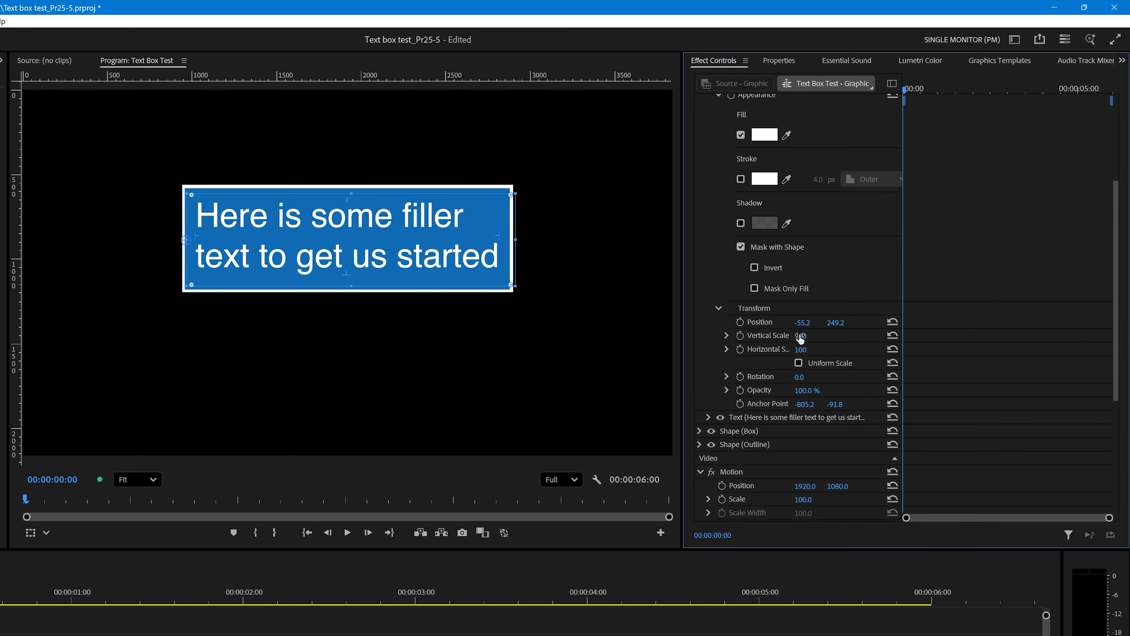
mouse_move(802, 350)
left_mouse_down()
mouse_move(764, 349)
mouse_move(811, 352)
left_mouse_up()
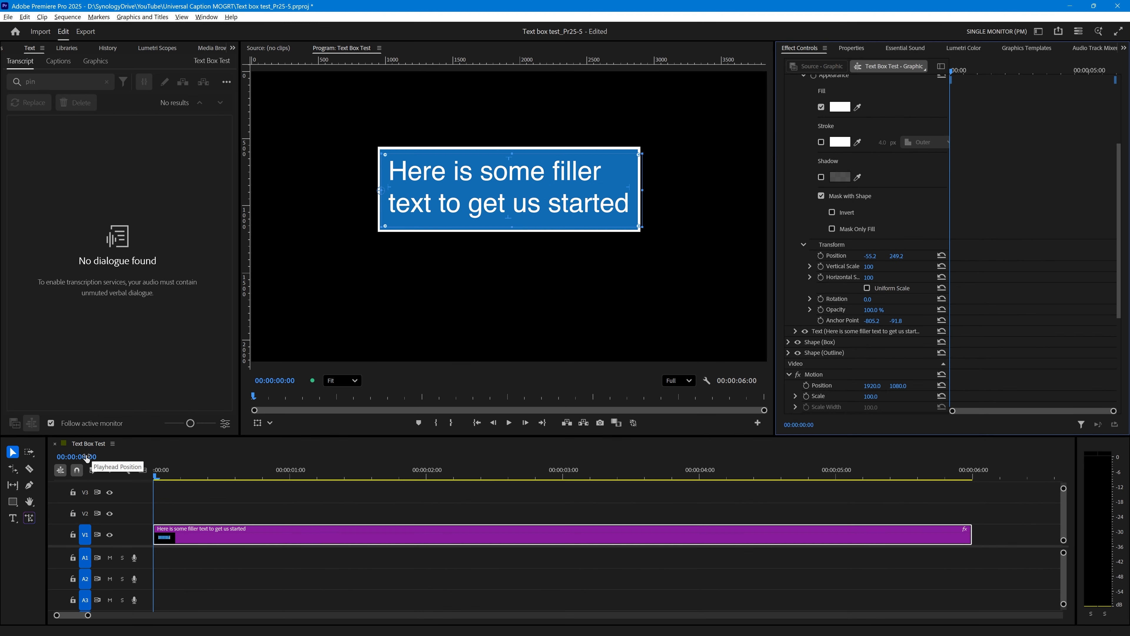
At 00:00:01:00, start animating the Mask's Horizontal Scale with a keyframe value of 0.
left_click_drag(240, 471, 290, 472)
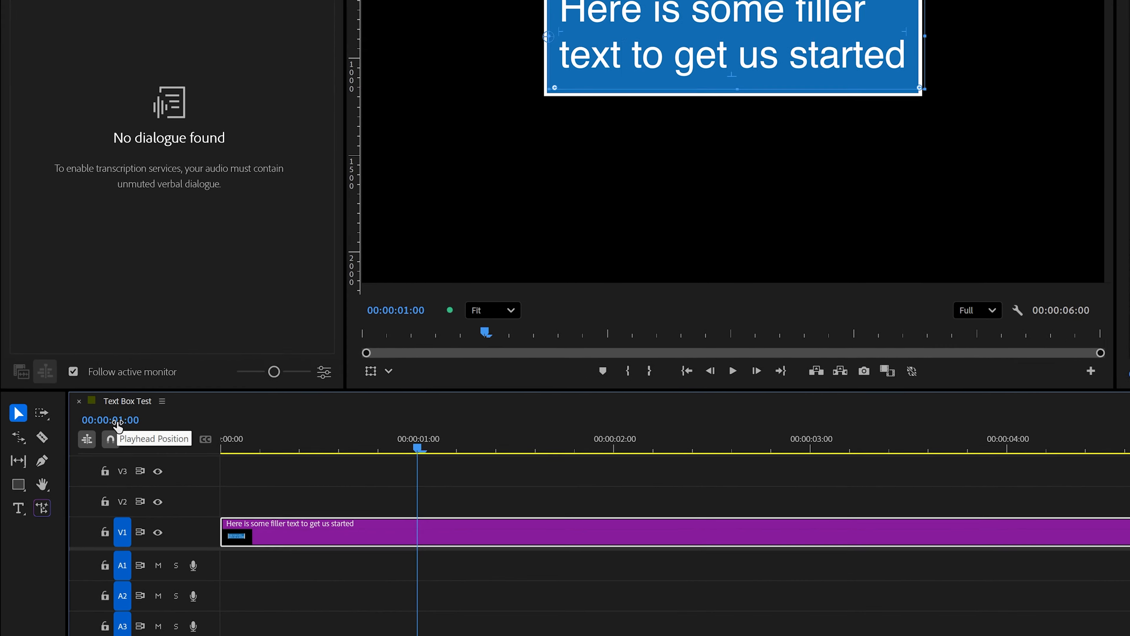
left_click(80, 457)
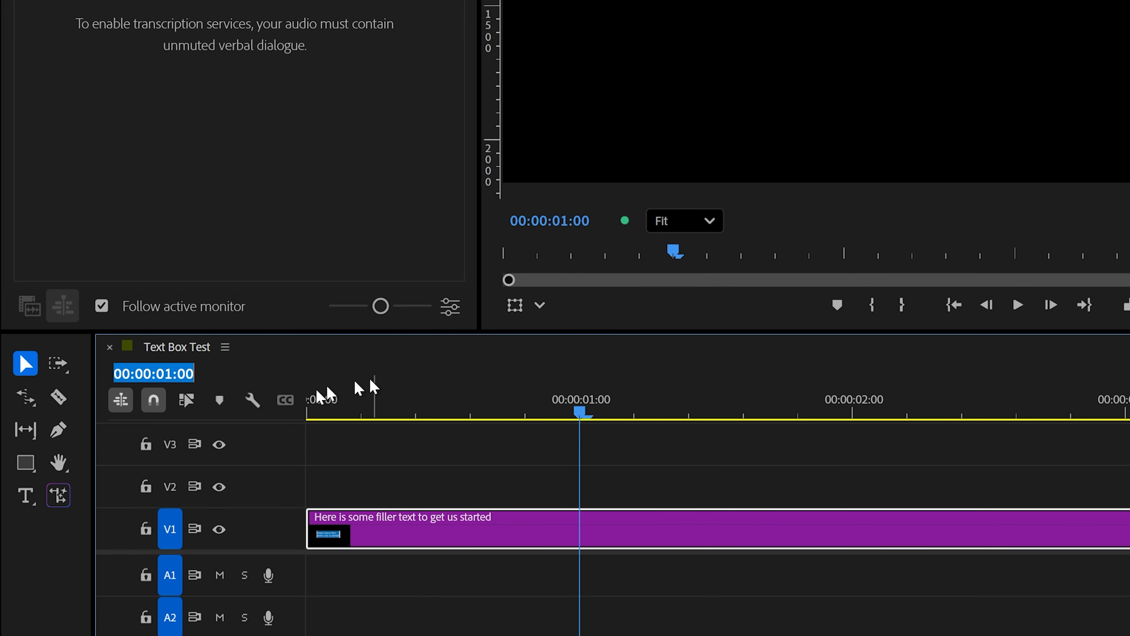
type("1.00")
key("Return")
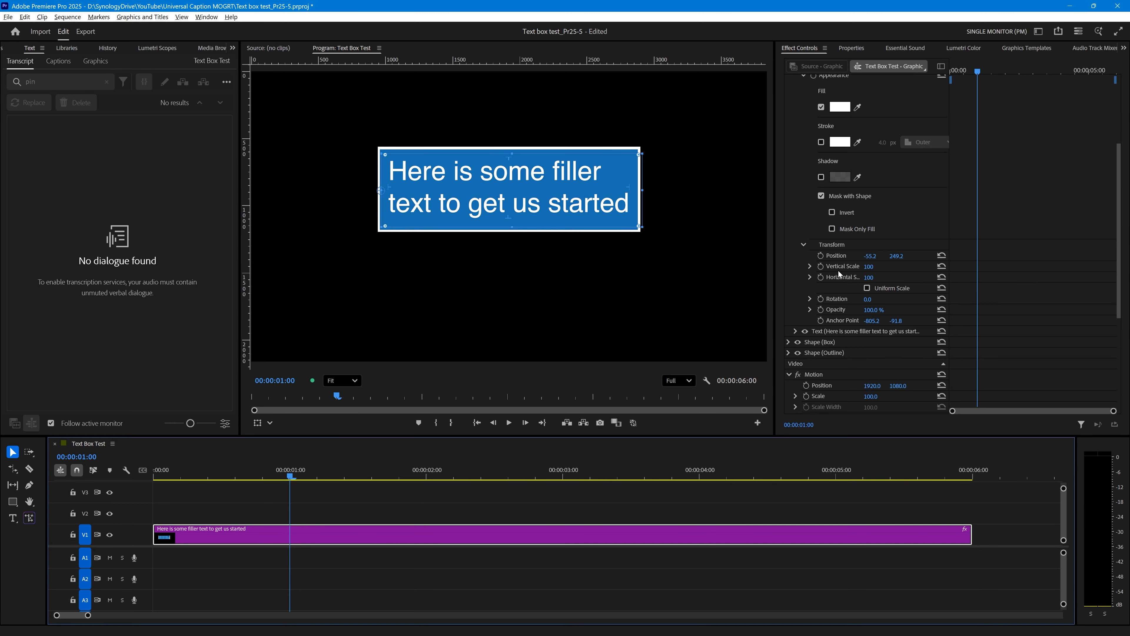
left_click(821, 277)
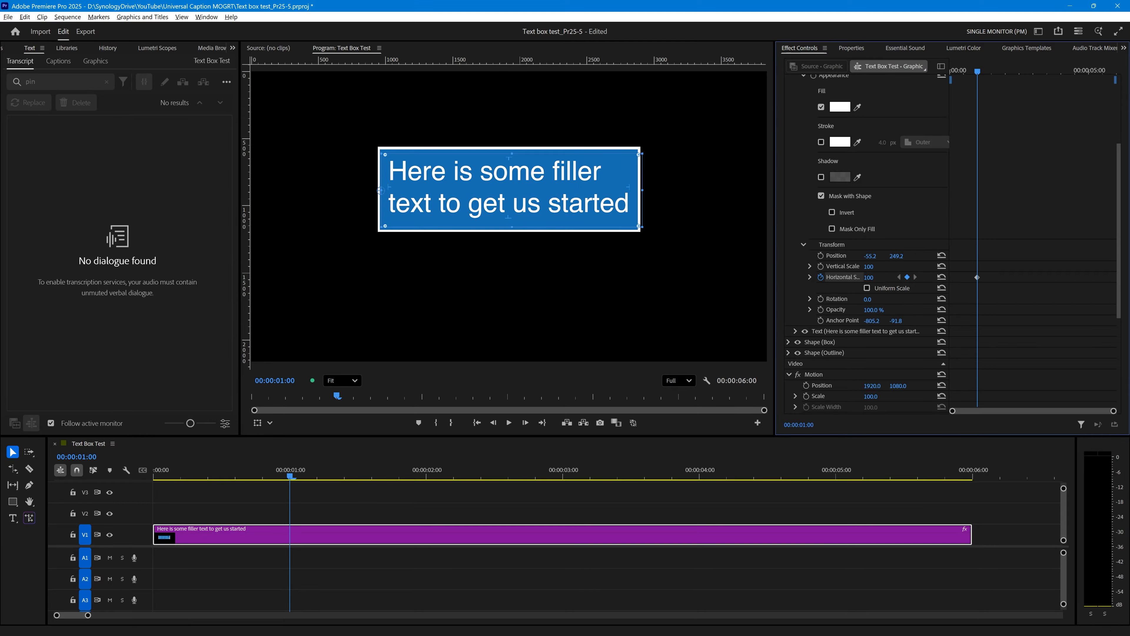
left_click_drag(868, 278, 825, 278)
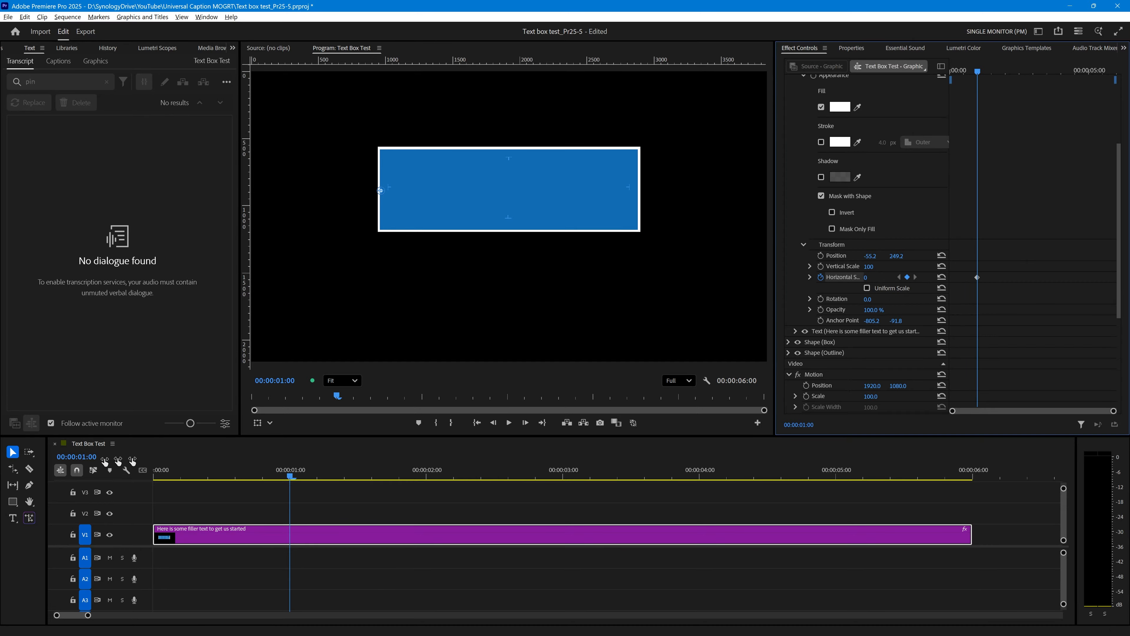
At 00:00:02:00, set the Mask's Horizontal Scale to 100 with a second keyframe.
left_click(85, 457)
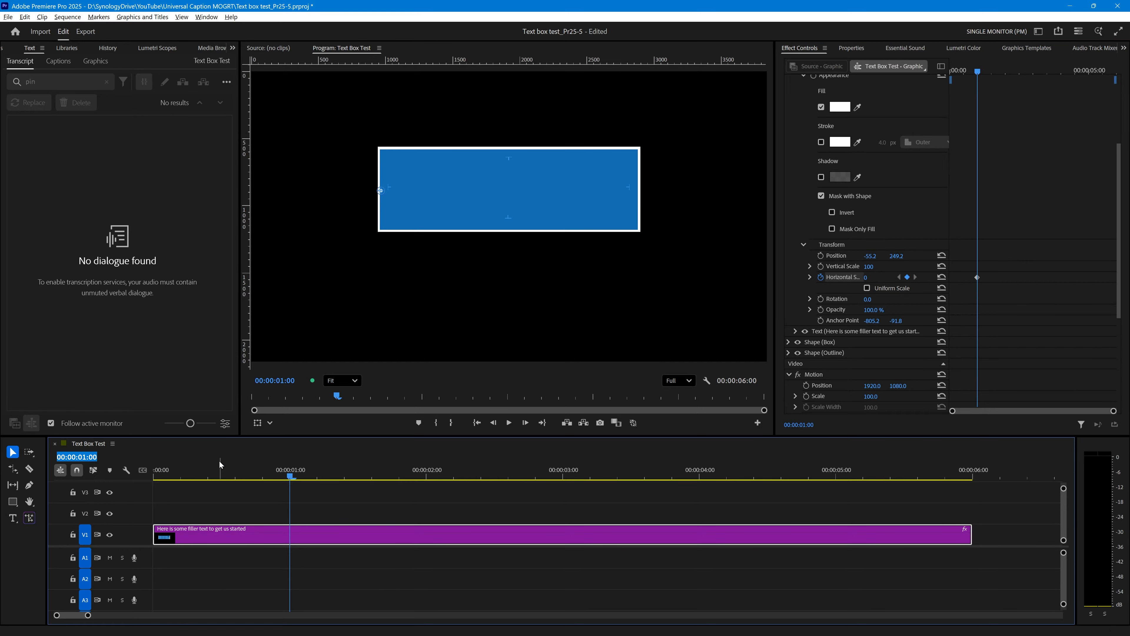
type("2.00")
key("Return")
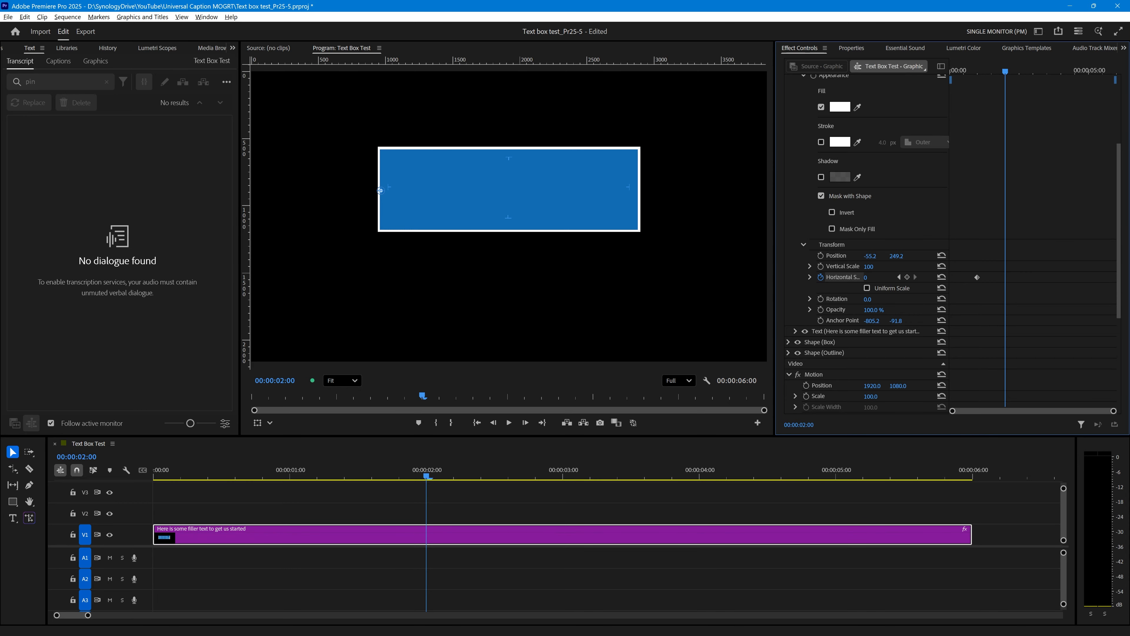
left_click_drag(872, 277, 879, 279)
left_click(869, 277)
type("100")
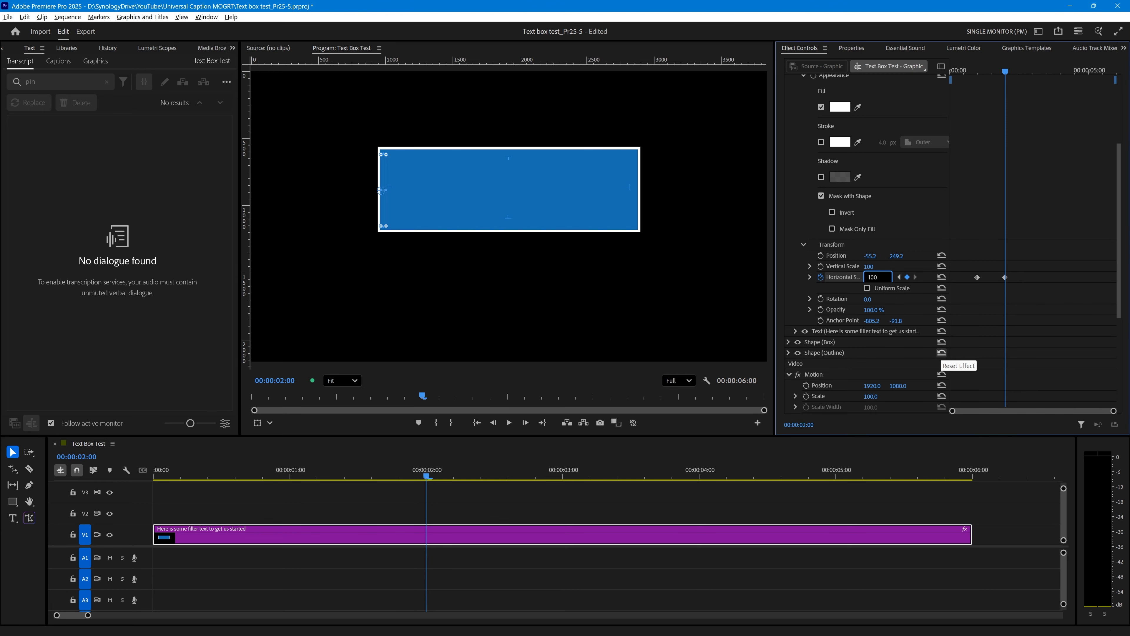
key("Return")
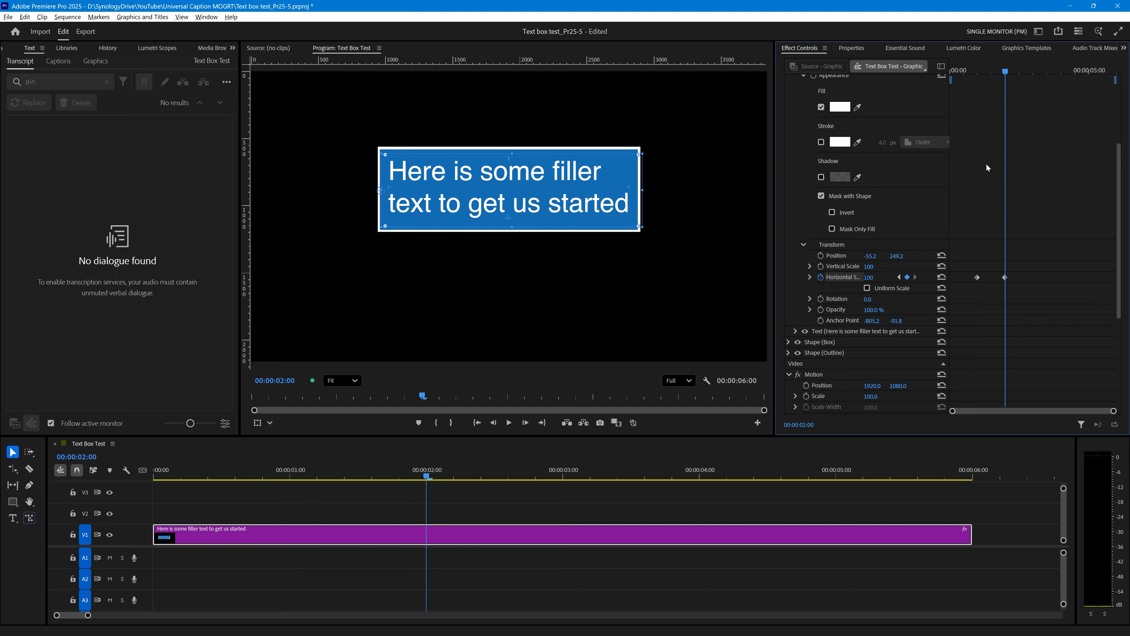
Add Mask Horizontal Scale keyframes of 100 at 00:00:04:00 and 0 at 00:00:05:00.
mouse_move(1007, 73)
left_mouse_down()
mouse_move(962, 77)
mouse_move(1014, 77)
mouse_move(1006, 81)
left_mouse_up()
left_click_drag(428, 476, 700, 467)
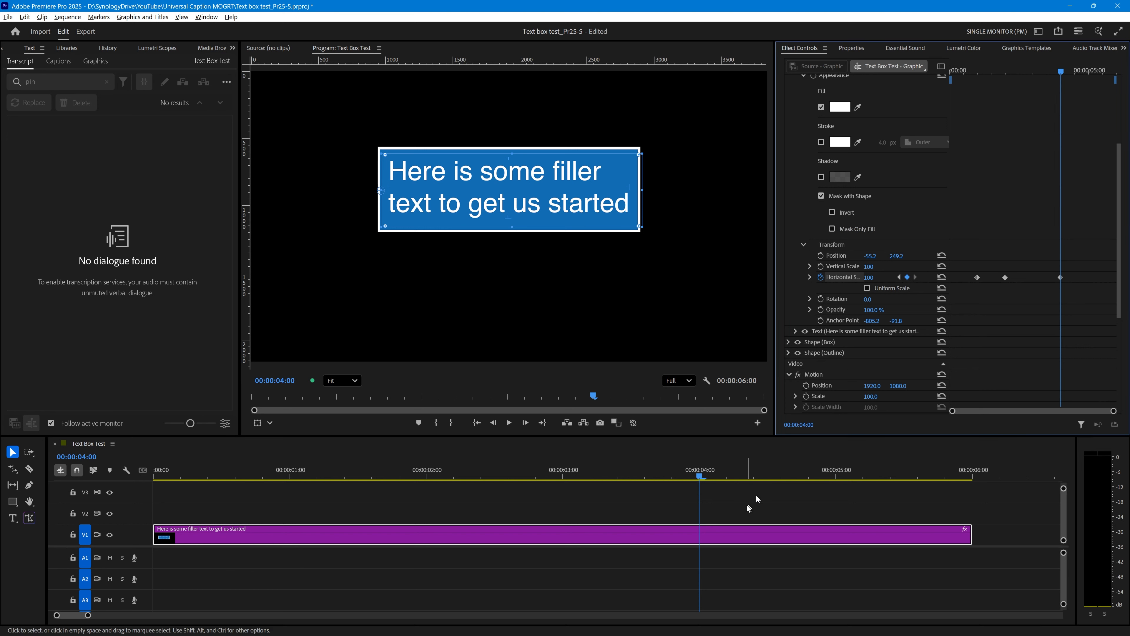
left_click_drag(701, 476, 836, 474)
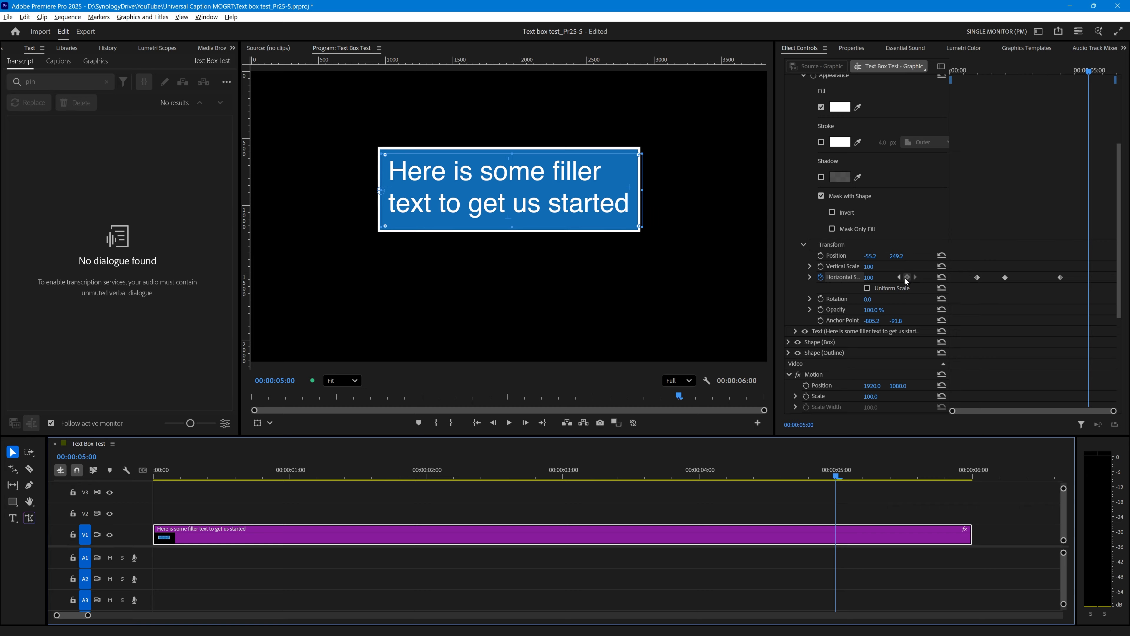
left_click(908, 277)
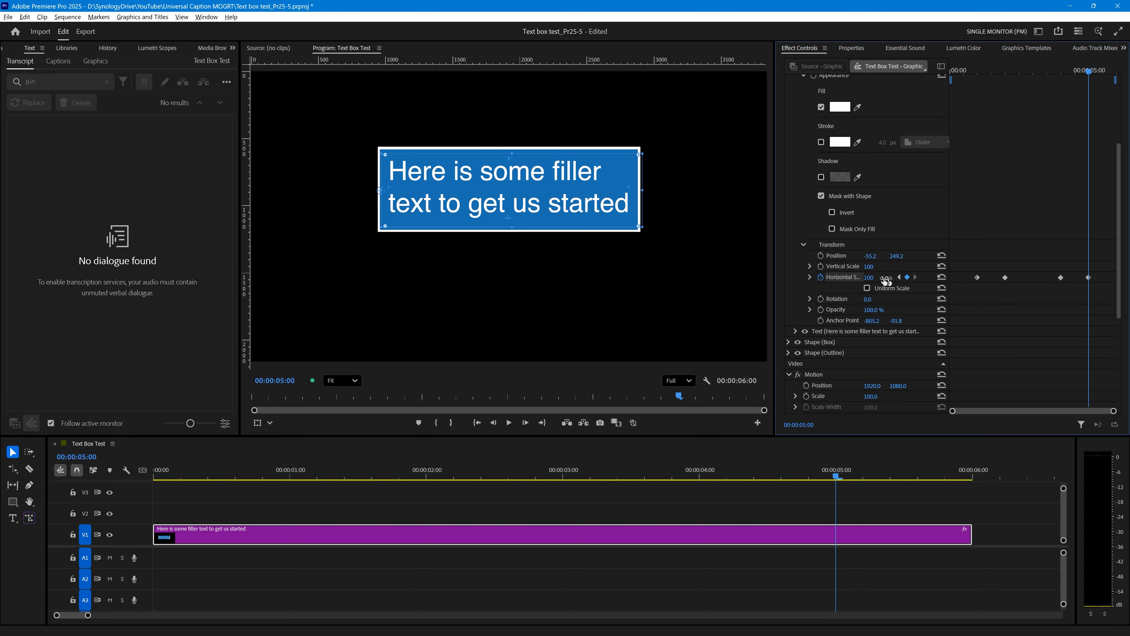
left_click_drag(869, 278, 823, 278)
At 00:00:00:00, turn off Uniform Scale for the Box shape and keyframe its Vertical and Horizontal Scale at 0.
left_click_drag(1088, 72, 943, 94)
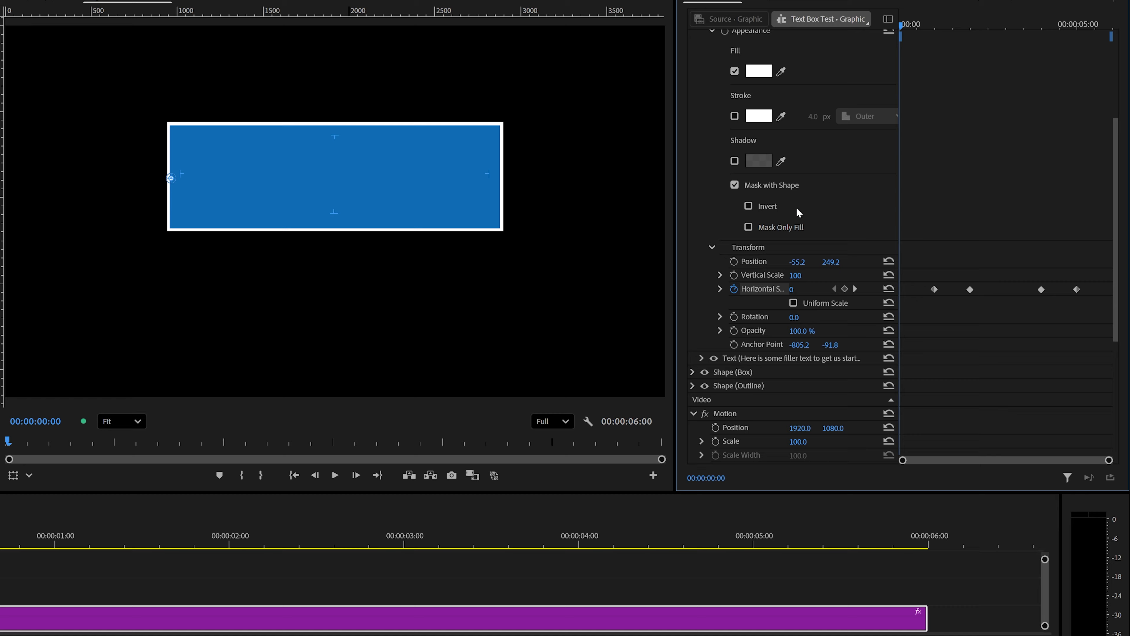
left_click(446, 449)
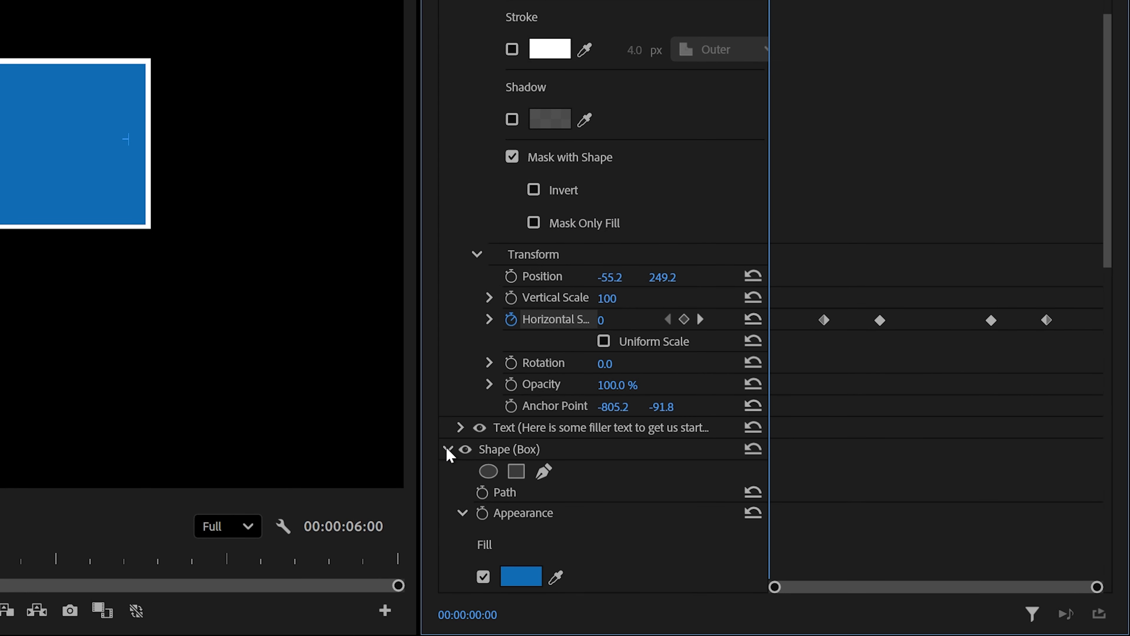
scroll(539, 407, "down", 2)
scroll(541, 412, "down", 6)
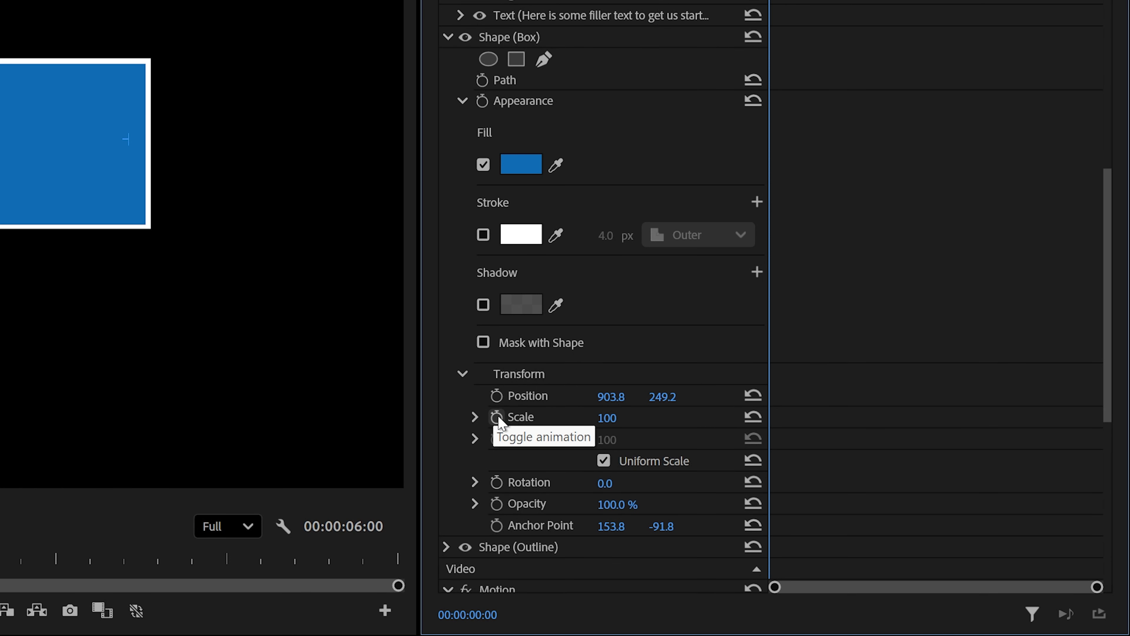
left_click(498, 419)
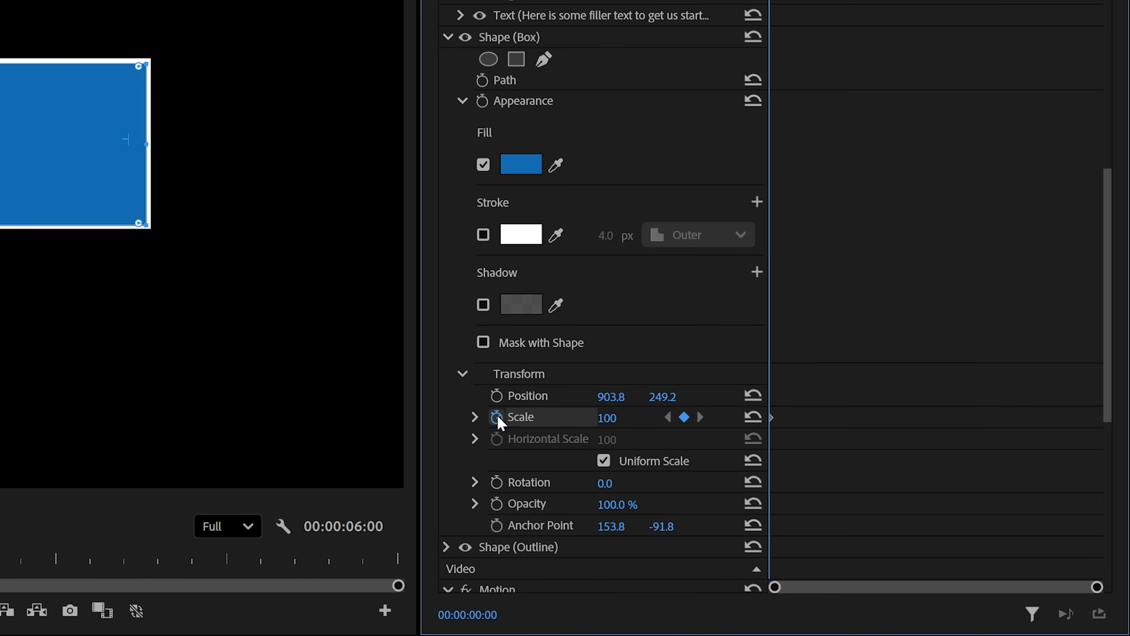
left_click(604, 461)
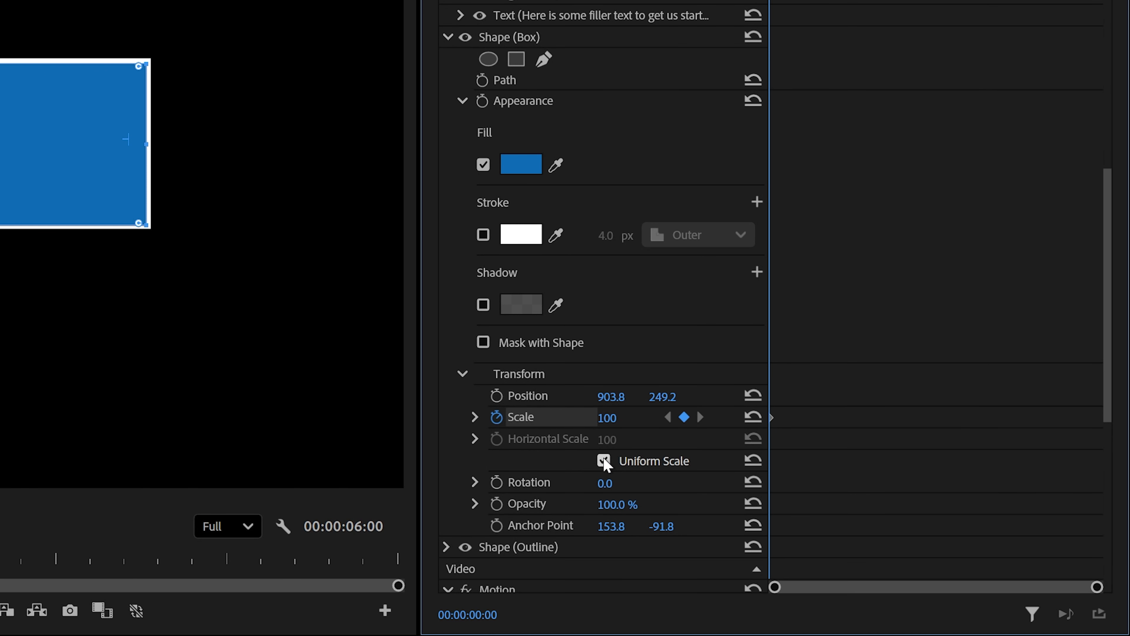
left_click(605, 461)
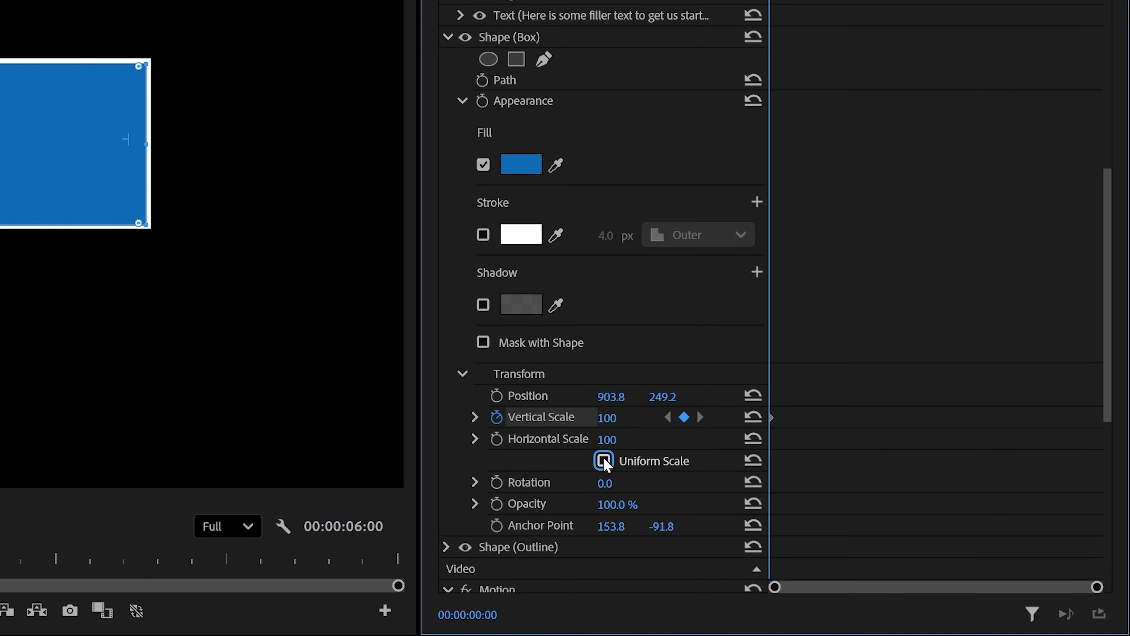
left_click(496, 439)
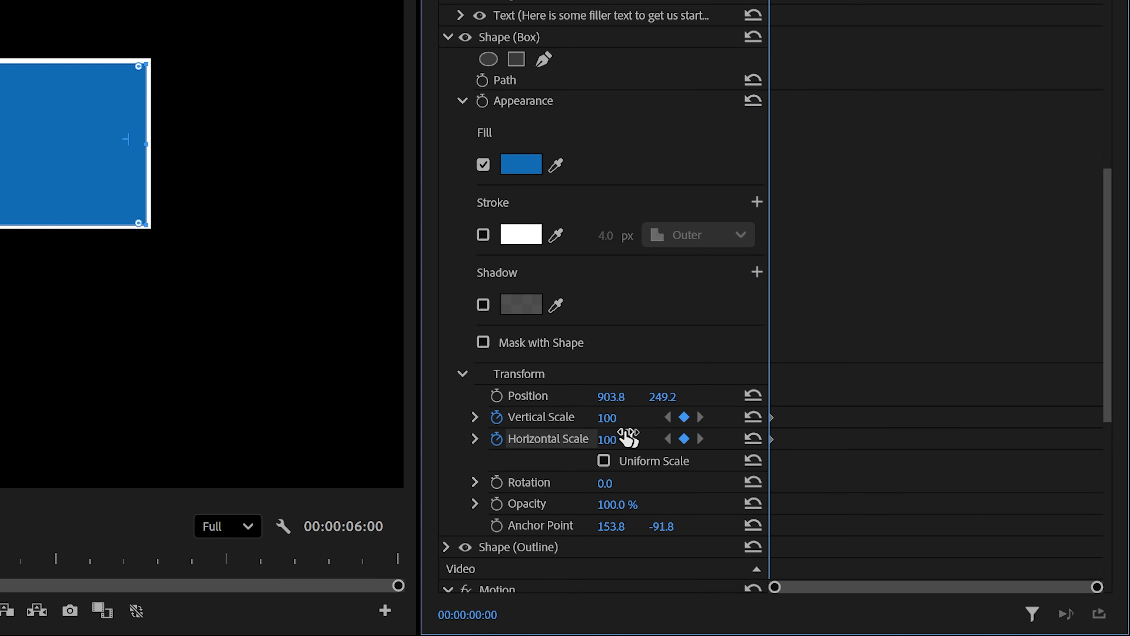
left_click_drag(614, 421, 578, 439)
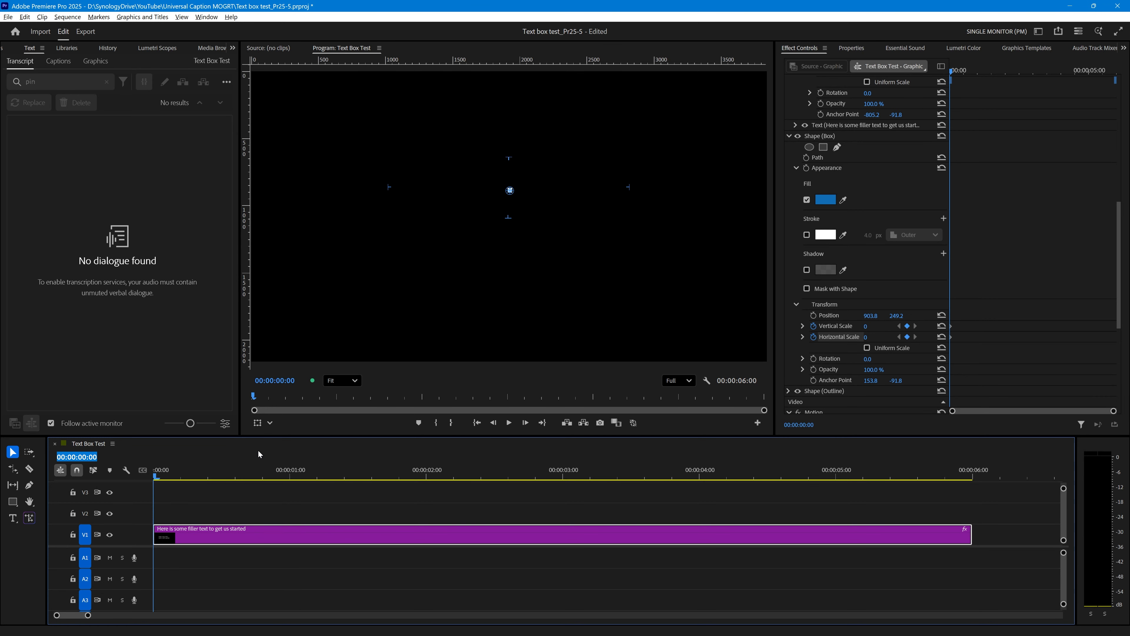
At 00:00:00:10, keyframe both Box scale properties and set Vertical Scale to 100, keeping Horizontal Scale at 0.
type("0.10")
key("Return")
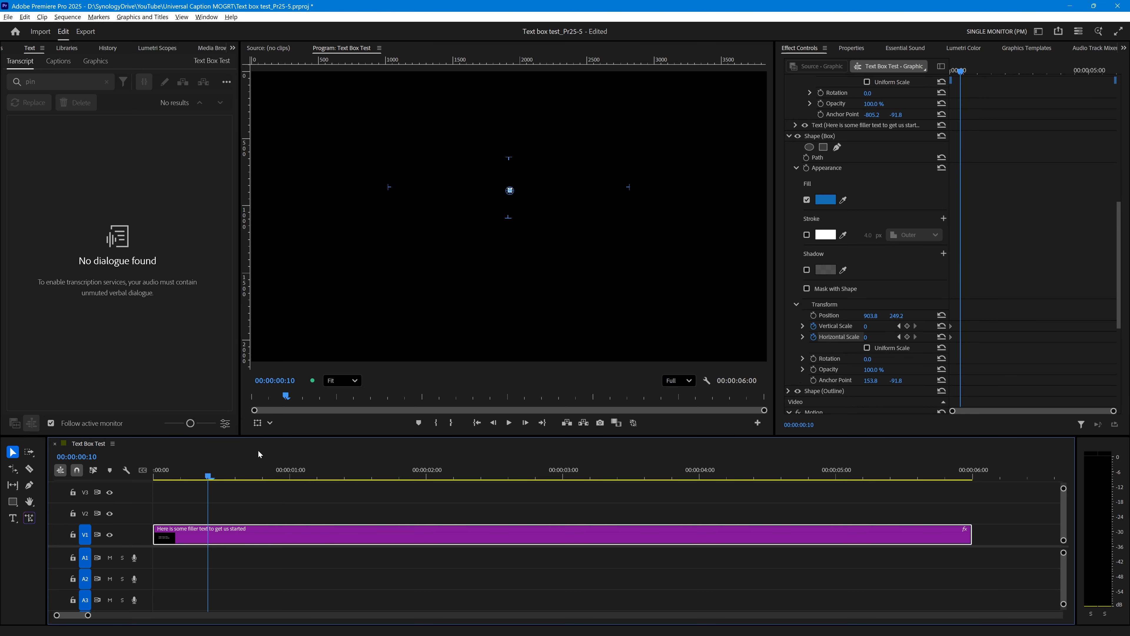
left_click(907, 326)
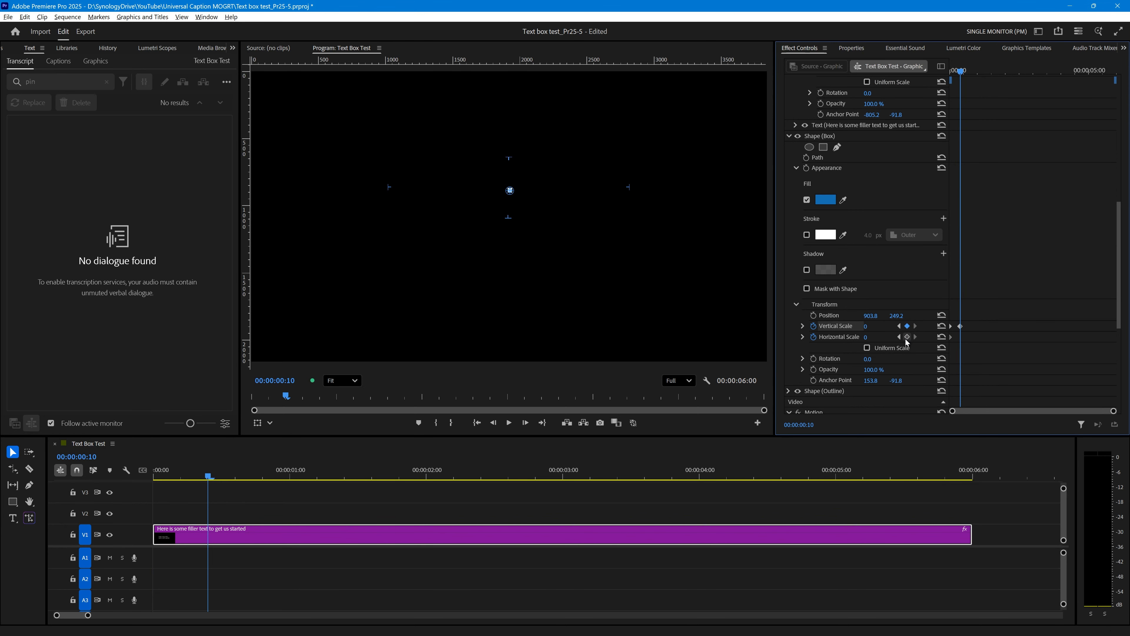
left_click(907, 337)
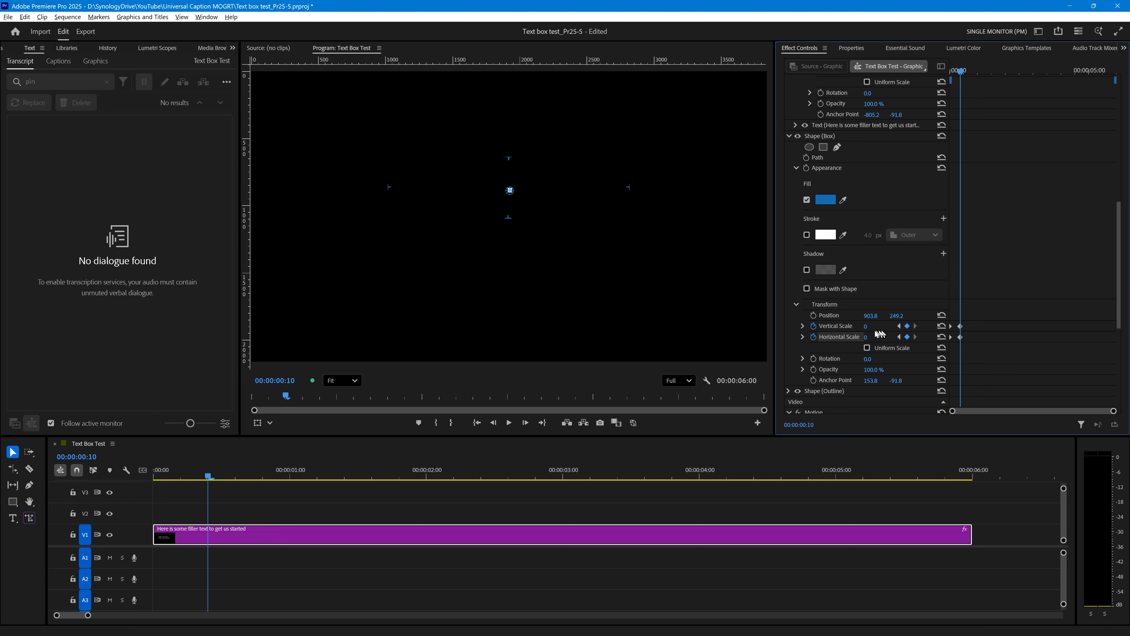
left_click(866, 326)
key("Return")
At 00:00:01:00, keyframe both Box scale properties and set Horizontal Scale to 100, keeping Vertical Scale at 100.
left_click(91, 457)
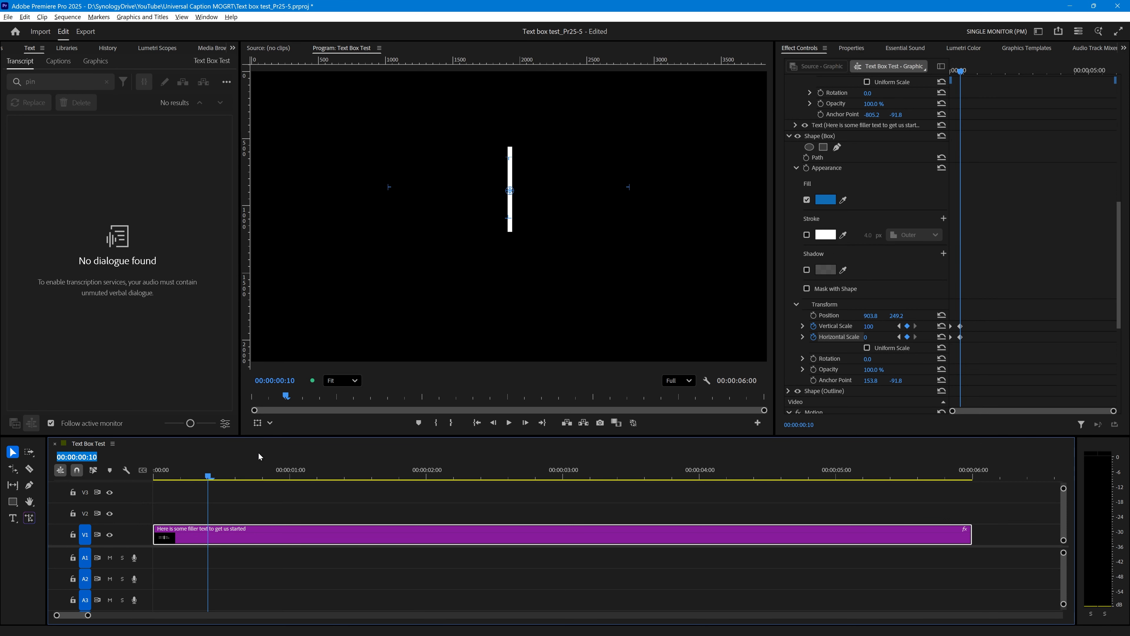
type("1")
key("Return")
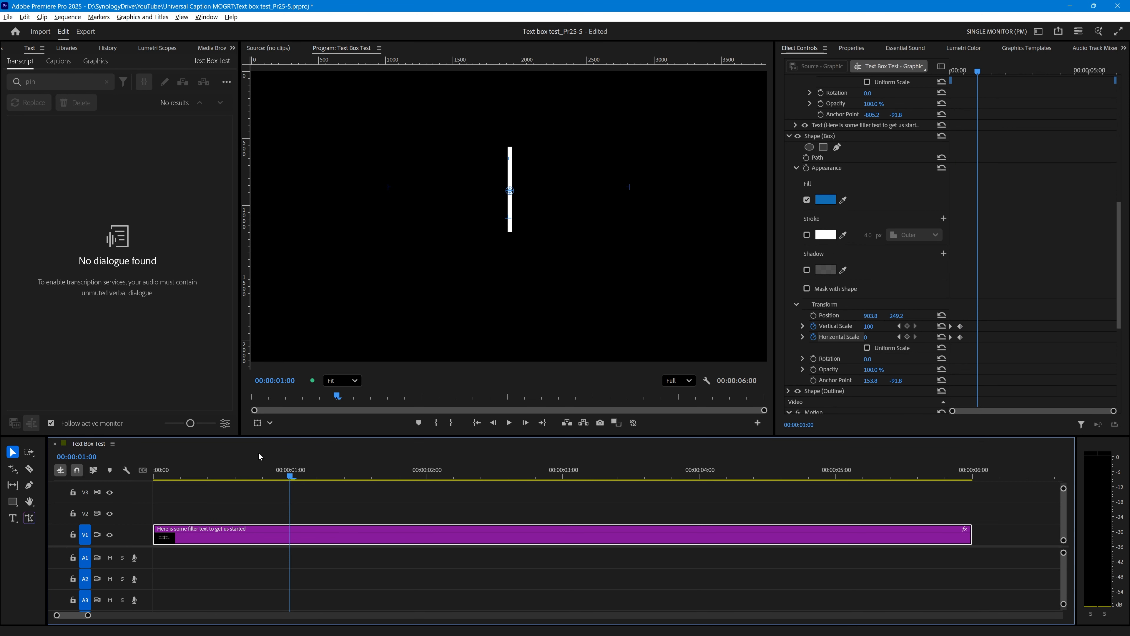
left_click(908, 327)
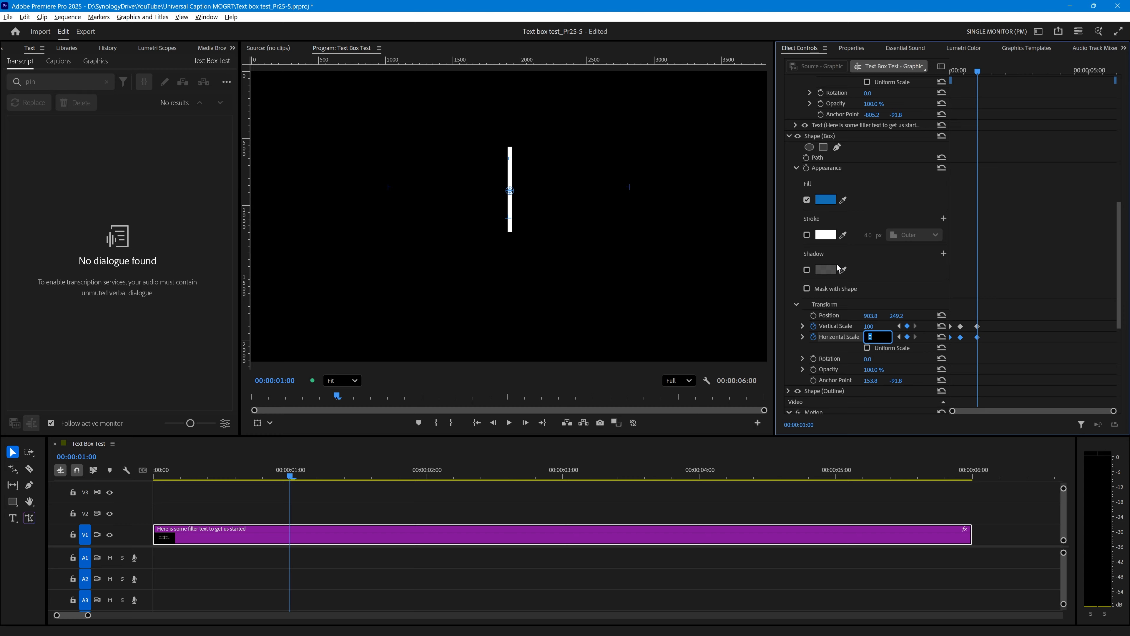
type("0")
key("Return")
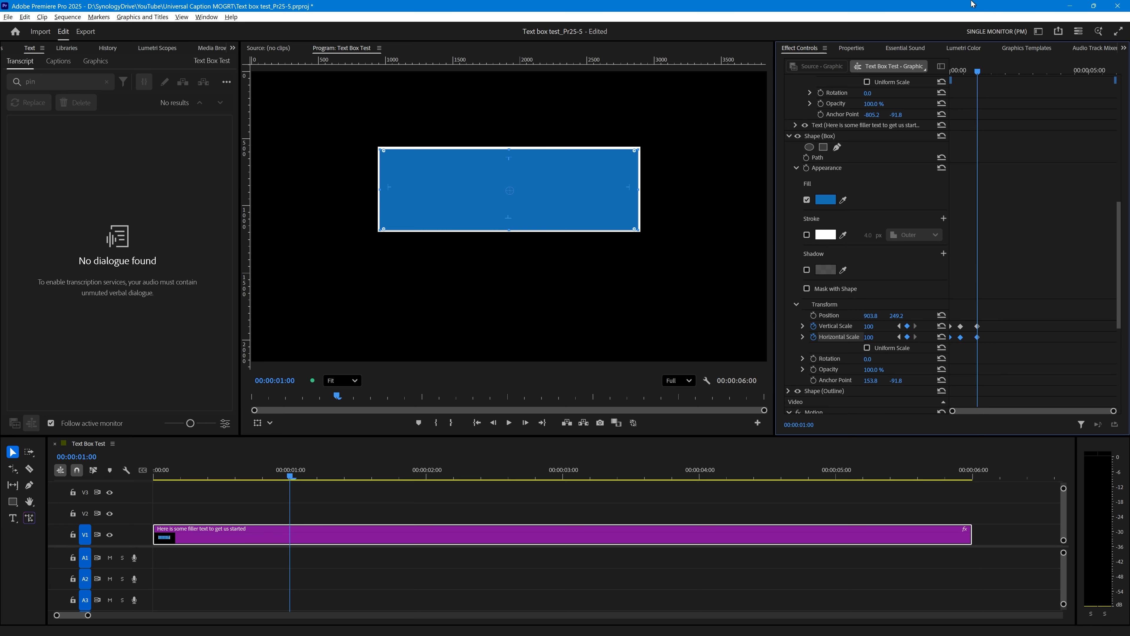
At 00:00:04:00, add Vertical and Horizontal Scale keyframes to the Box, holding both at 100.
left_click_drag(979, 67, 1013, 56)
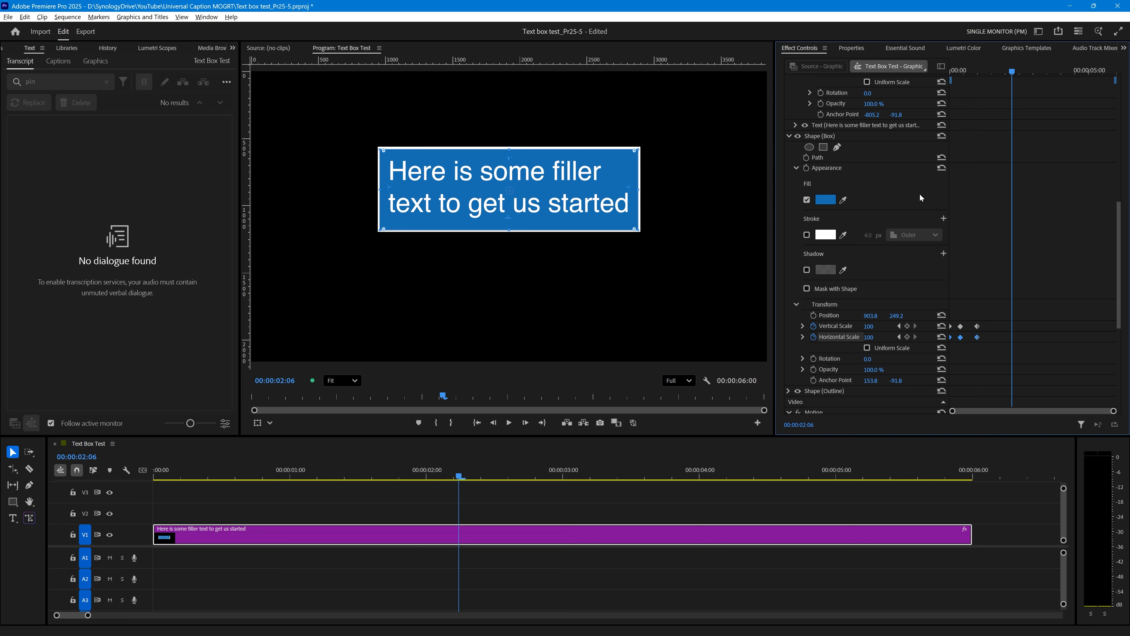
left_click(700, 475)
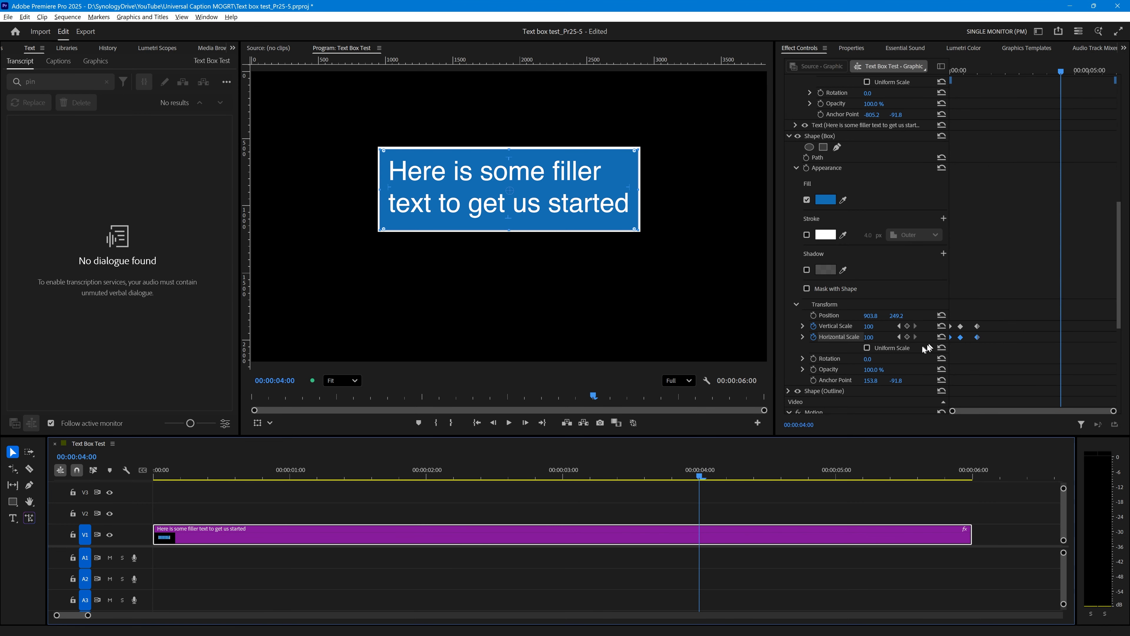
left_click(908, 326)
left_click(909, 337)
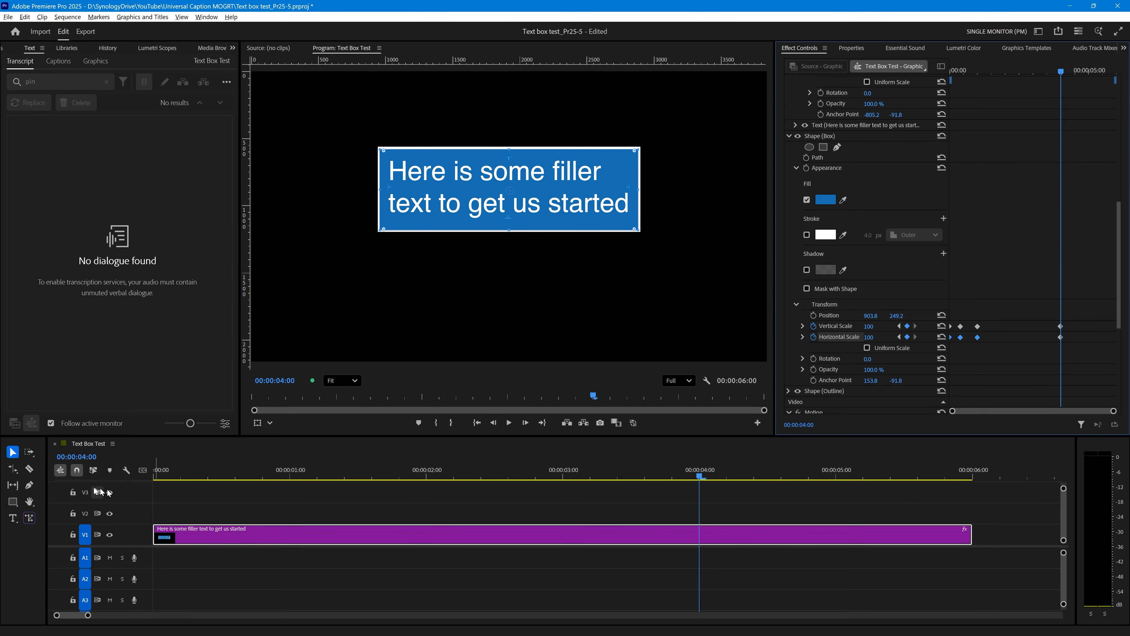
At 00:00:04:15, keyframe both Box scale properties and set Horizontal Scale to 0, keeping Vertical Scale at 100.
left_click(91, 457)
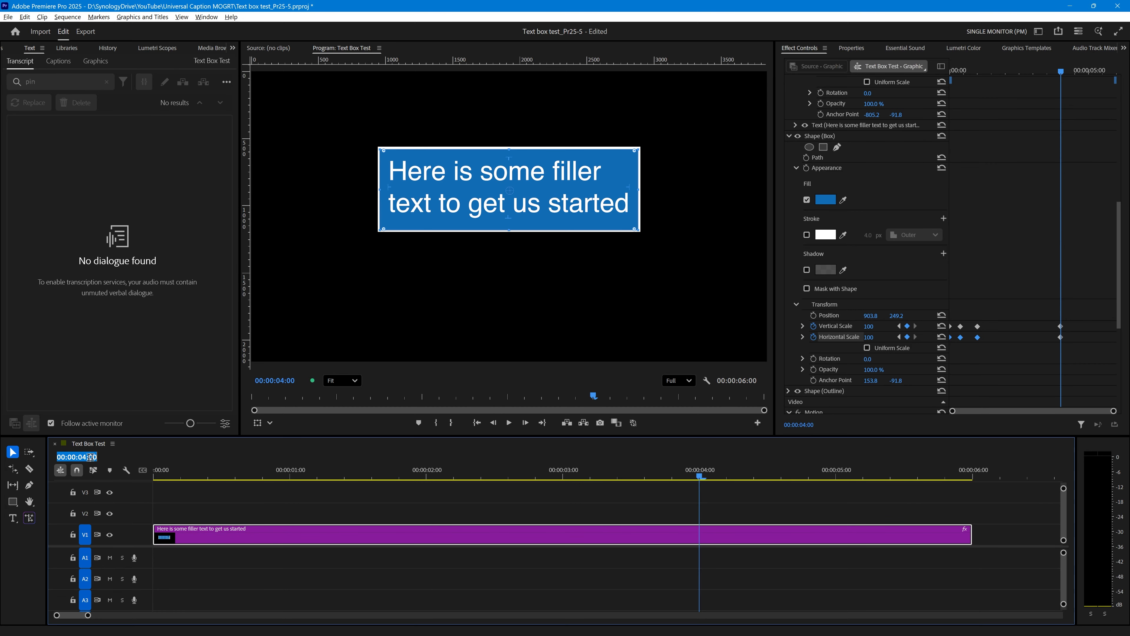
type("4.15")
key("Return")
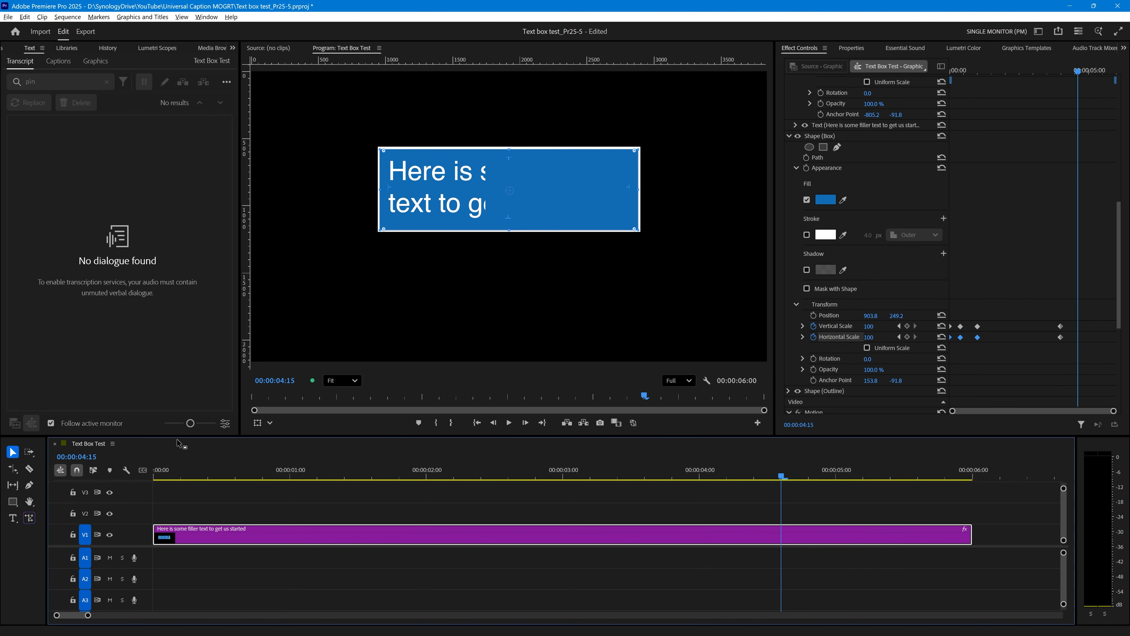
left_click(908, 326)
left_click(907, 338)
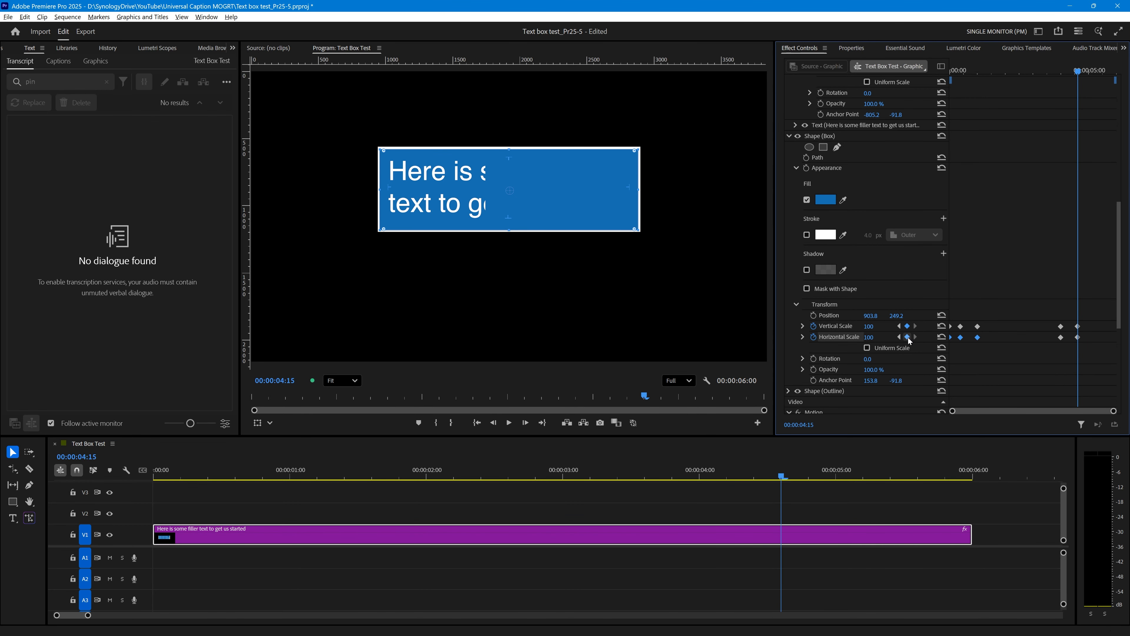
left_click(868, 337)
type("0")
key("Return")
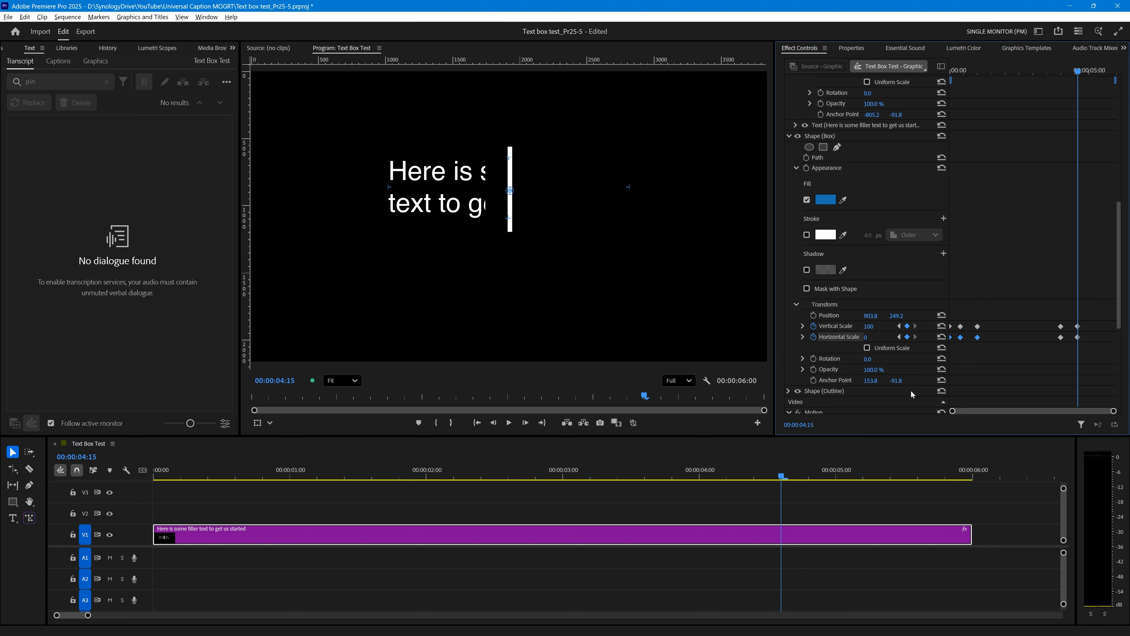
At 00:00:05:00, set the Box's Vertical Scale to 0 with a keyframe.
left_click(76, 456)
type("5.00")
key("Return")
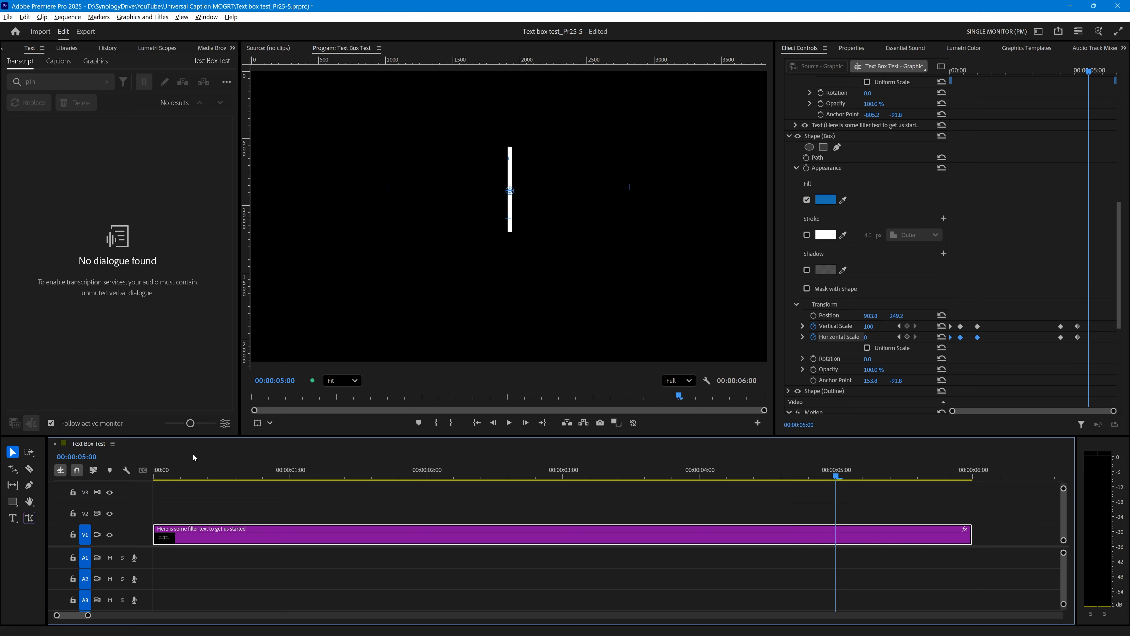
left_click(871, 327)
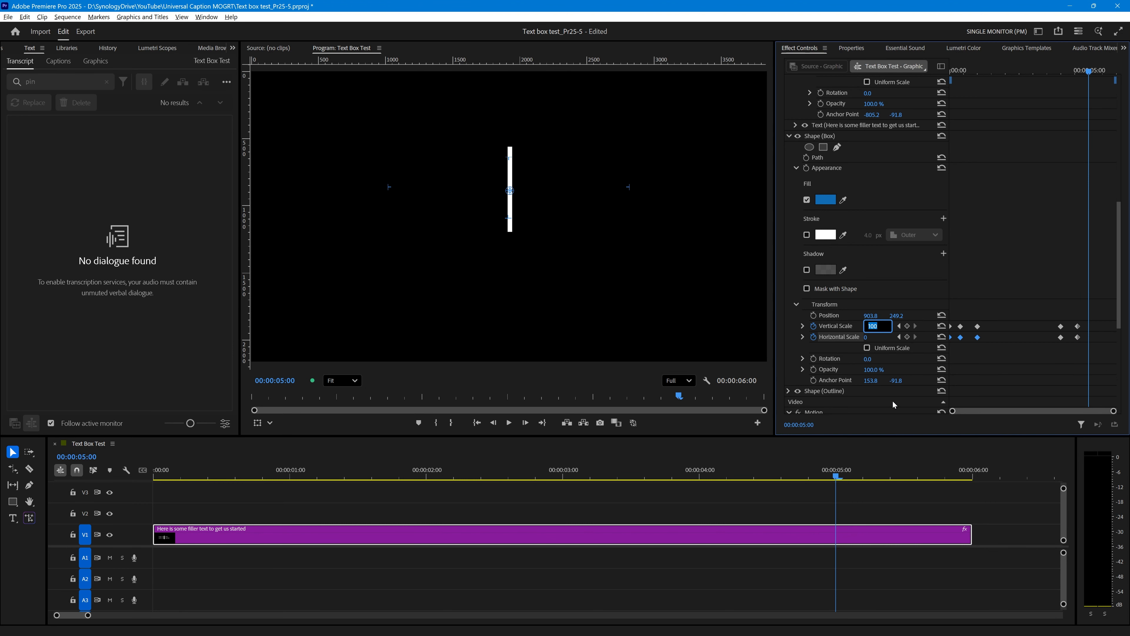
type("0")
key("Return")
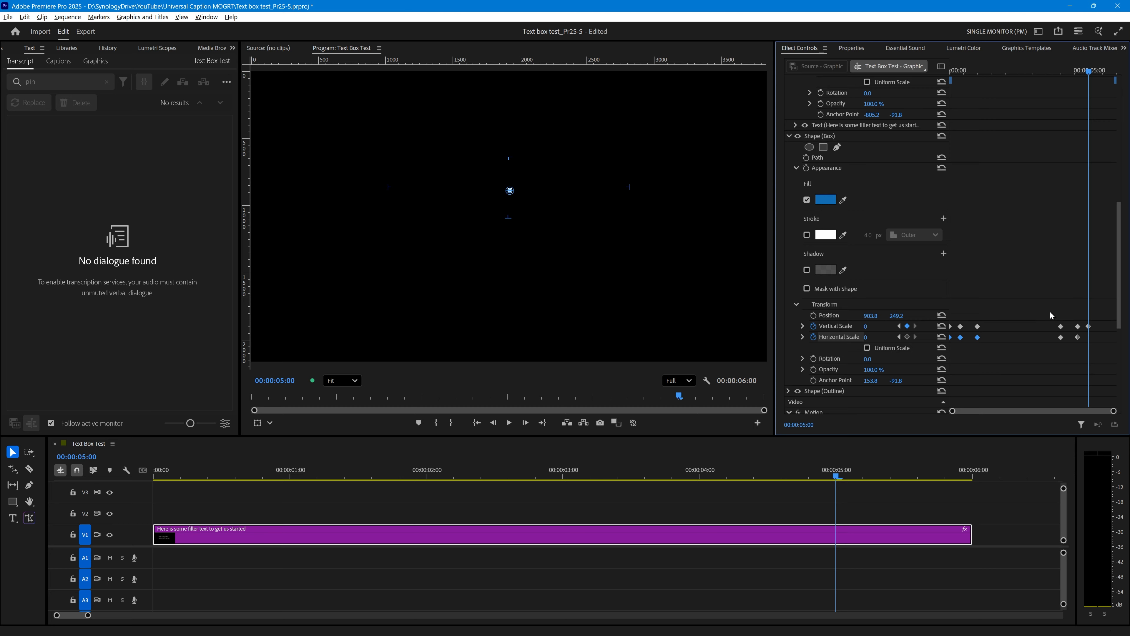
Shift the Box's closing scale keyframes to start at 00:00:05:00, and scrub through the ending to check it against the Mask's keyframes.
left_click_drag(1050, 312, 1090, 338)
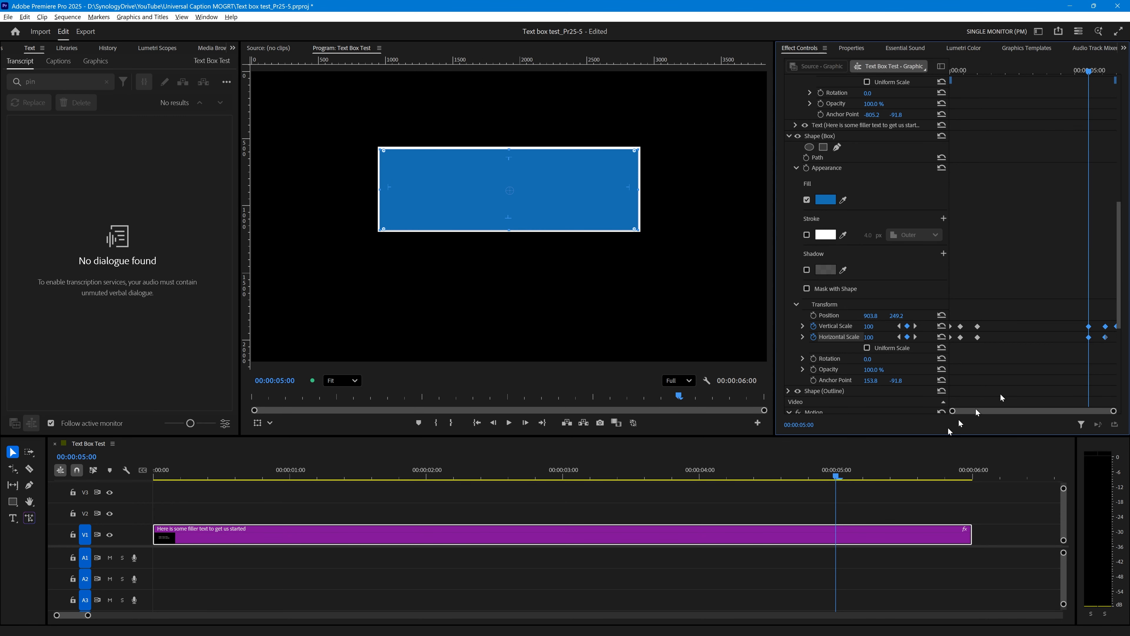
left_click_drag(836, 475, 700, 476)
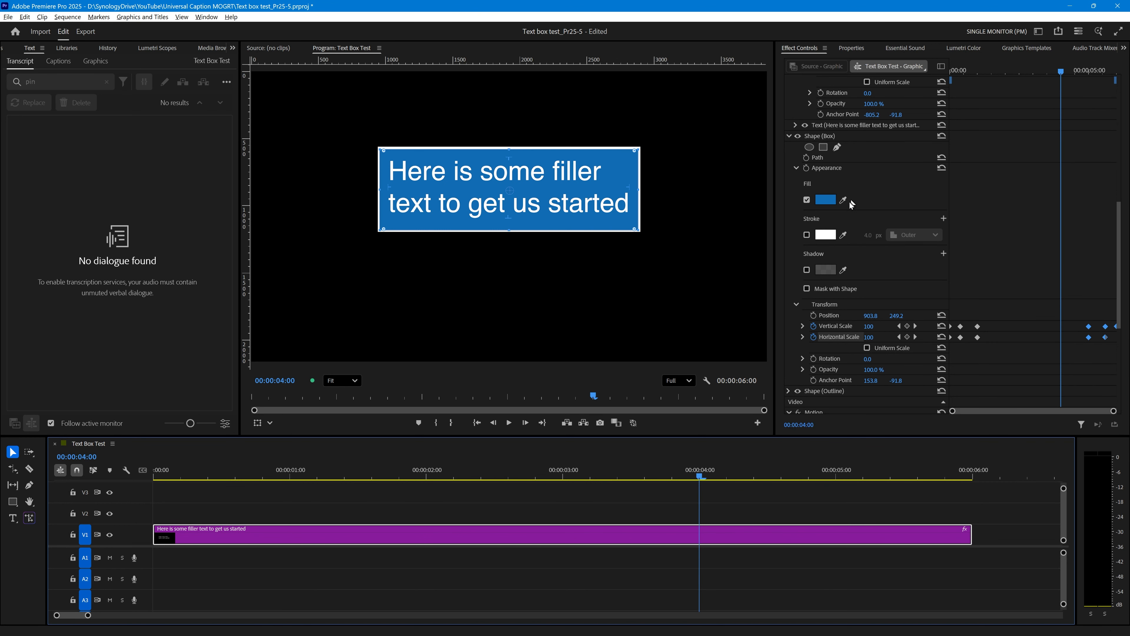
scroll(858, 227, "up", 6)
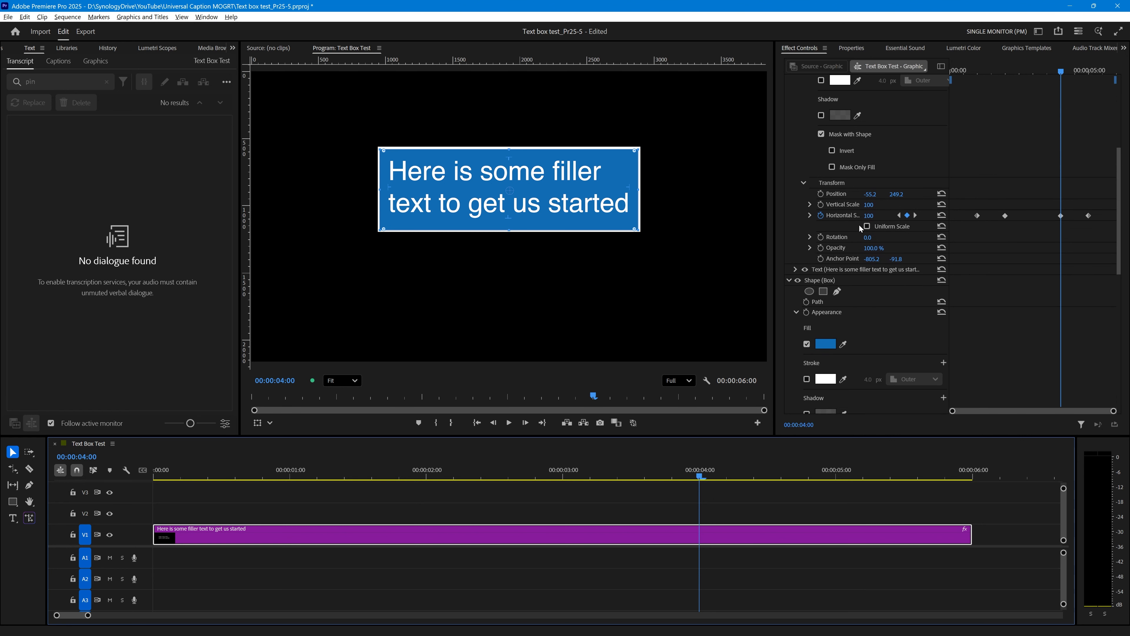
scroll(859, 228, "up", 3)
scroll(859, 225, "up", 2)
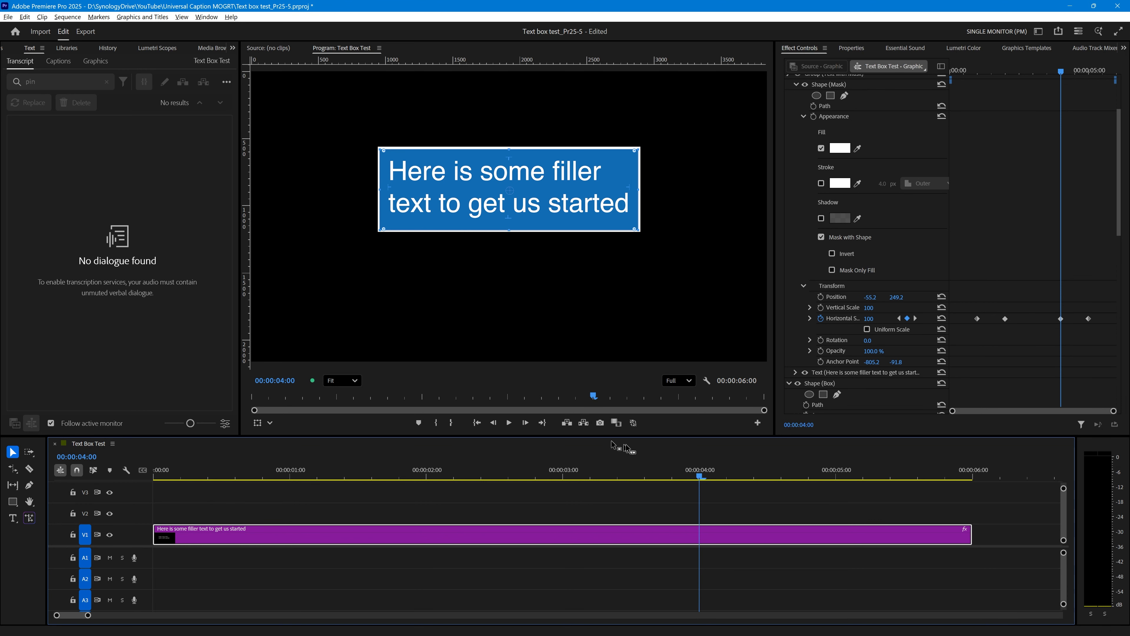
left_click(559, 473)
left_click_drag(589, 469, 976, 444)
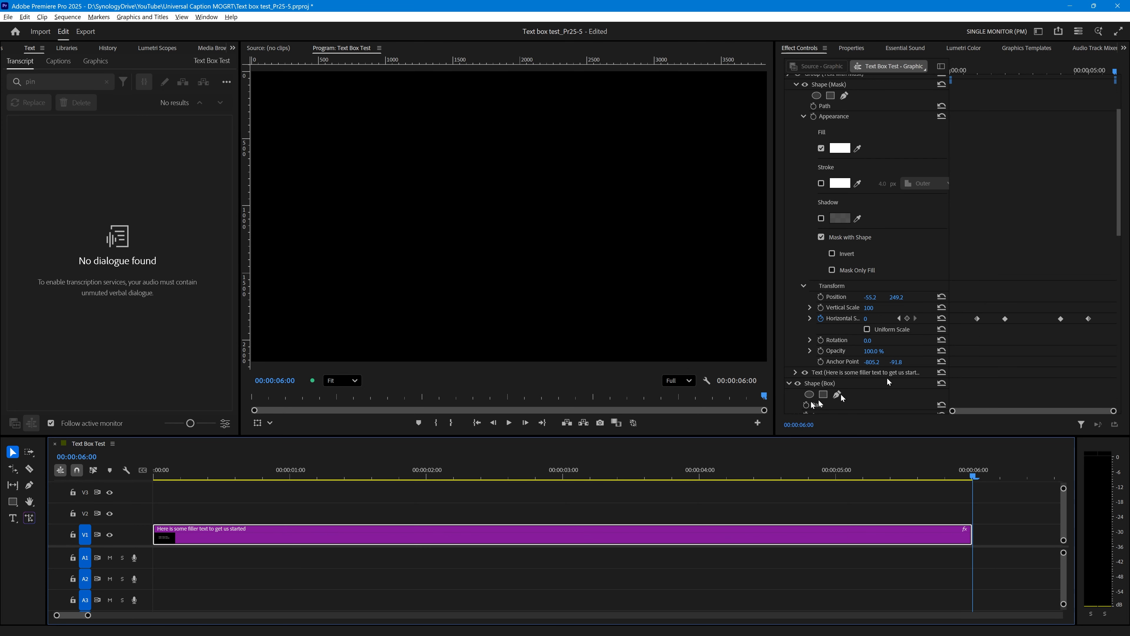
Apply Ease Out to the Mask's first and third Horizontal Scale keyframes and Ease In to the second and fourth.
left_click(459, 474)
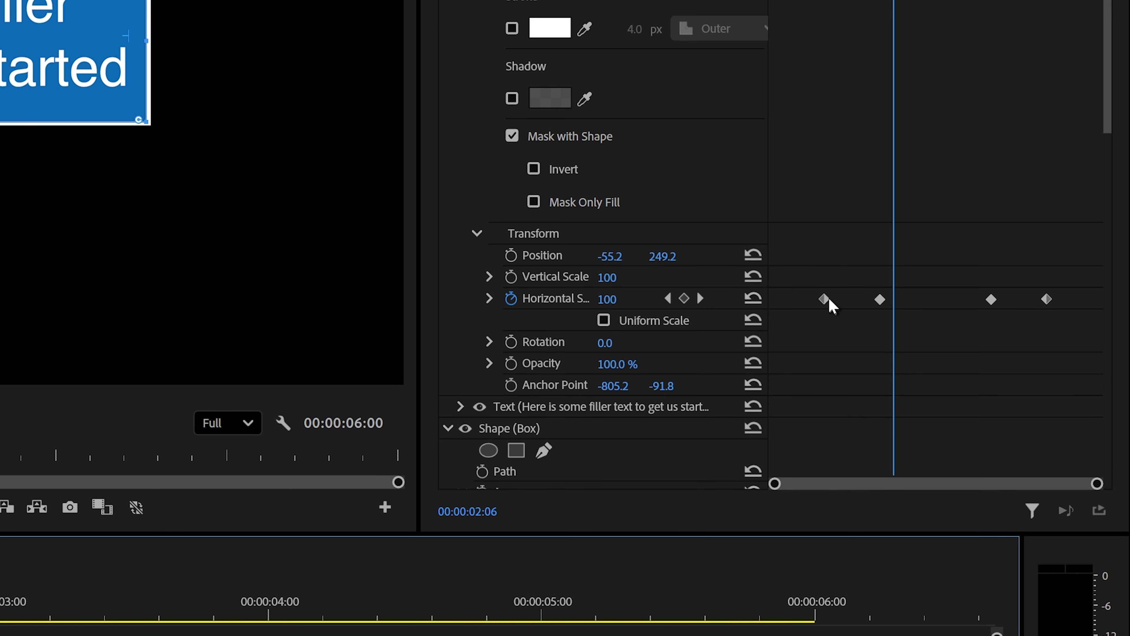
right_click(824, 298)
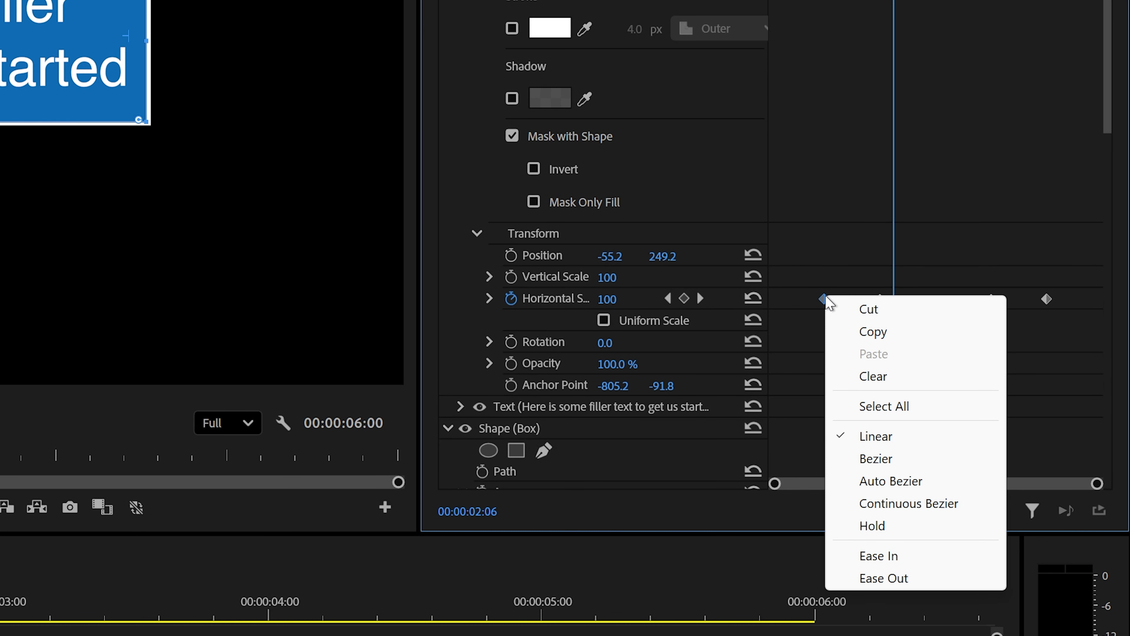
left_click(899, 579)
right_click(881, 299)
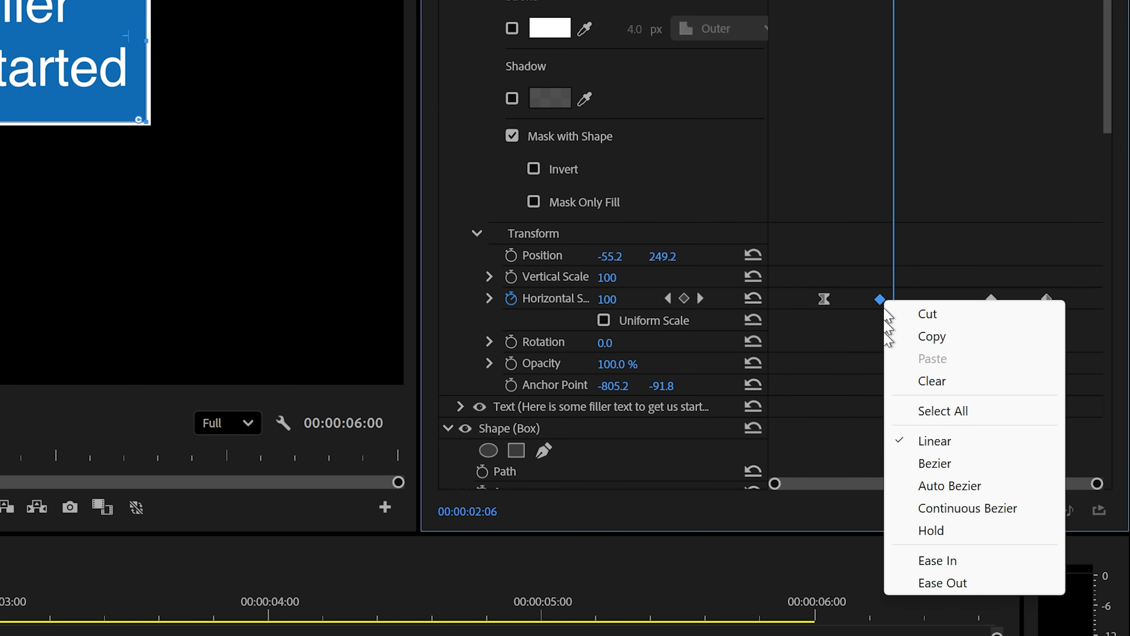
left_click(951, 561)
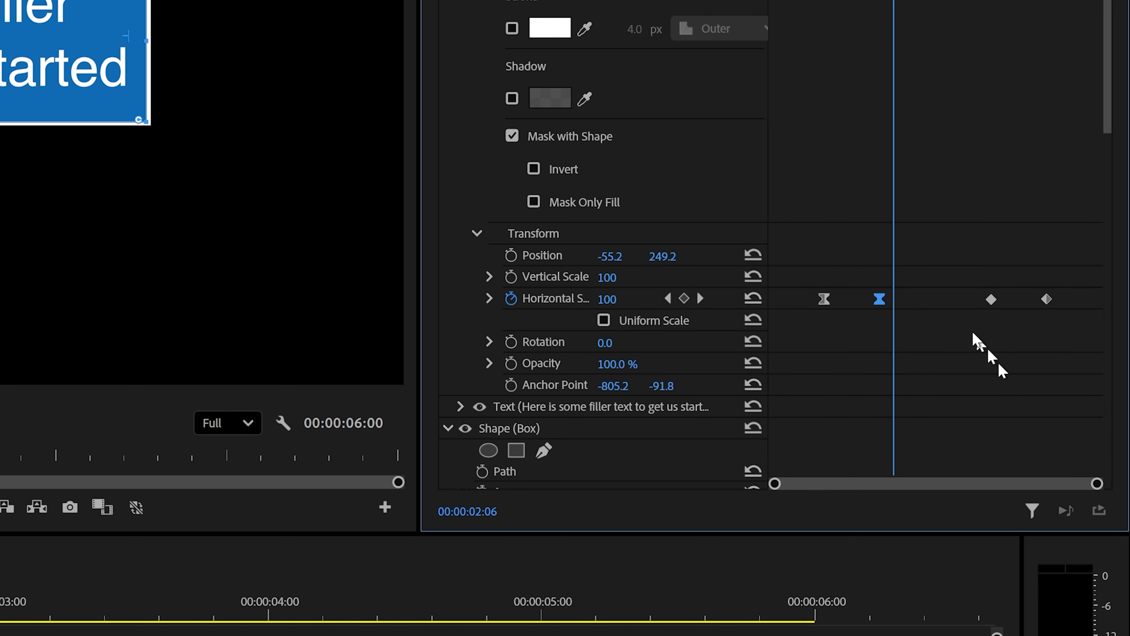
right_click(992, 301)
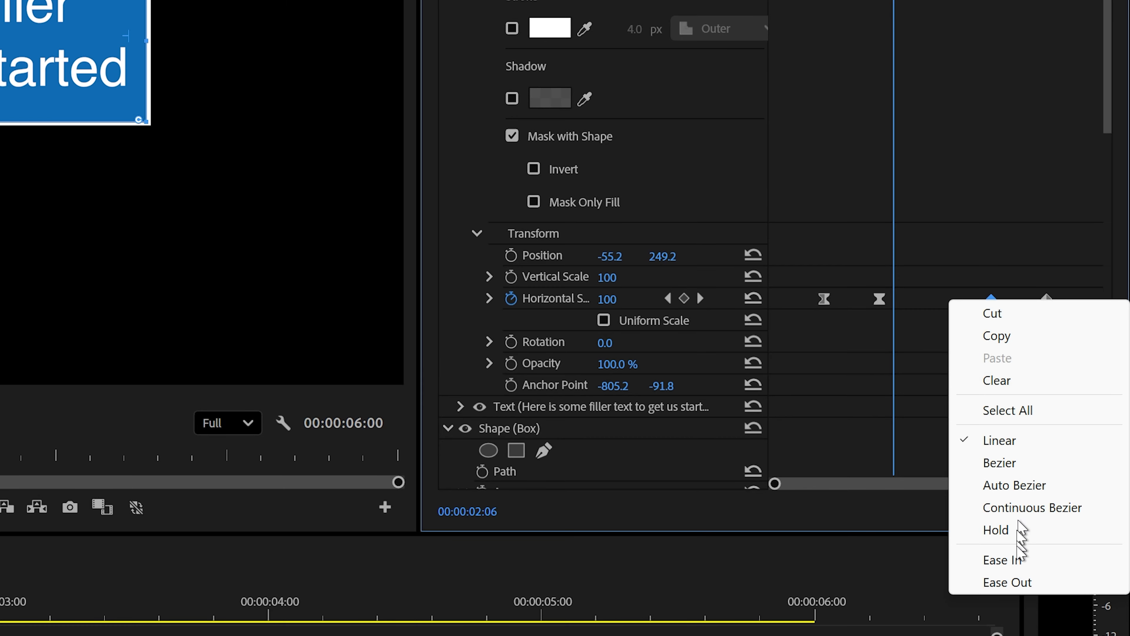
left_click(1019, 583)
right_click(1047, 299)
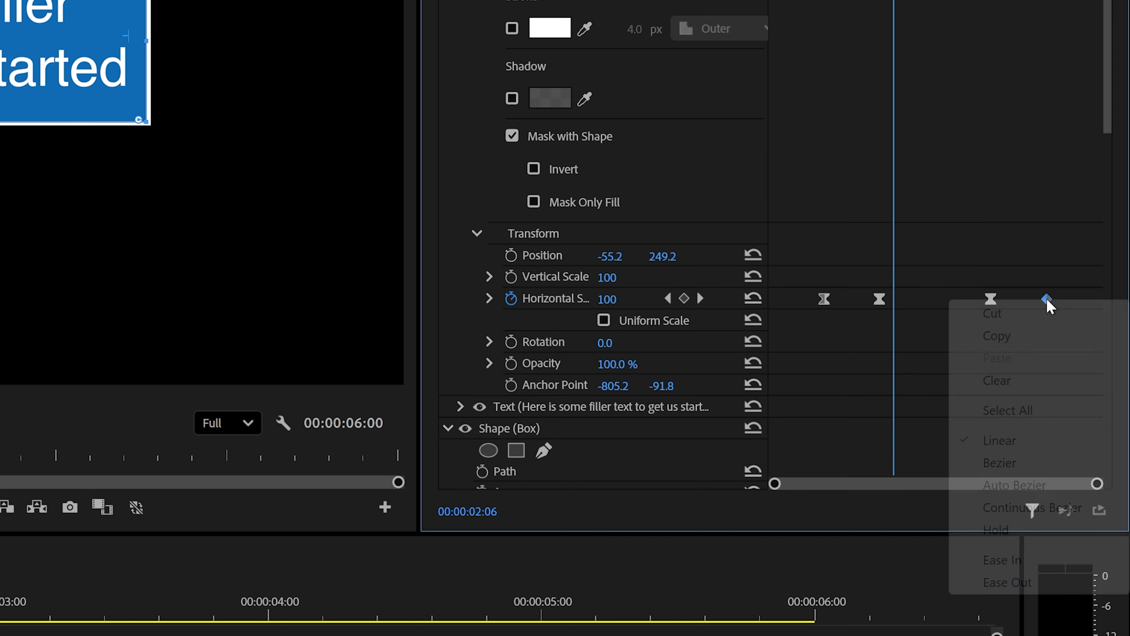
left_click(1017, 562)
Apply Ease Out to the Box's first Vertical Scale keyframe and Ease In to the one at 00:00:00:10.
scroll(899, 225, "down", 10)
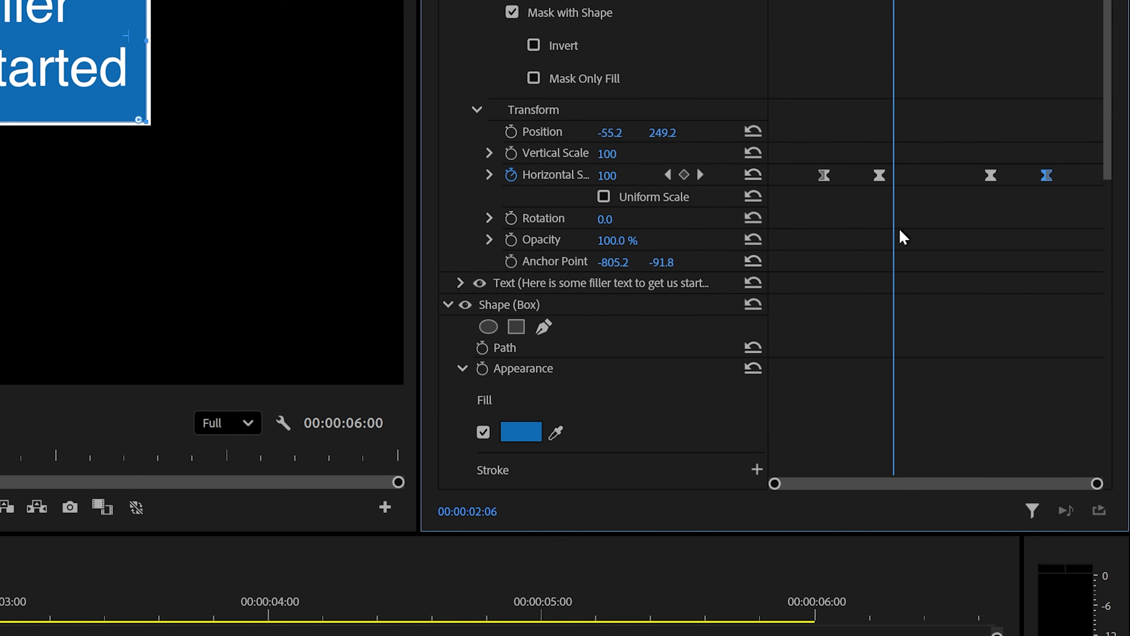
scroll(894, 267, "down", 5)
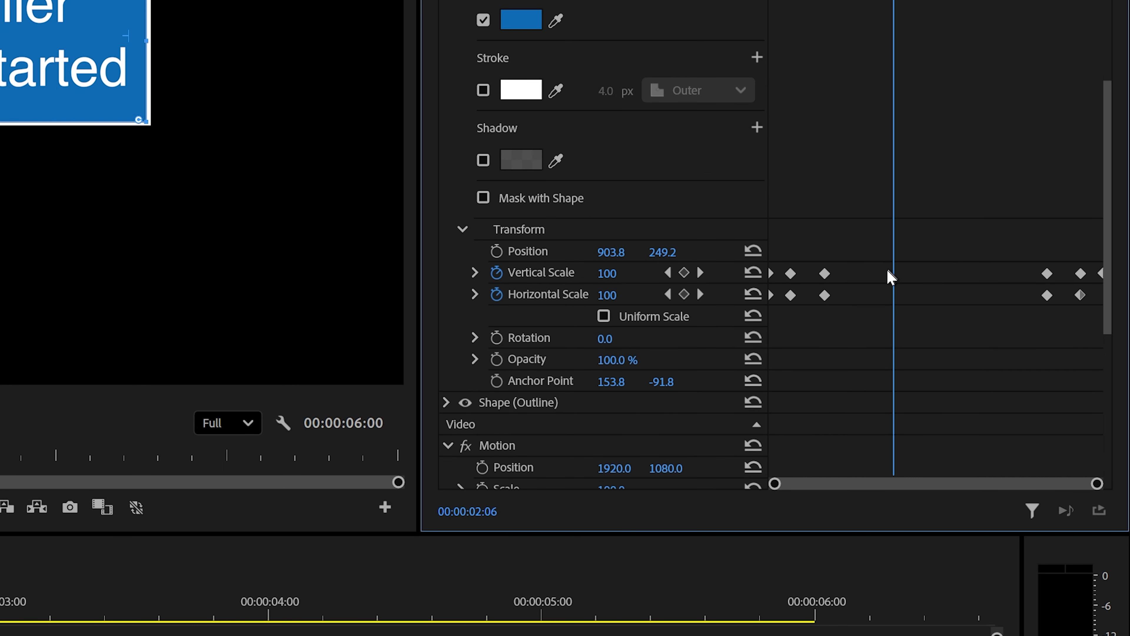
left_click_drag(894, 1, 791, 1)
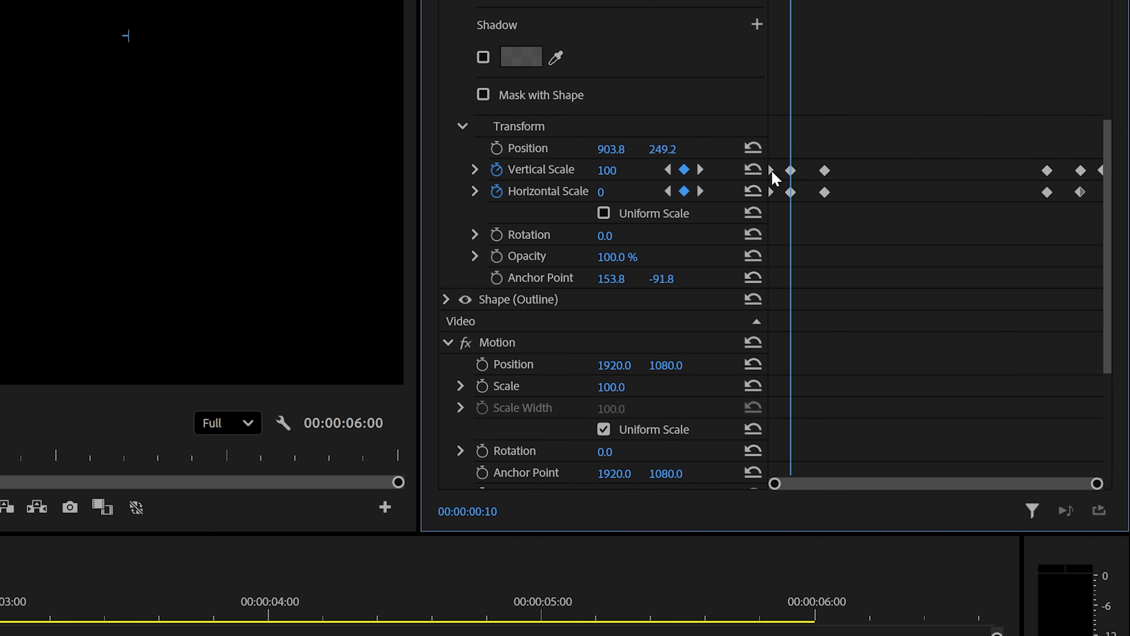
right_click(772, 173)
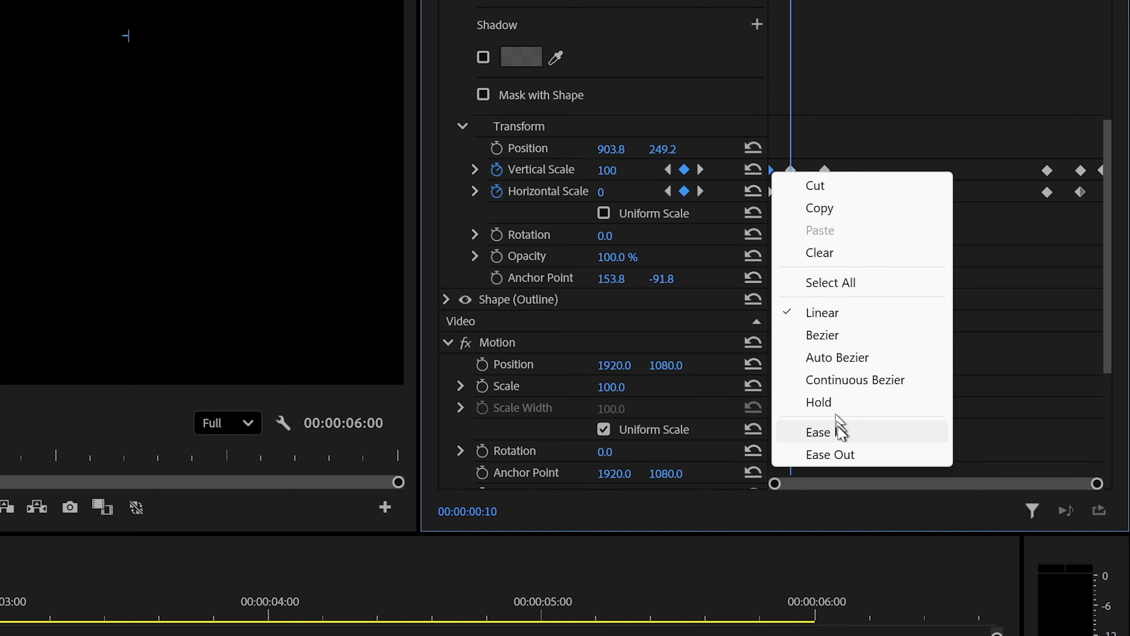
left_click(845, 453)
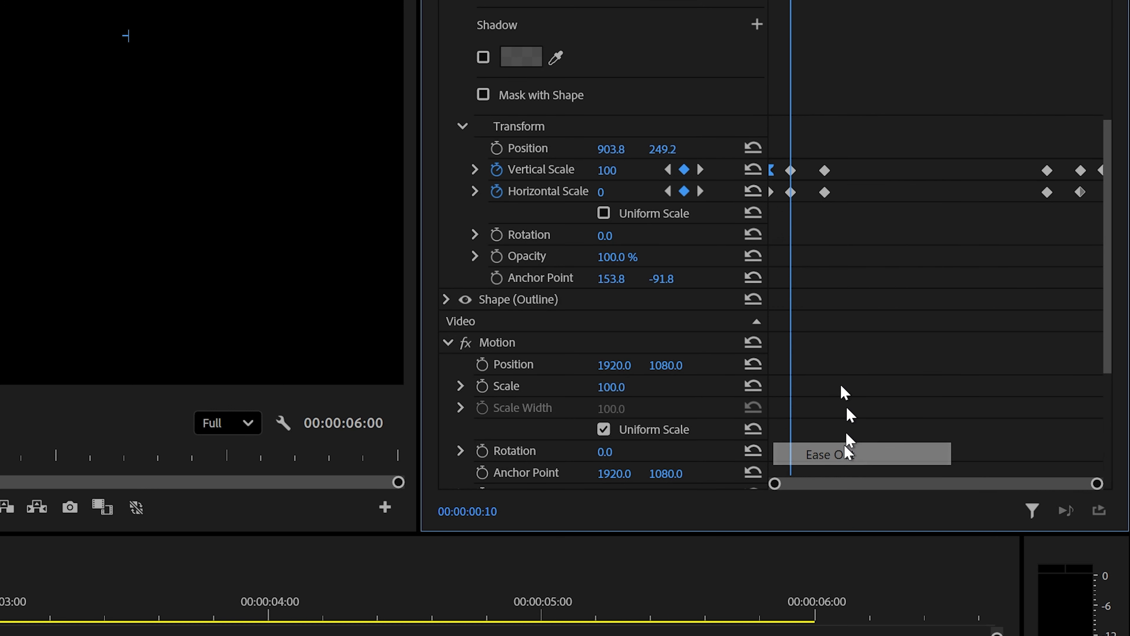
right_click(791, 171)
left_click(863, 426)
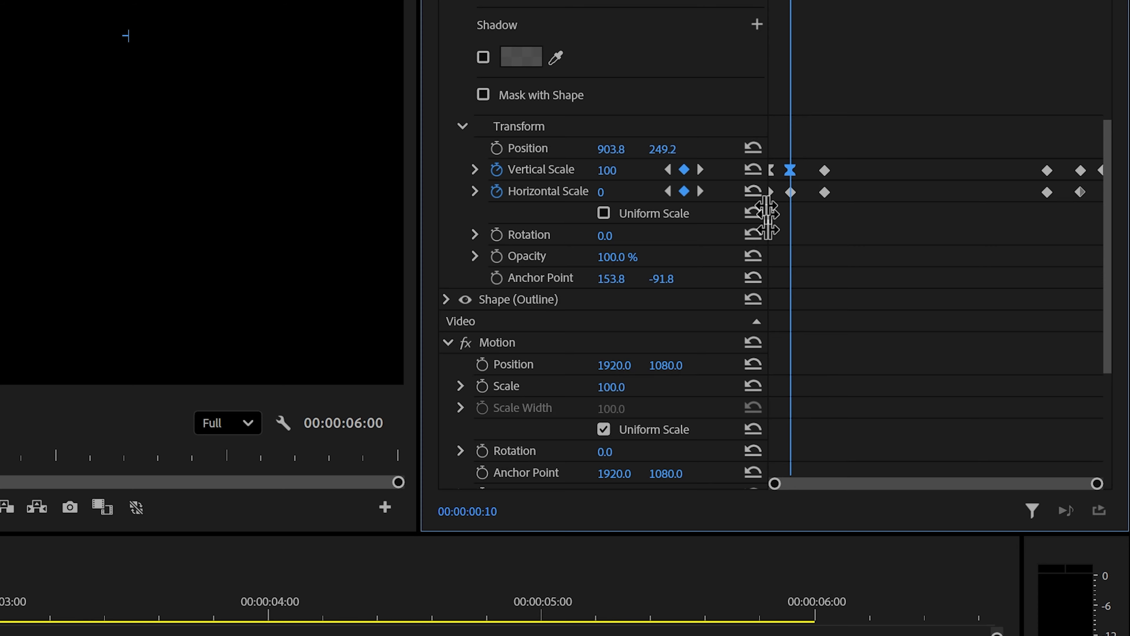
Apply Ease Out to the Box's Horizontal Scale keyframe at 00:00:00:10 and Ease In to the one at 00:00:01:00.
right_click(792, 193)
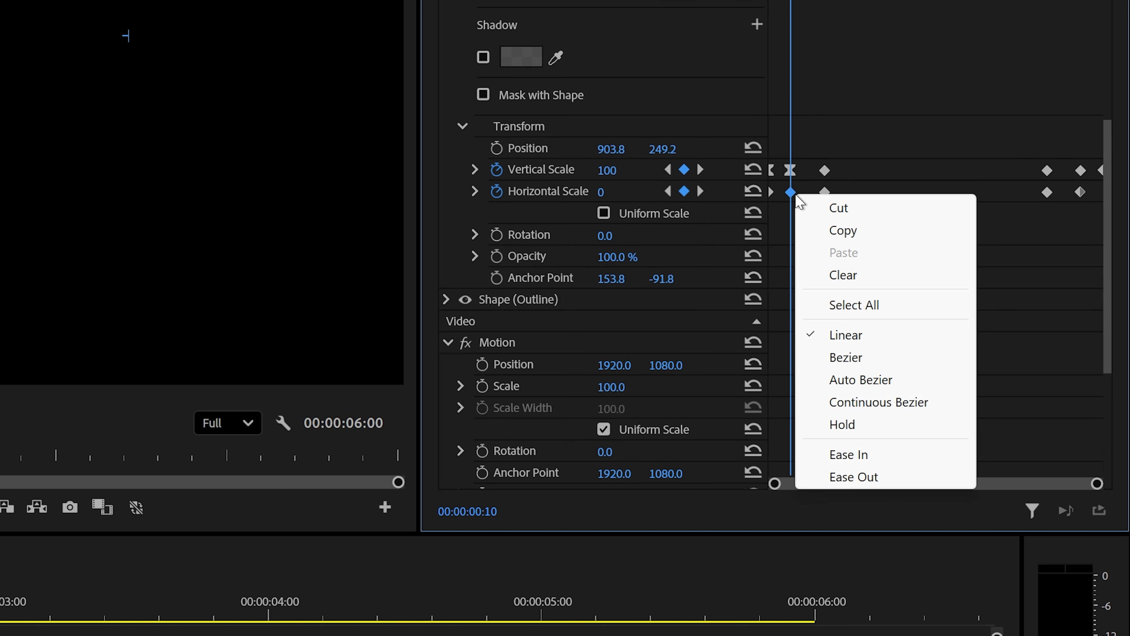
left_click(887, 480)
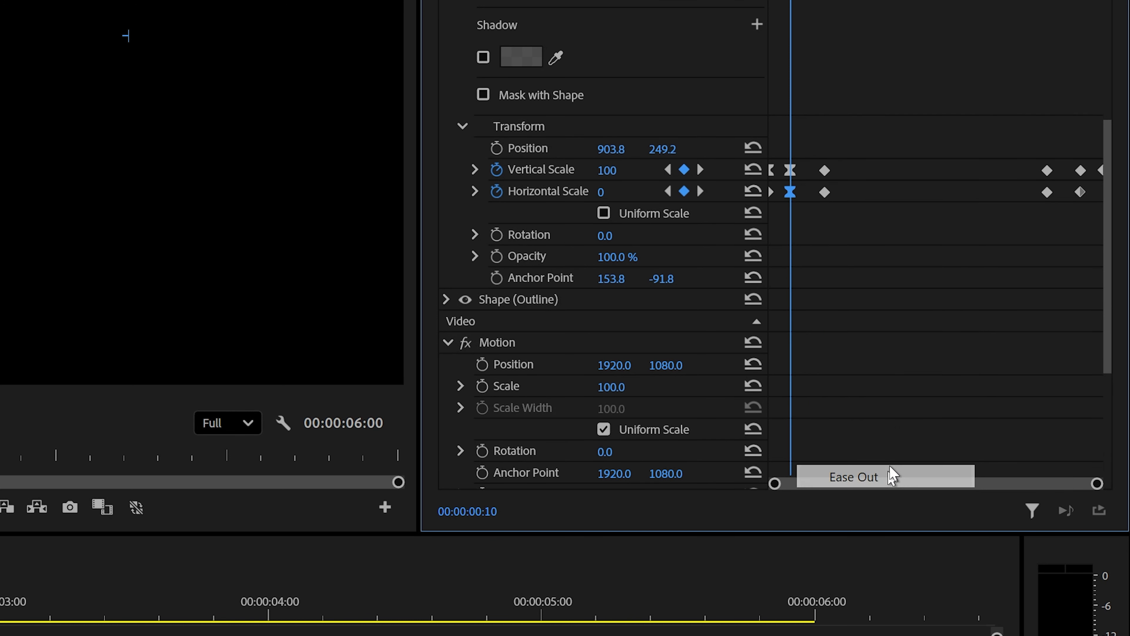
right_click(826, 192)
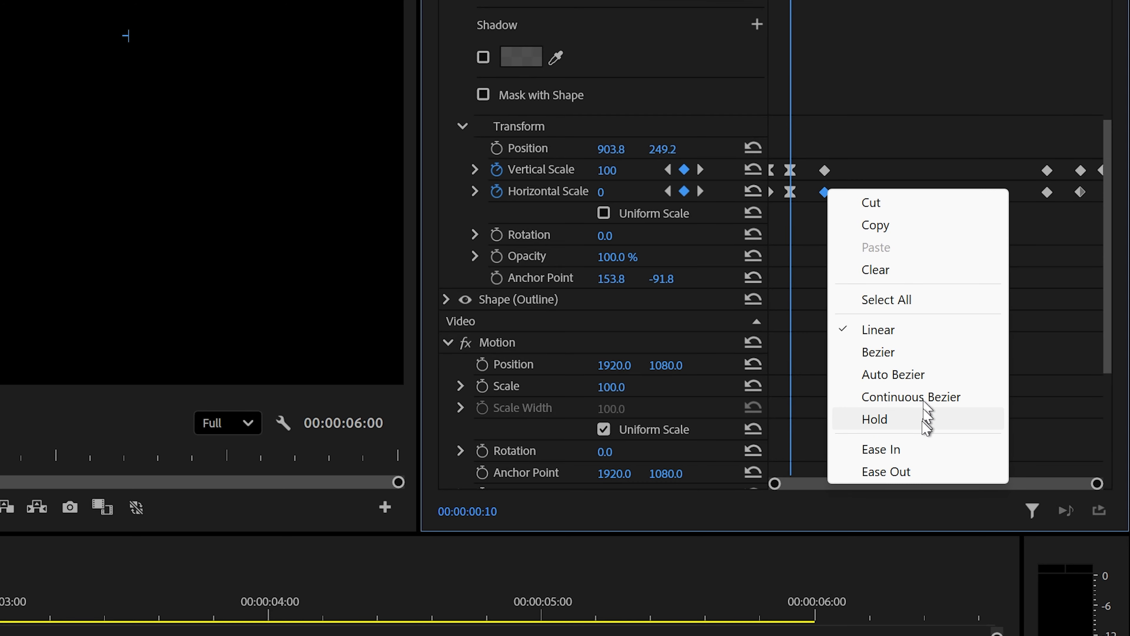
left_click(903, 450)
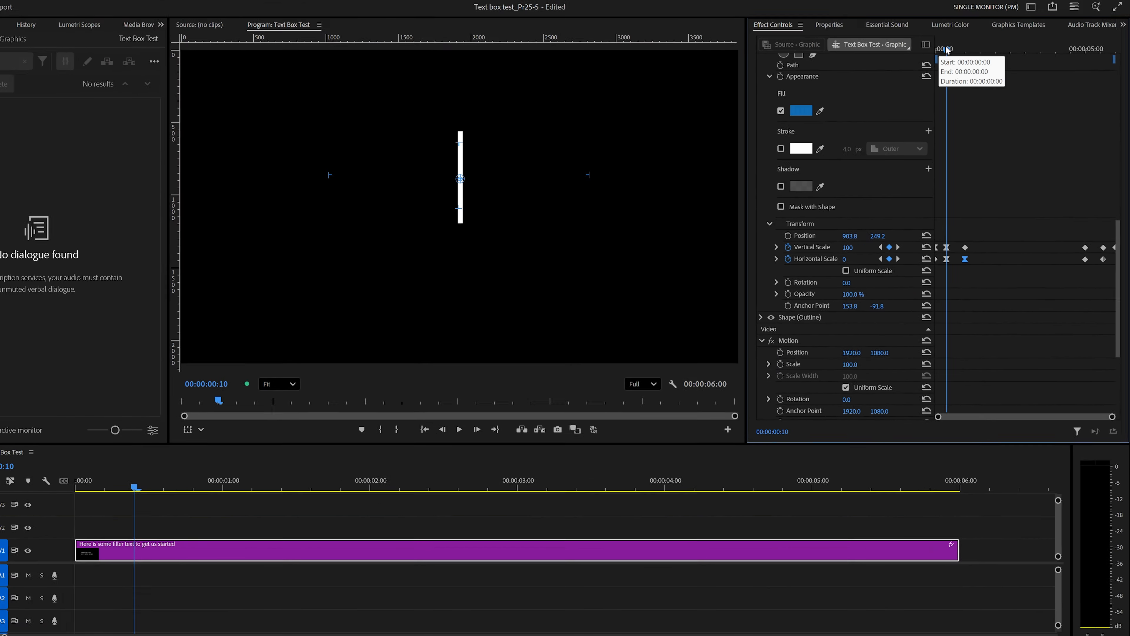
Play the graphic from the start to review the Box's eased opening animation.
left_click_drag(959, 72, 948, 71)
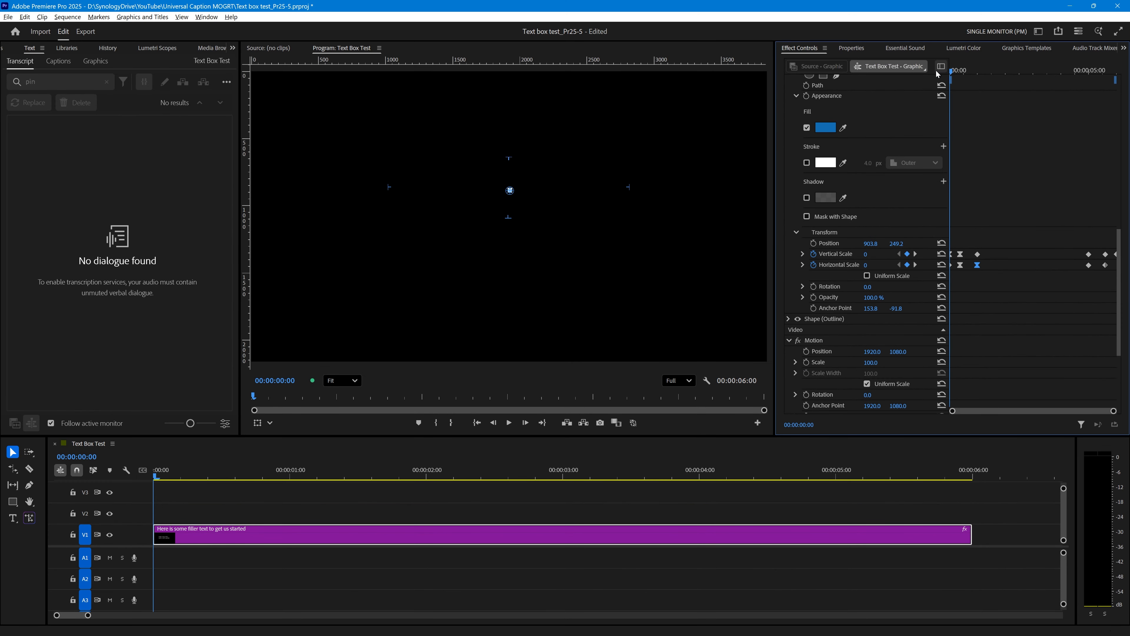
key("space")
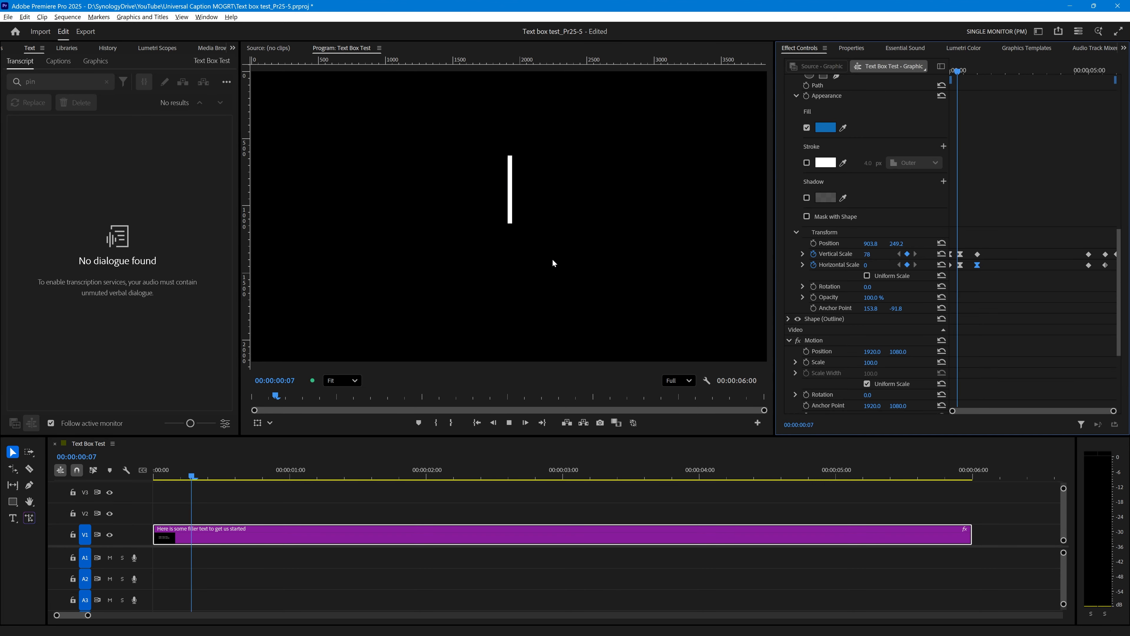
key("space")
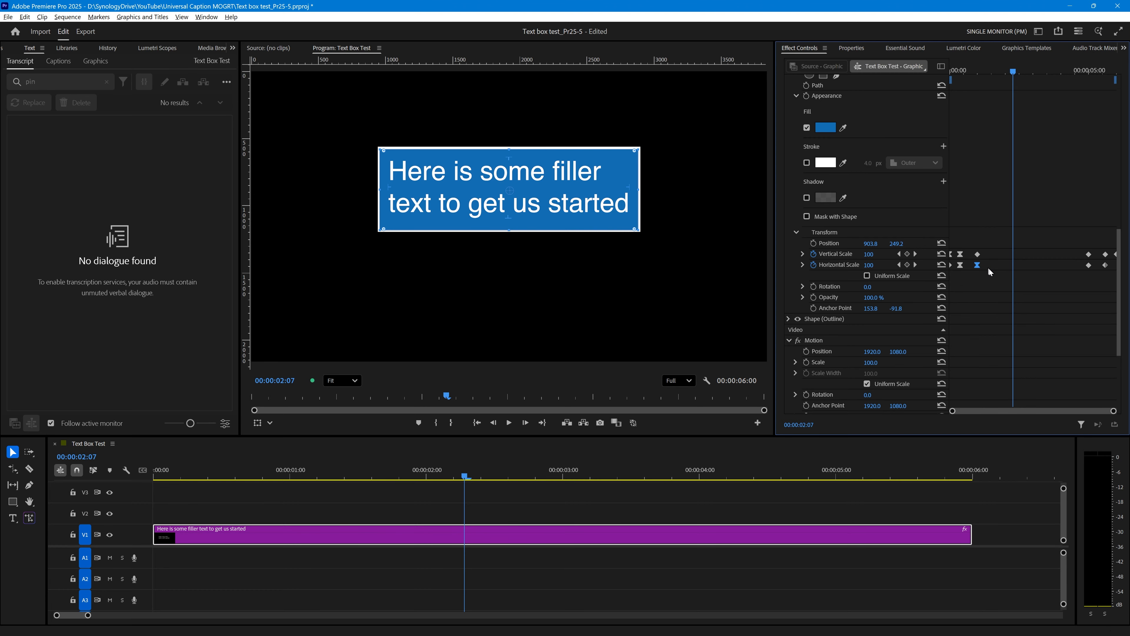
Apply Ease Out to the Box's Horizontal Scale keyframe at 00:00:05:00 and Ease In to its final Horizontal Scale keyframe.
left_click_drag(1011, 72, 1095, 83)
key("Left")
key("Left")
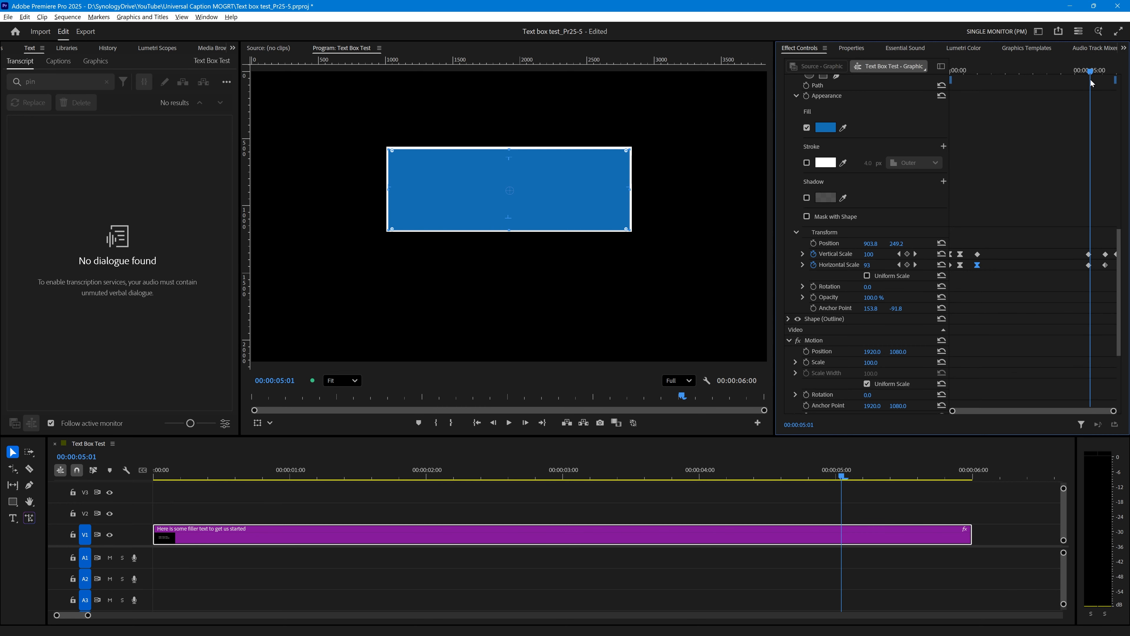
right_click(1089, 266)
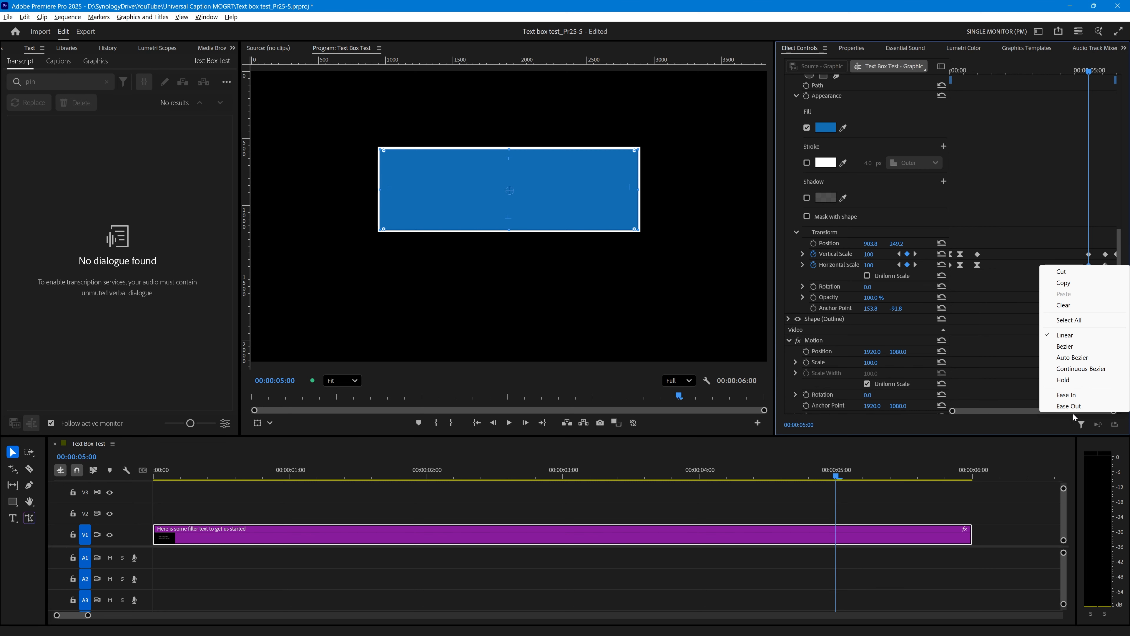
left_click(1069, 406)
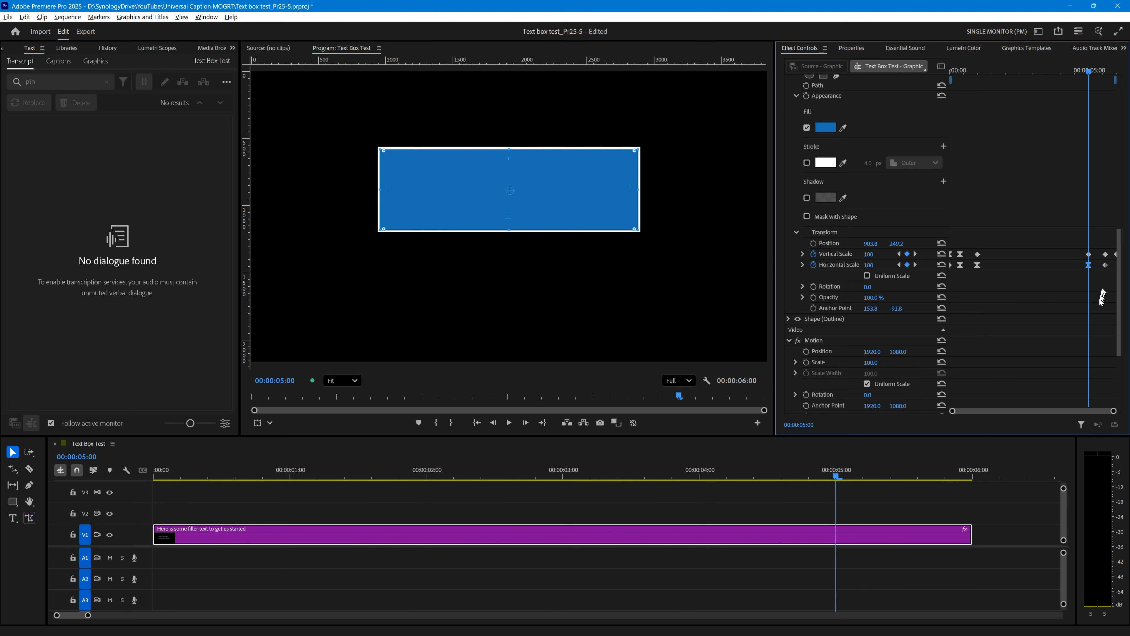
right_click(1105, 266)
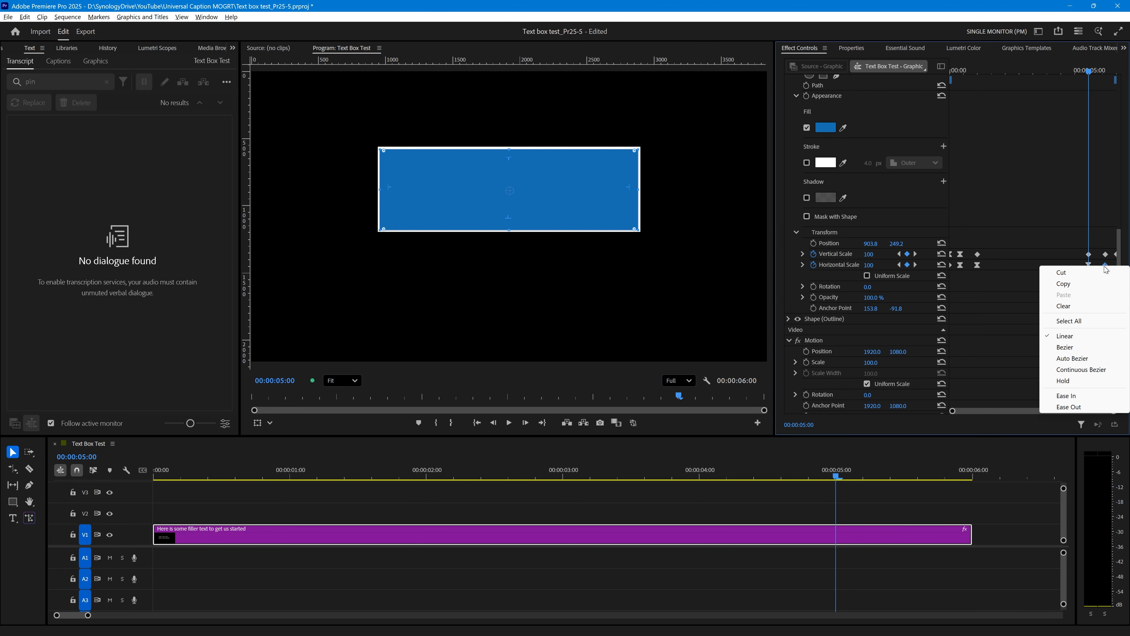
left_click(1069, 396)
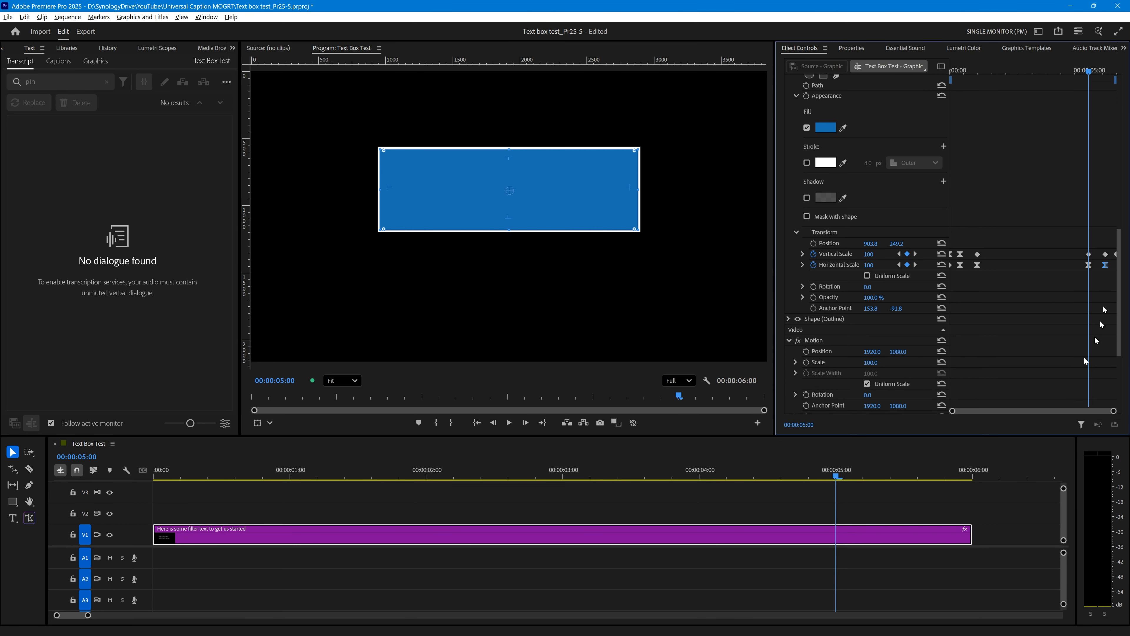
Apply Ease Out to the Box's second-to-last Vertical Scale keyframe and Ease In to the last one.
right_click(1105, 255)
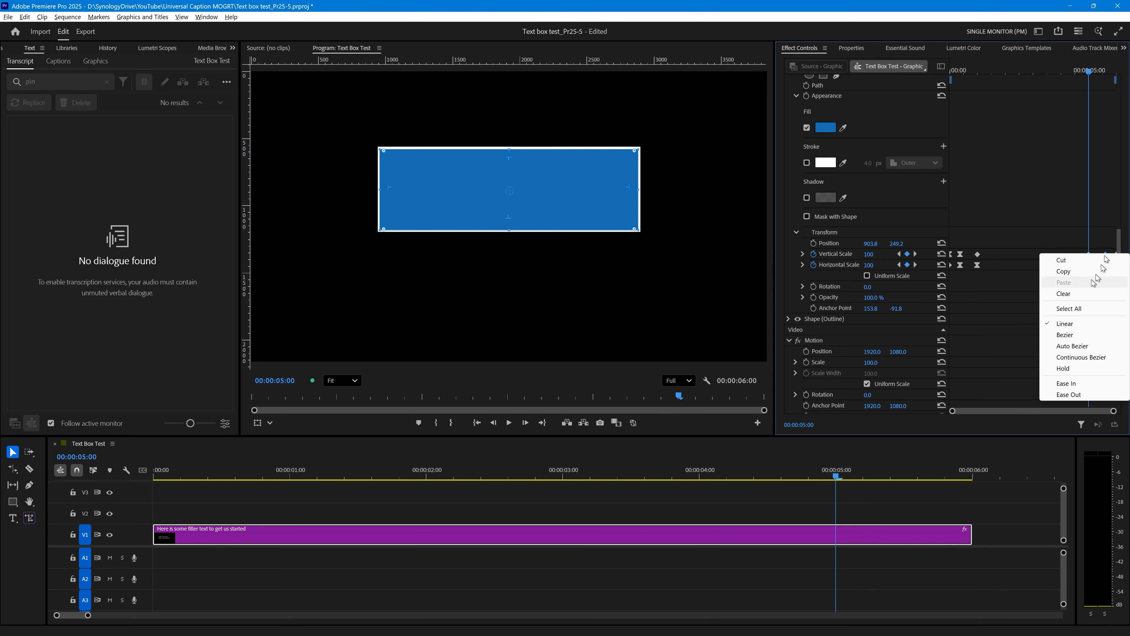
left_click(1072, 390)
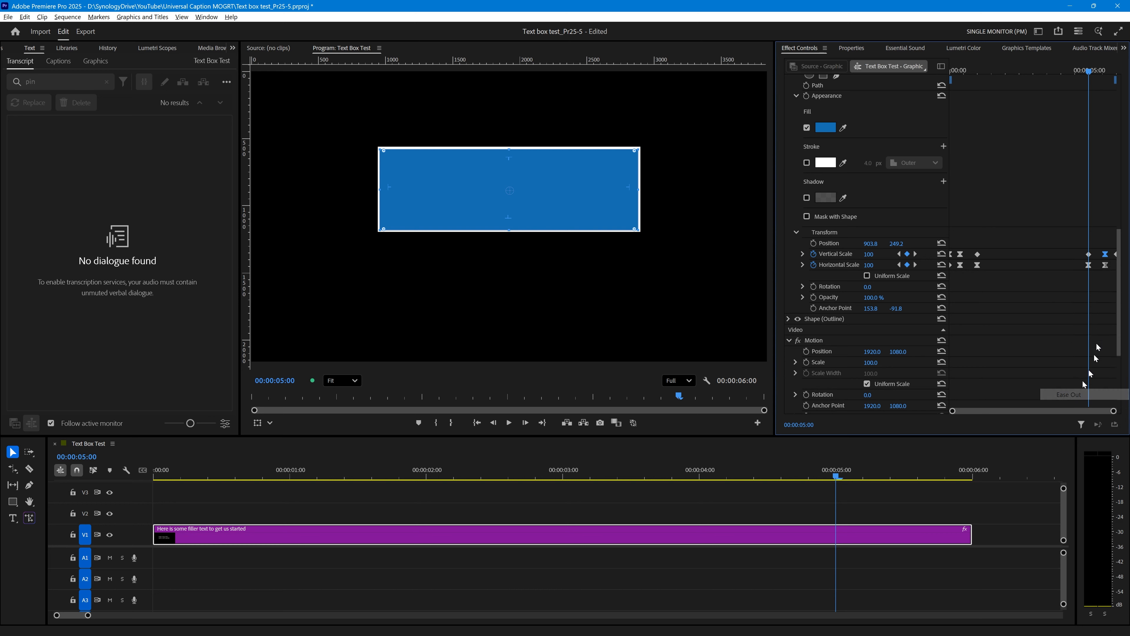
right_click(1116, 256)
left_click(1082, 386)
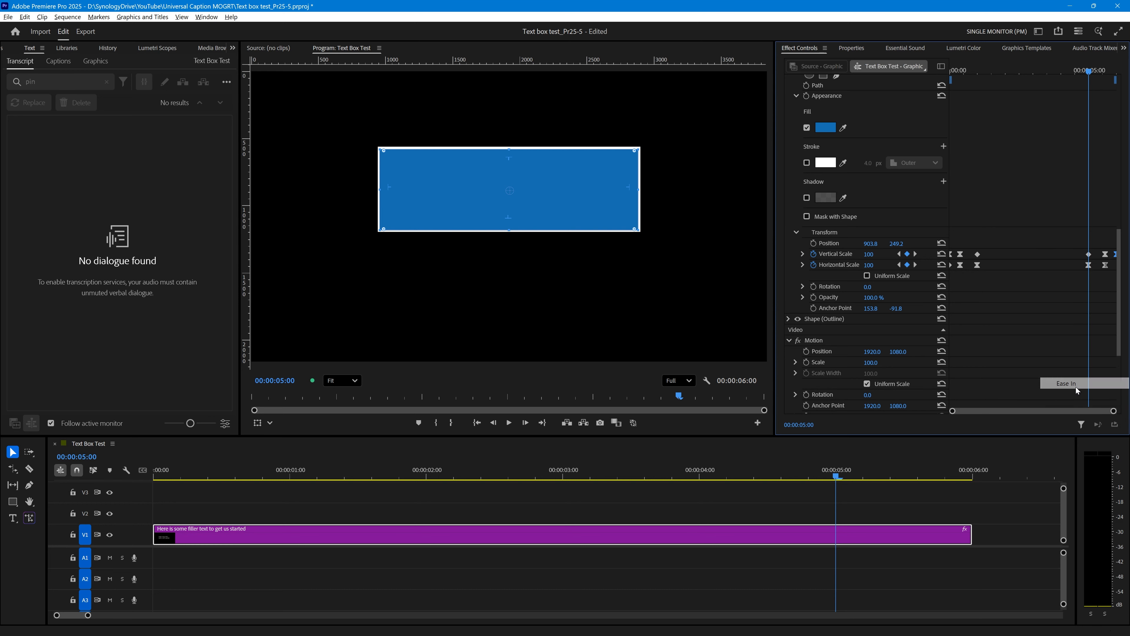
Play the whole animation from the start, and park the playhead at 00:00:03:21.
left_click(577, 464)
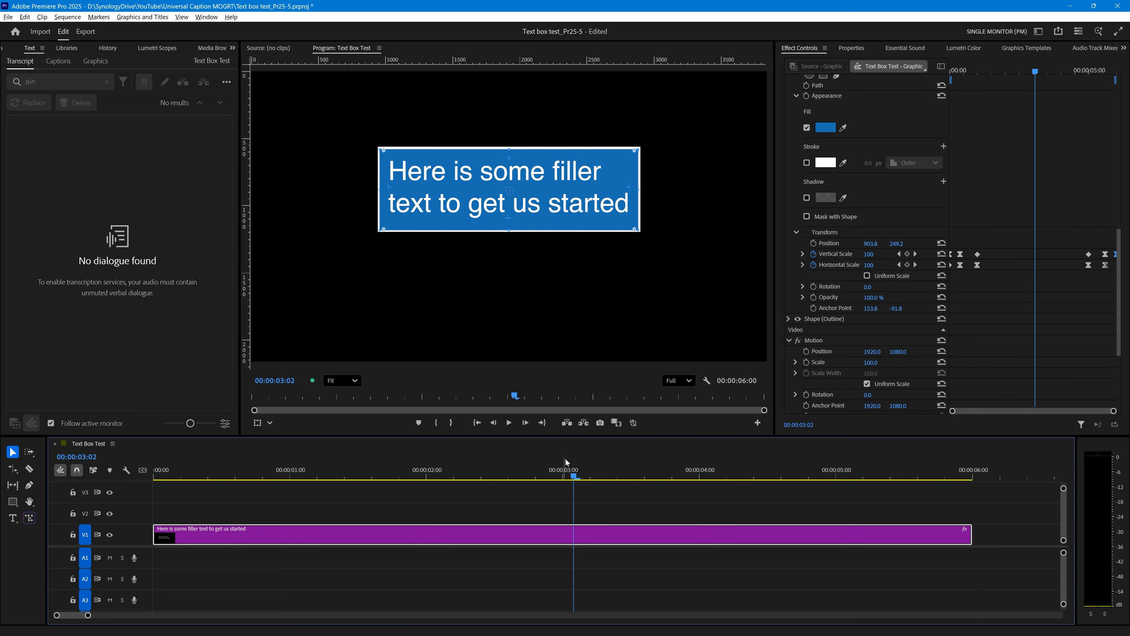
key("Home")
key("space")
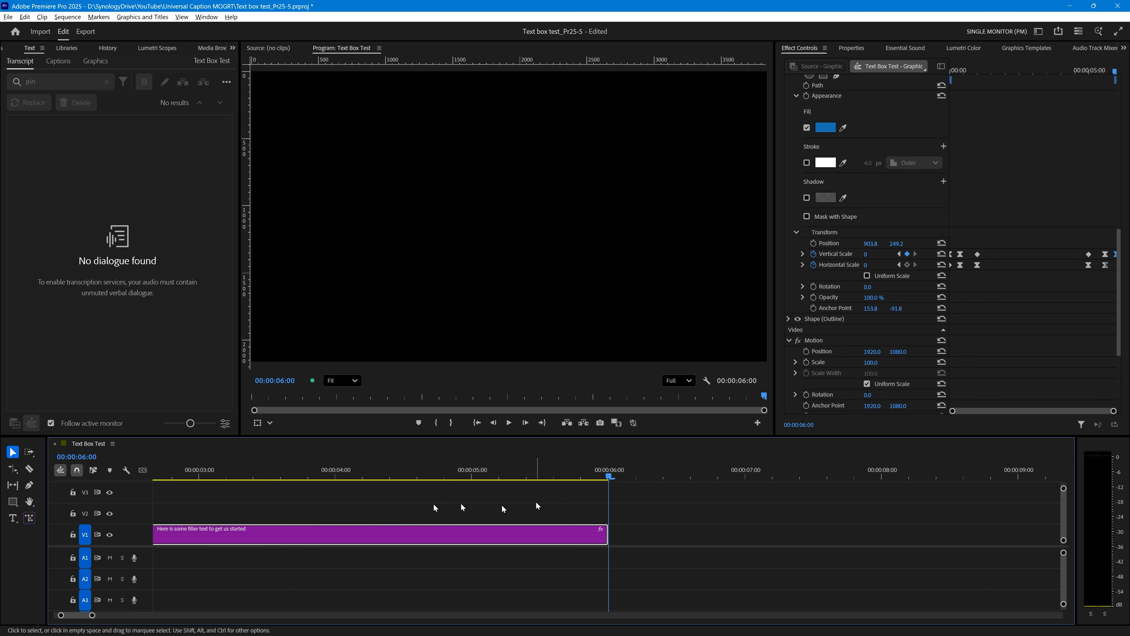
left_click_drag(619, 467, 314, 482)
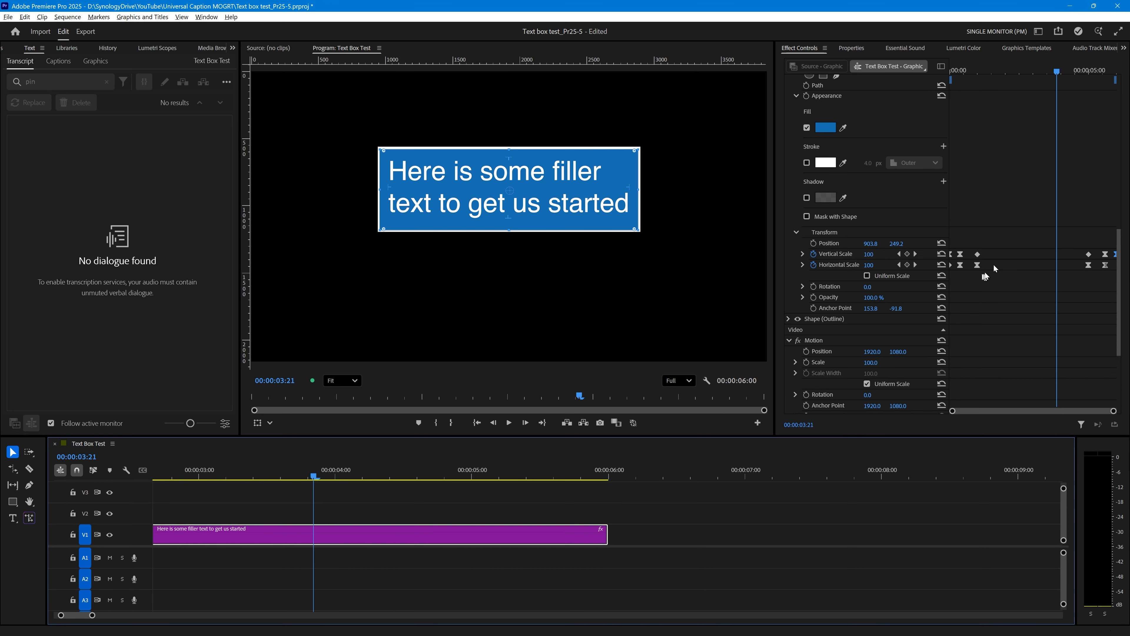
Set the graphic's Responsive Design intro duration and outro duration to 00:00:02:00 each.
left_click(858, 48)
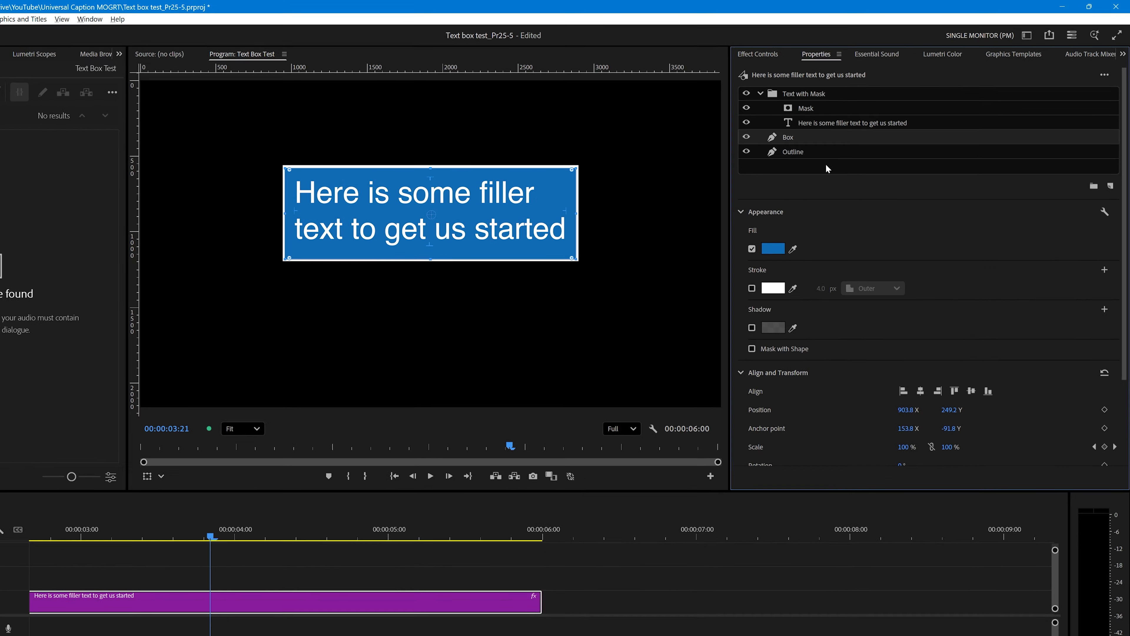
left_click(857, 152)
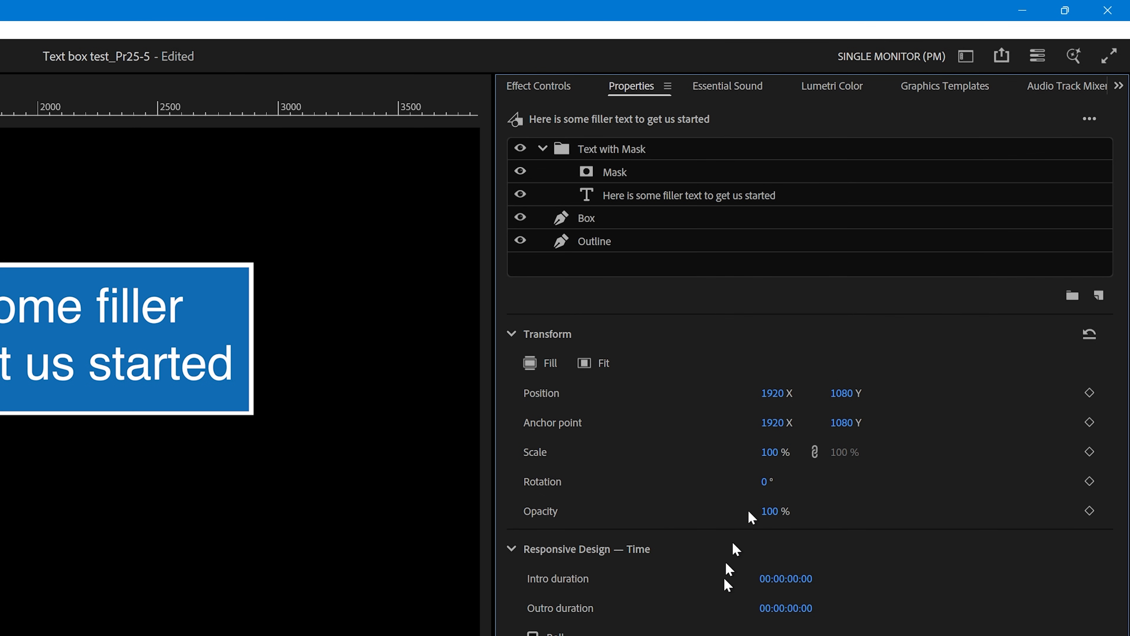
left_click(775, 579)
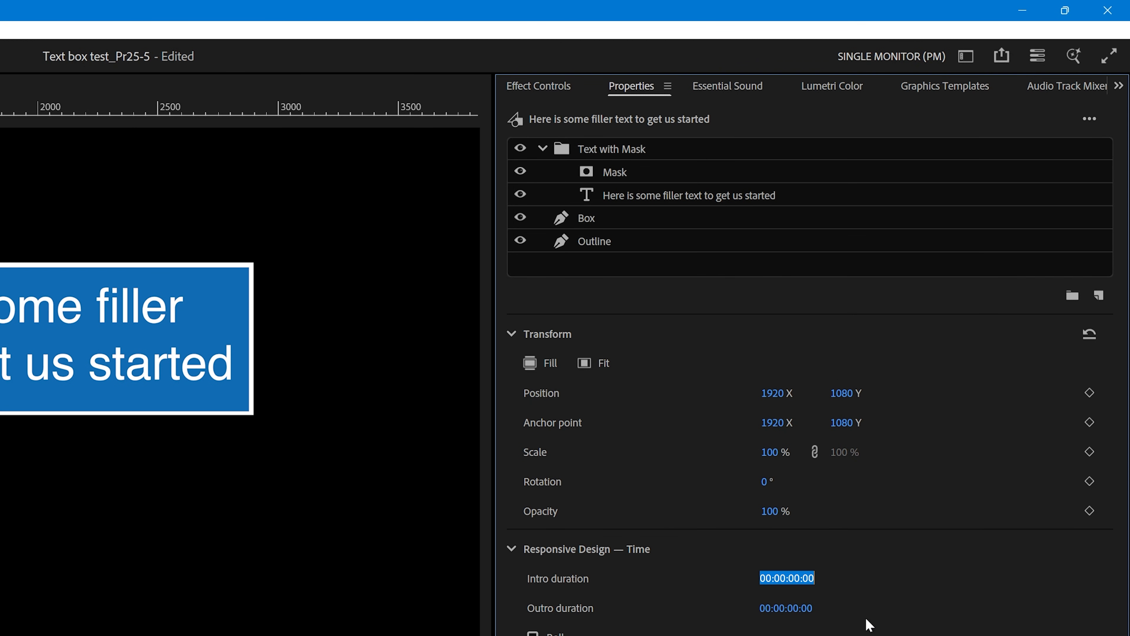
type("2.")
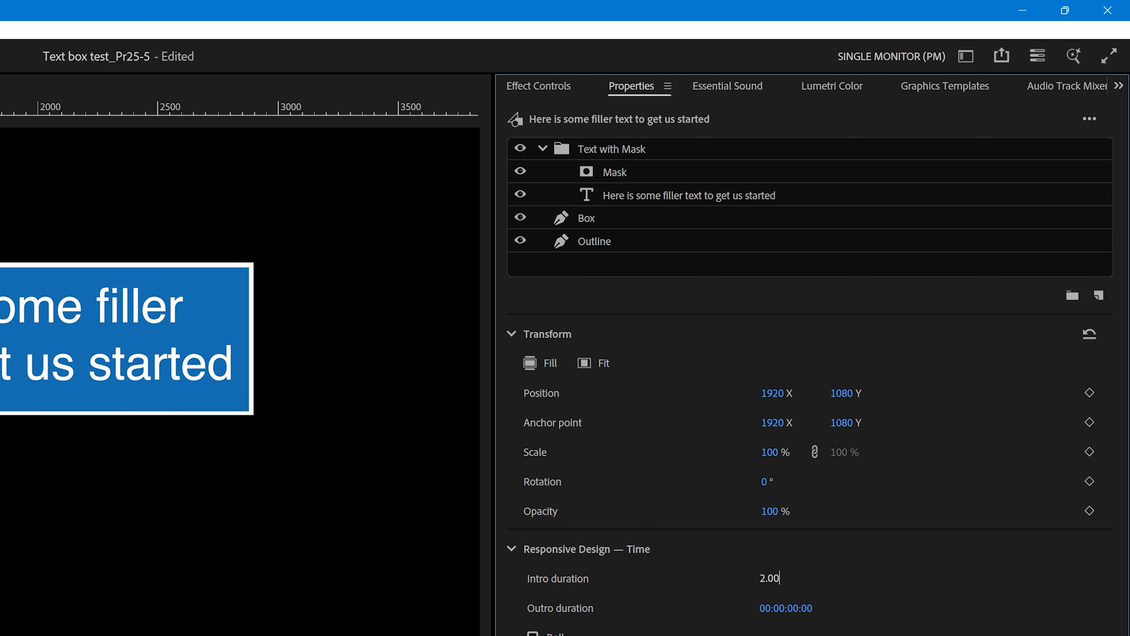
key("Tab")
type("2")
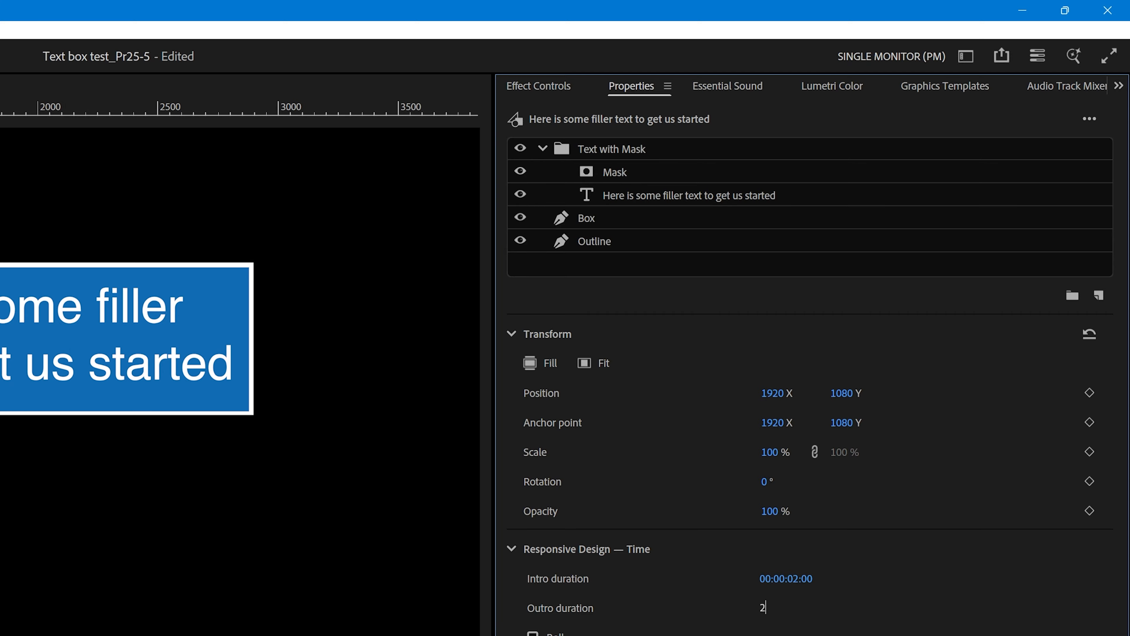
type(".00")
key("Return")
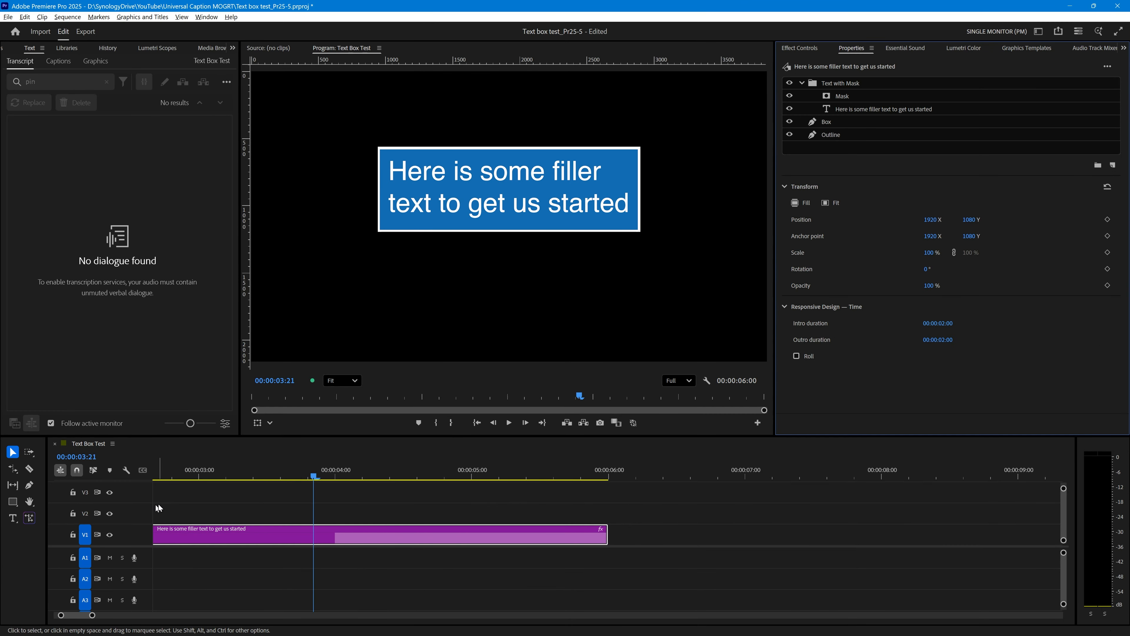
Trim the end of the graphic clip to 00:00:04:21, check the protected outro, and trim further to 00:00:04:11.
scroll(162, 505, "up", 5)
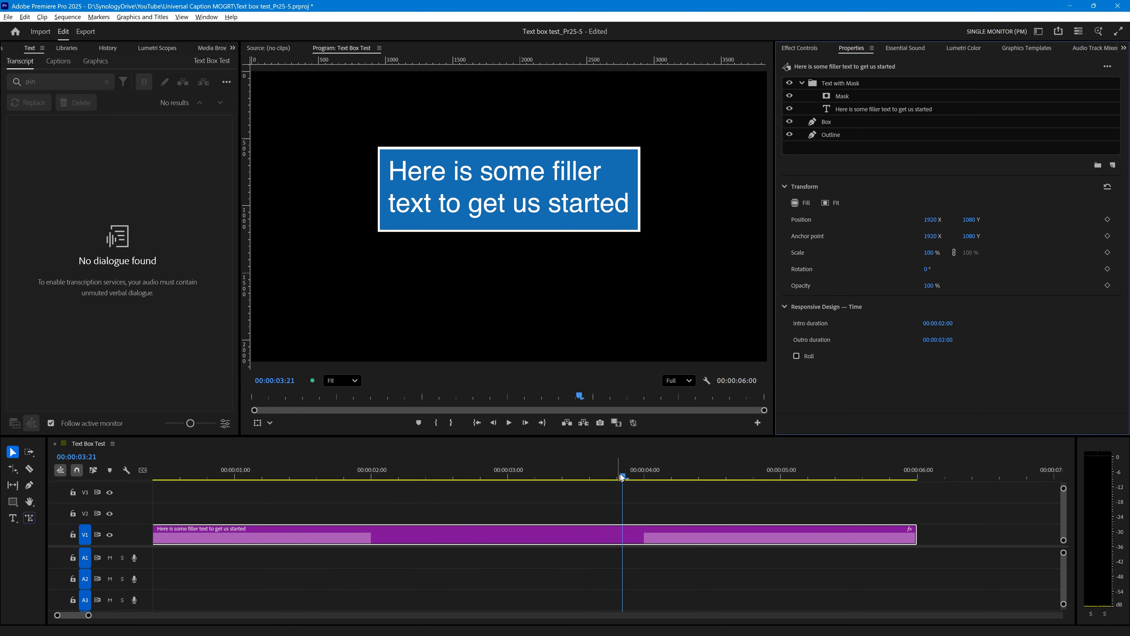
left_click_drag(622, 477, 541, 476)
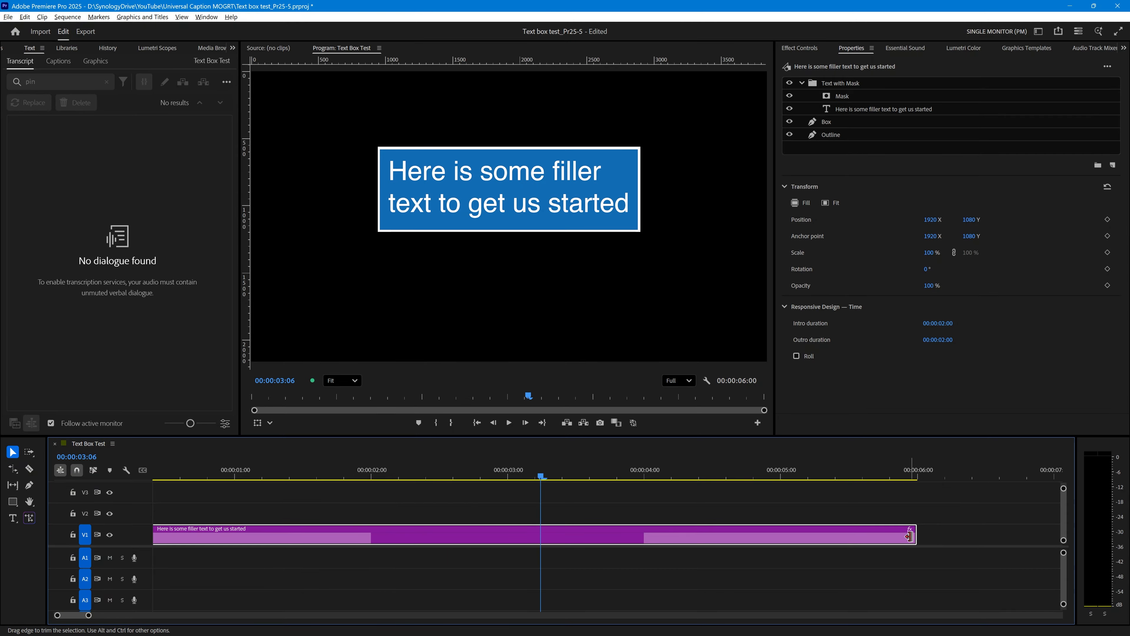
left_click_drag(910, 535, 758, 534)
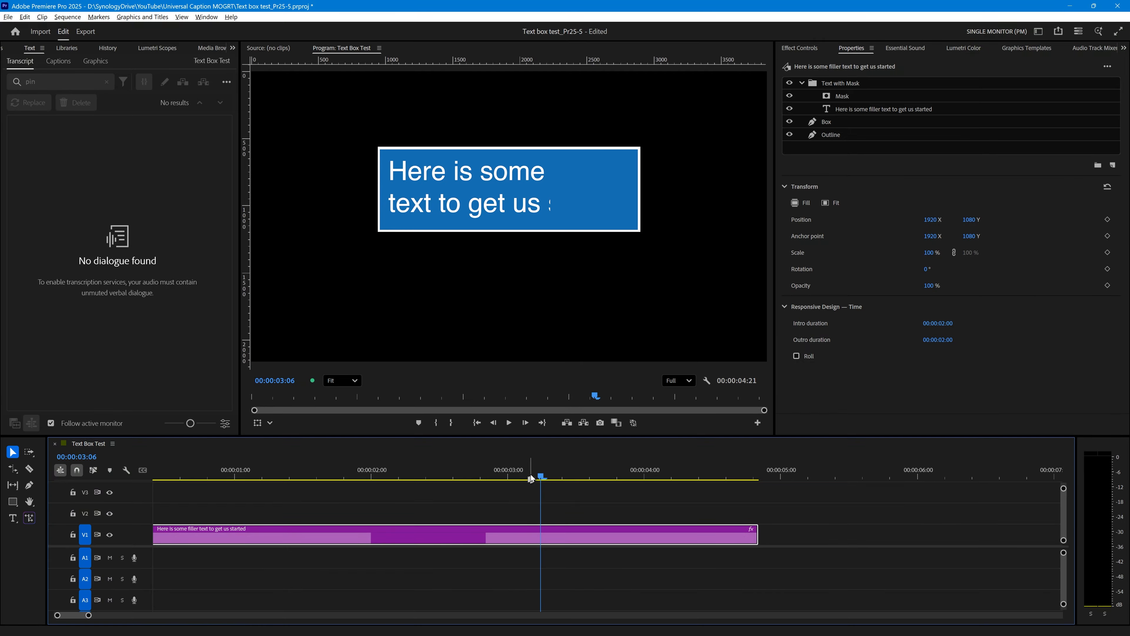
left_click_drag(539, 477, 447, 476)
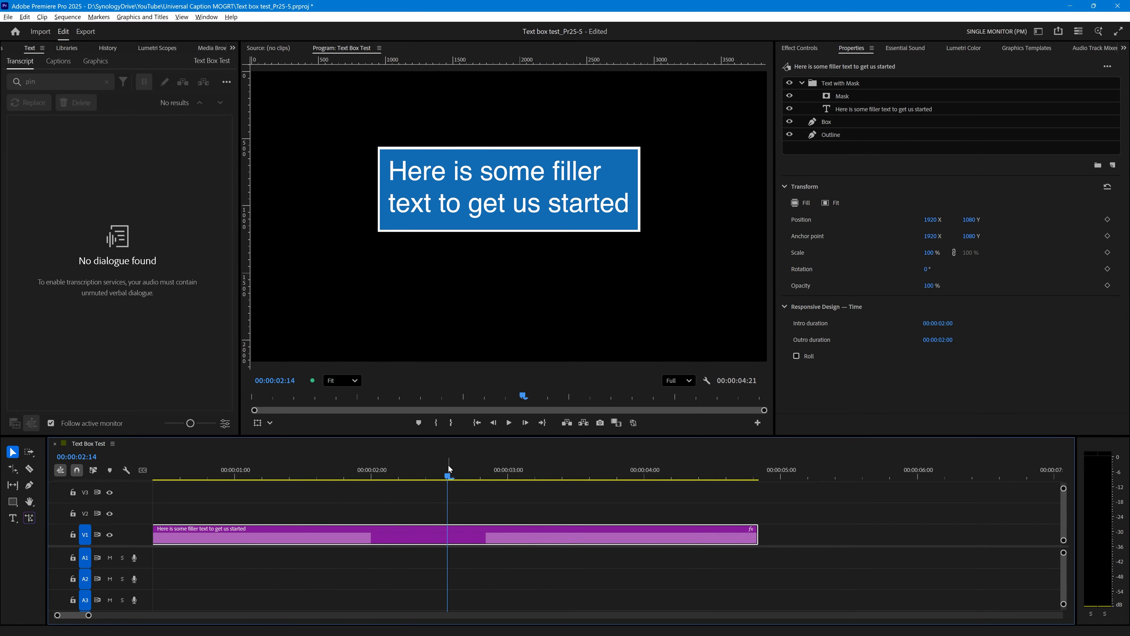
left_click_drag(756, 537, 707, 537)
Play the shortened clip from start to end, and return the playhead to 00:00:02:06.
key("Home")
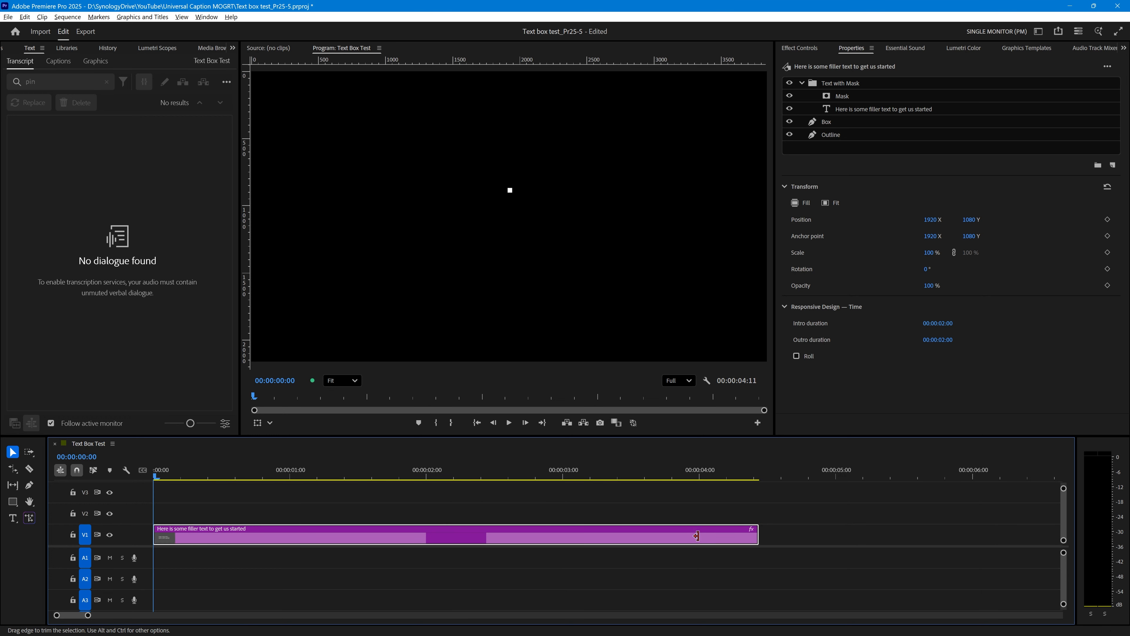
key("space")
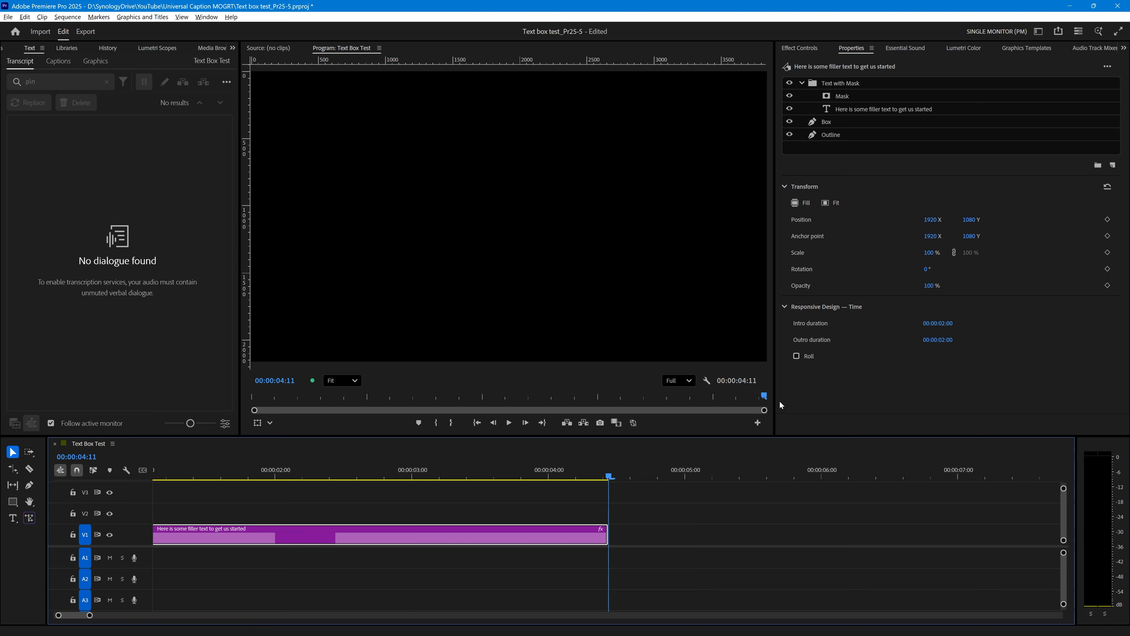
left_click(308, 475)
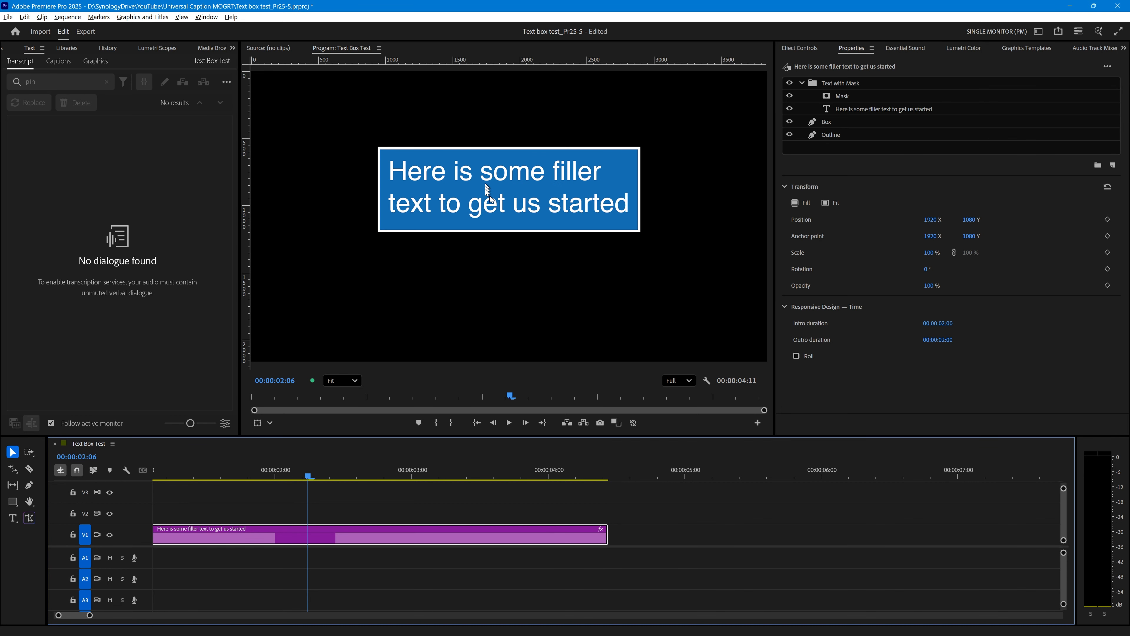
Add a third line beginning "Here is some more" below the existing filler text using the Type tool.
left_click(828, 110)
left_click(13, 517)
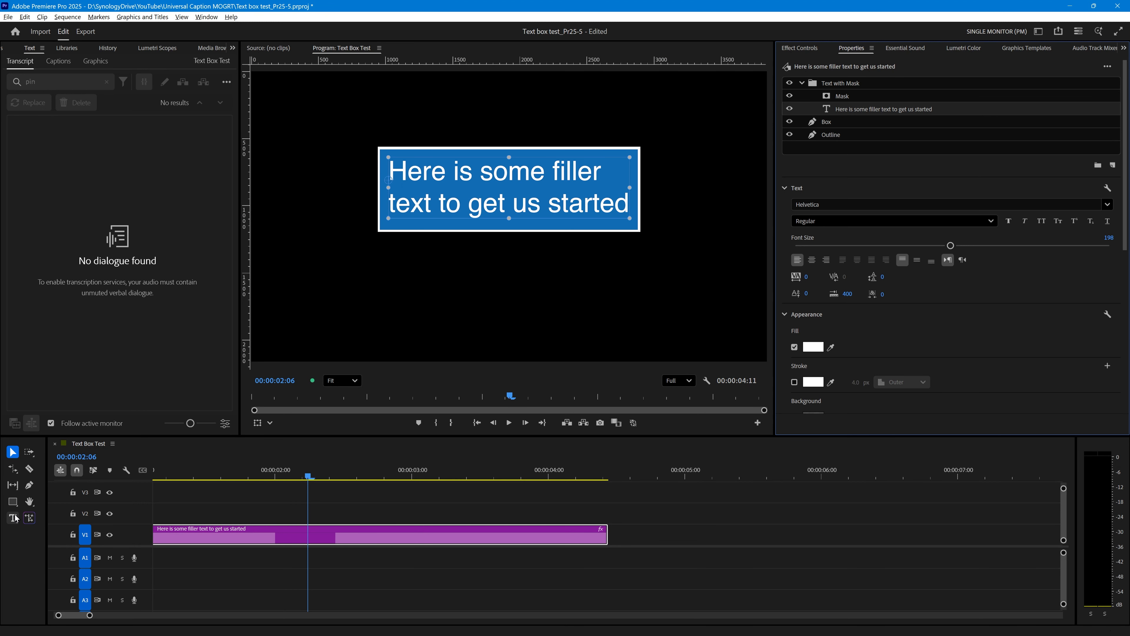
left_click(530, 204)
left_click(632, 224)
key("Return")
type("Here is some more text aaa")
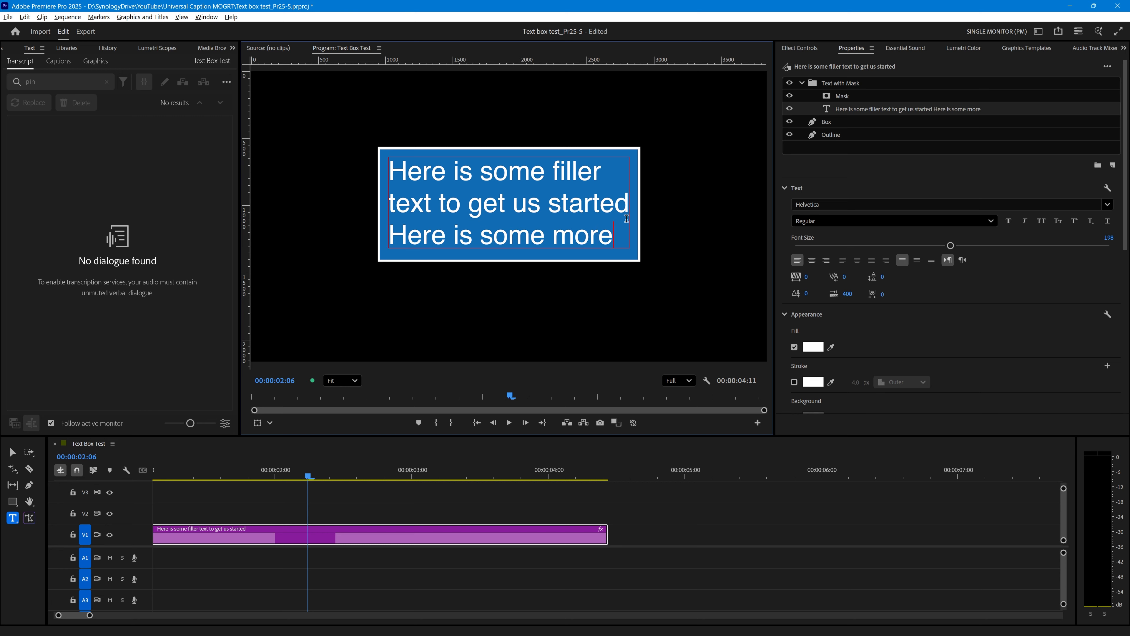